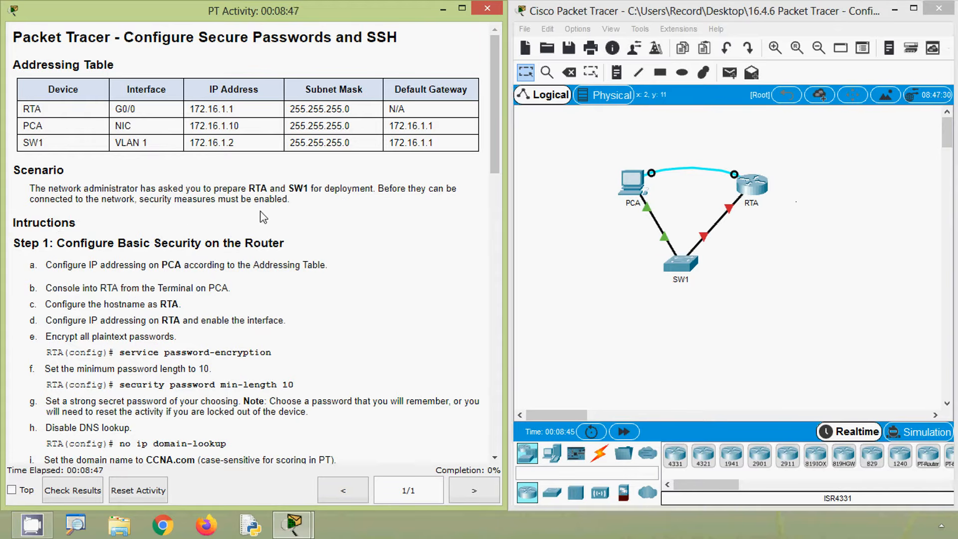
- Copy PCA's IP address 172.16.1.10 from the activity's addressing table and open PCA's IP Configuration
scroll(99, 109, down, 3)
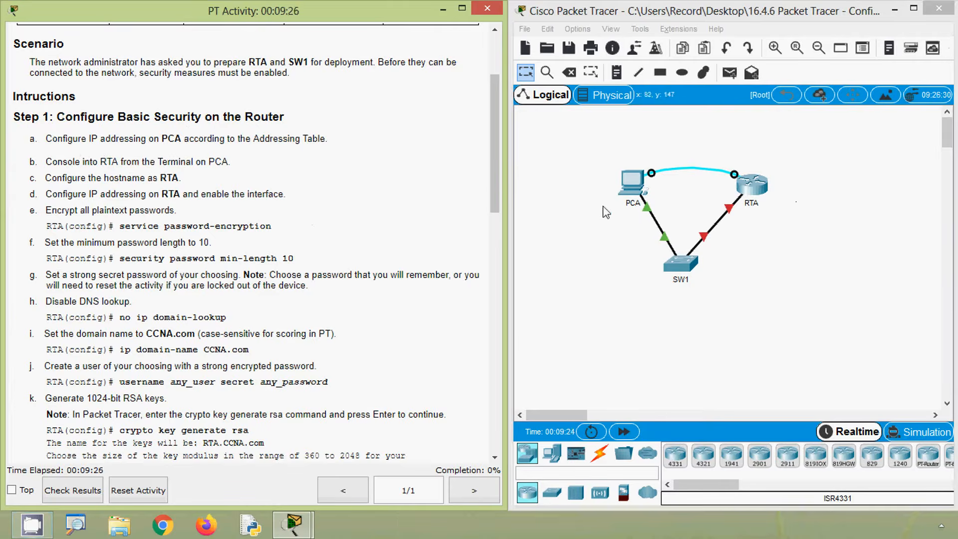
drag(496, 179, 499, 128)
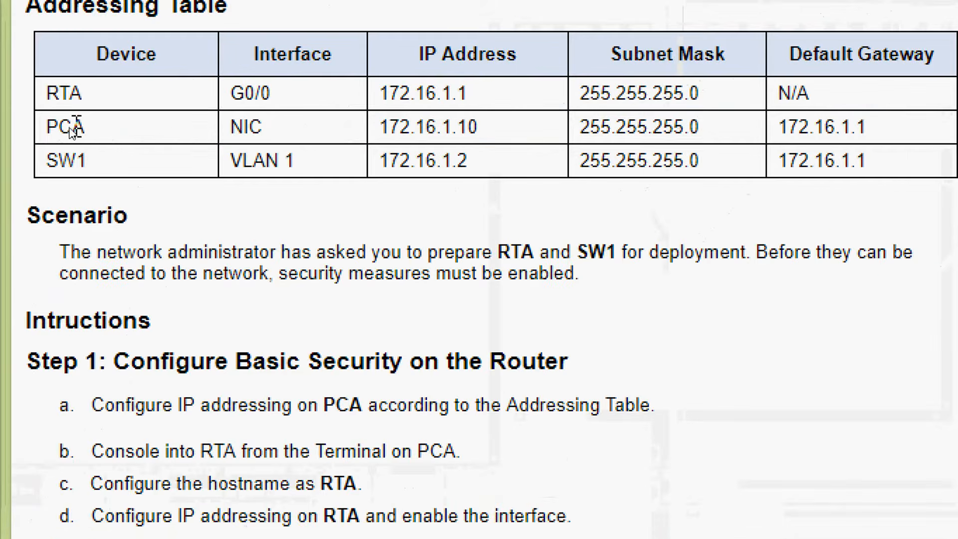
drag(381, 131, 484, 132)
key(ctrl+c)
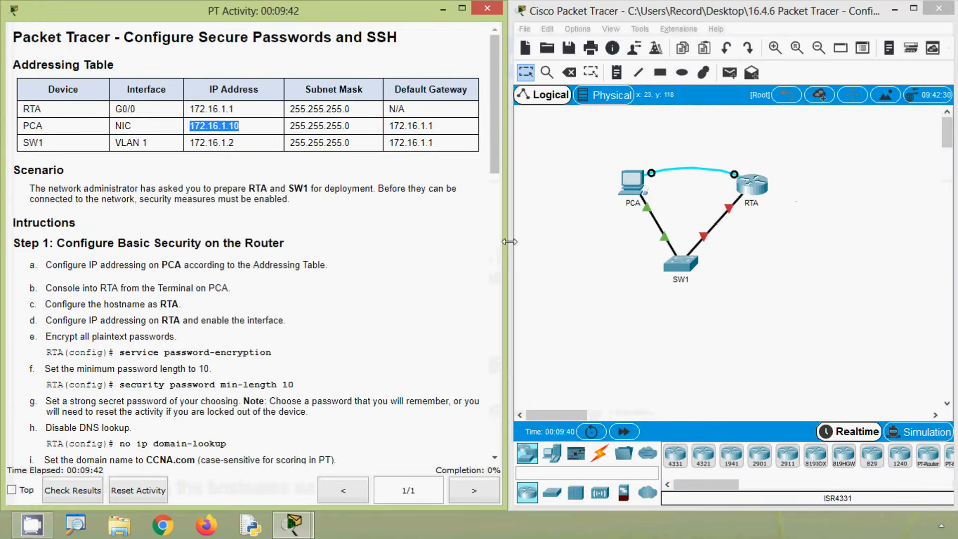
click(539, 243)
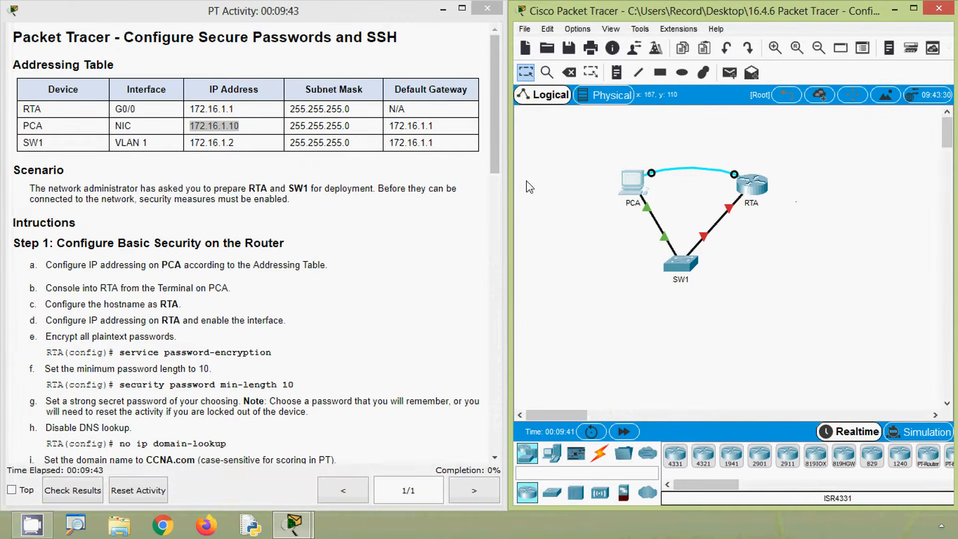
click(619, 184)
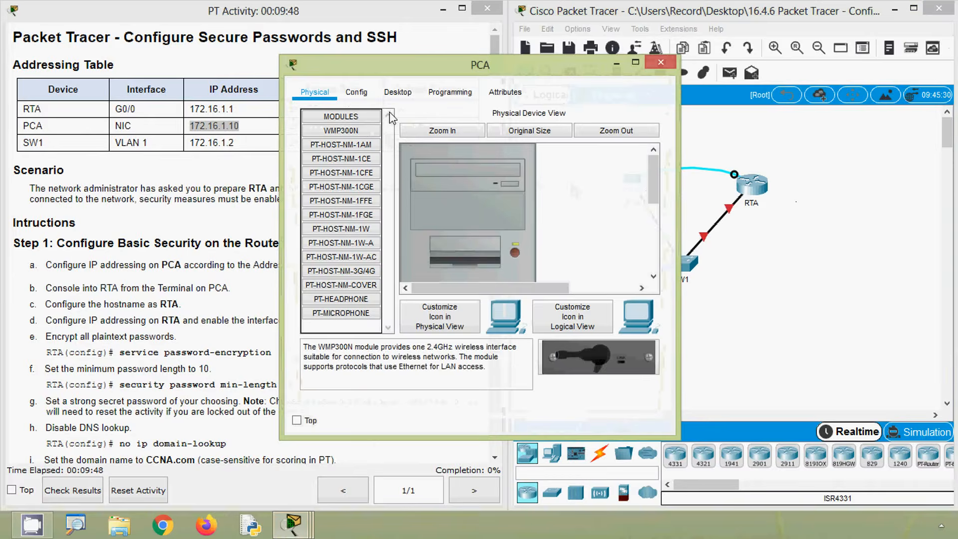
click(397, 94)
click(351, 164)
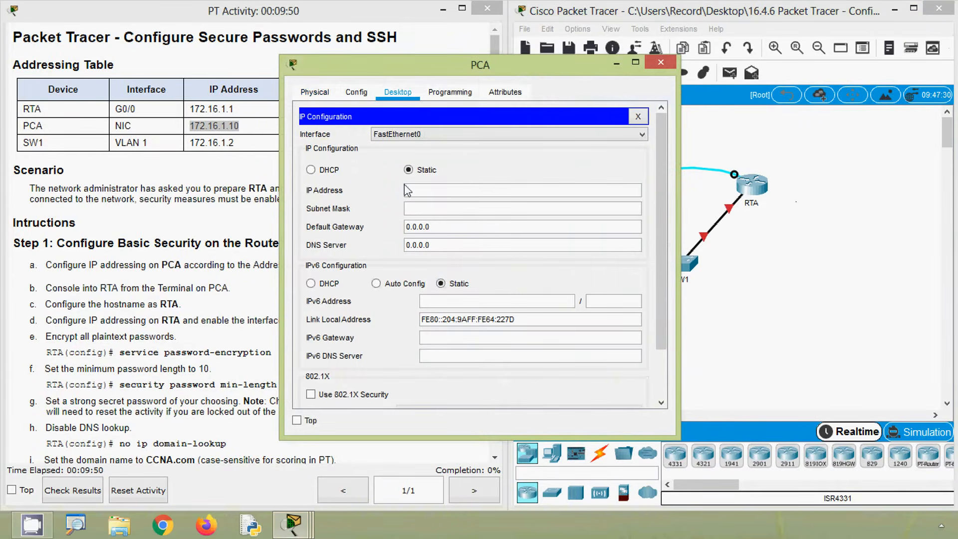
- Set PCA's static IP address to 172.16.1.10, subnet mask to 255.255.255.0 and default gateway to 172.16.1.1, and close PCA
click(422, 195)
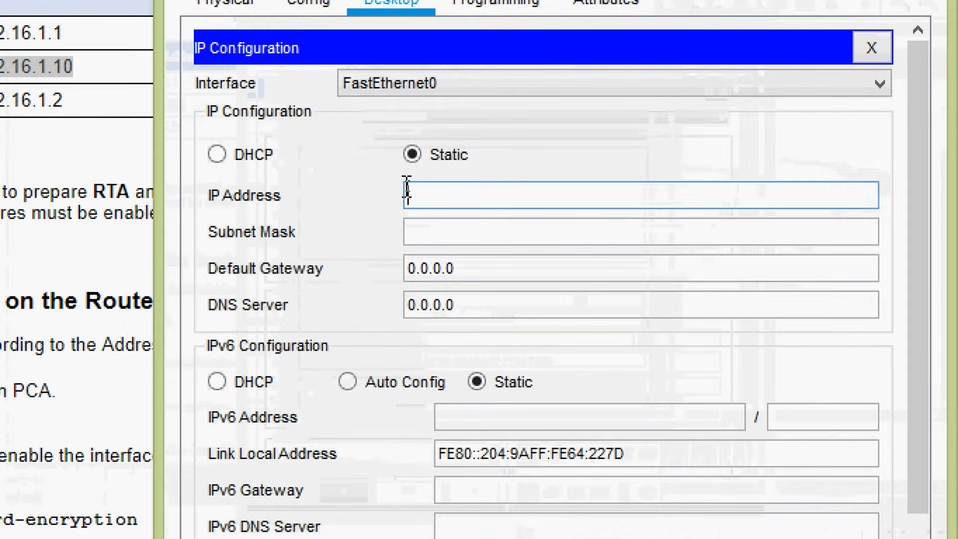
text(172.16.1.10)
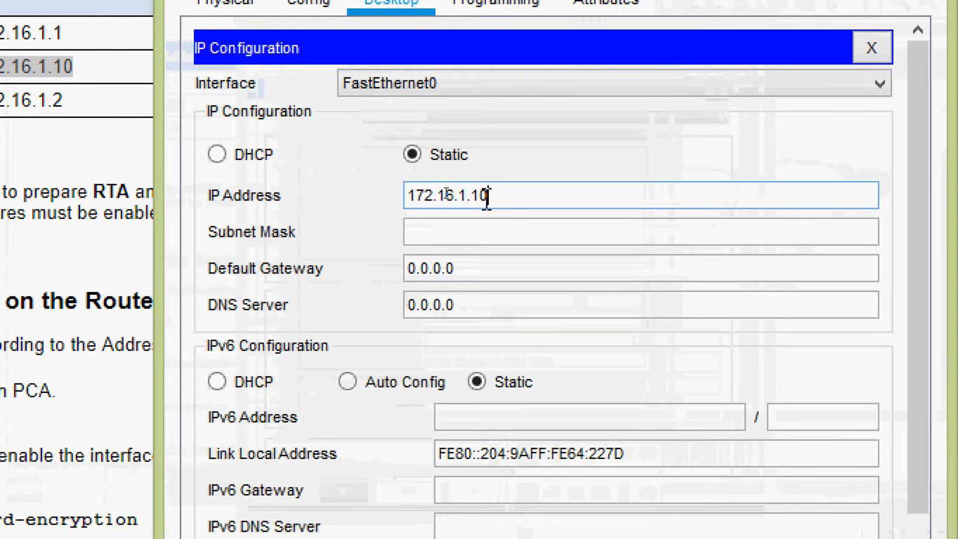
click(433, 236)
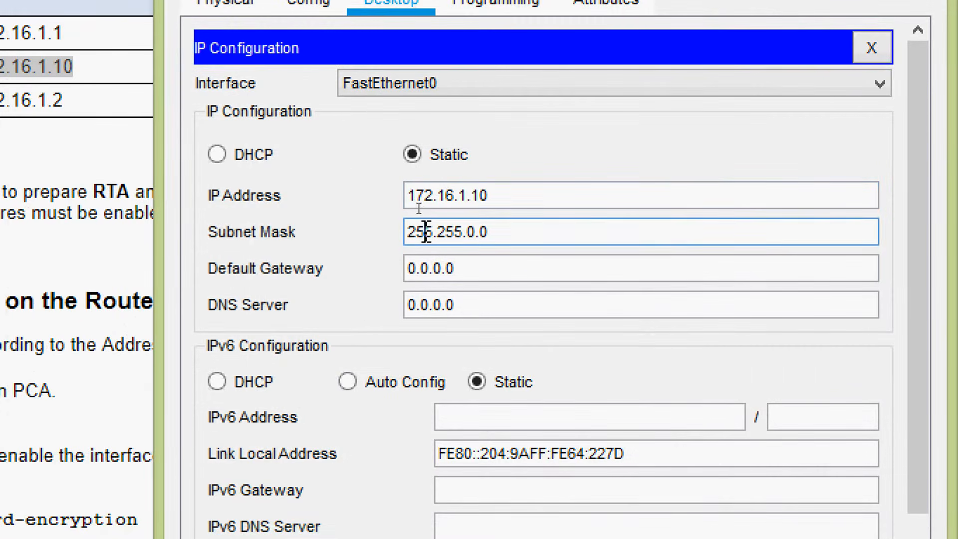
double_click(473, 232)
text(255.)
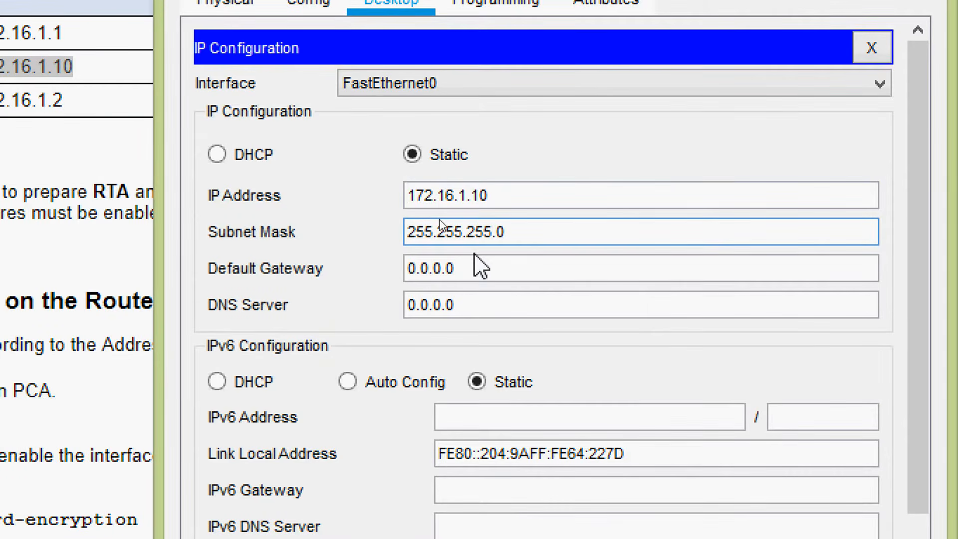
key(Tab)
key(ctrl+v)
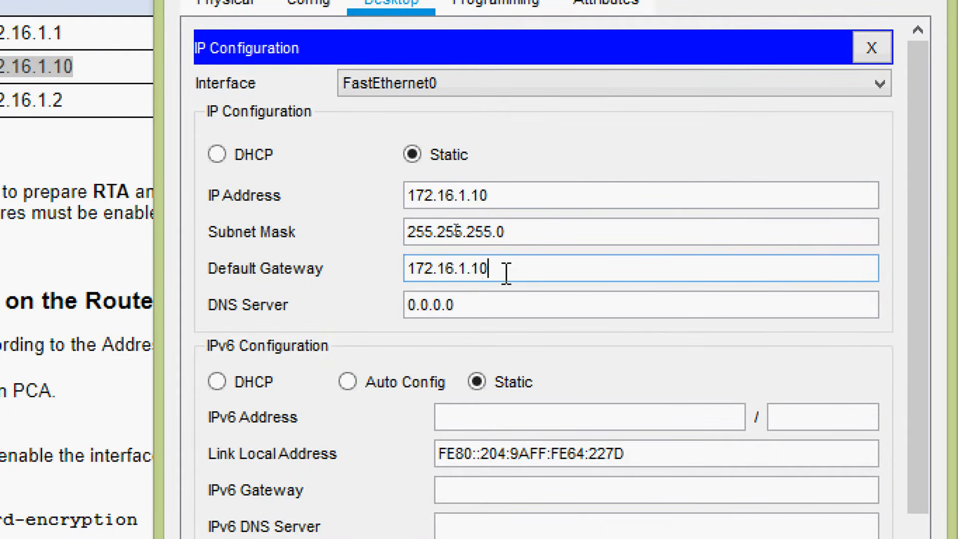
key(BackSpace)
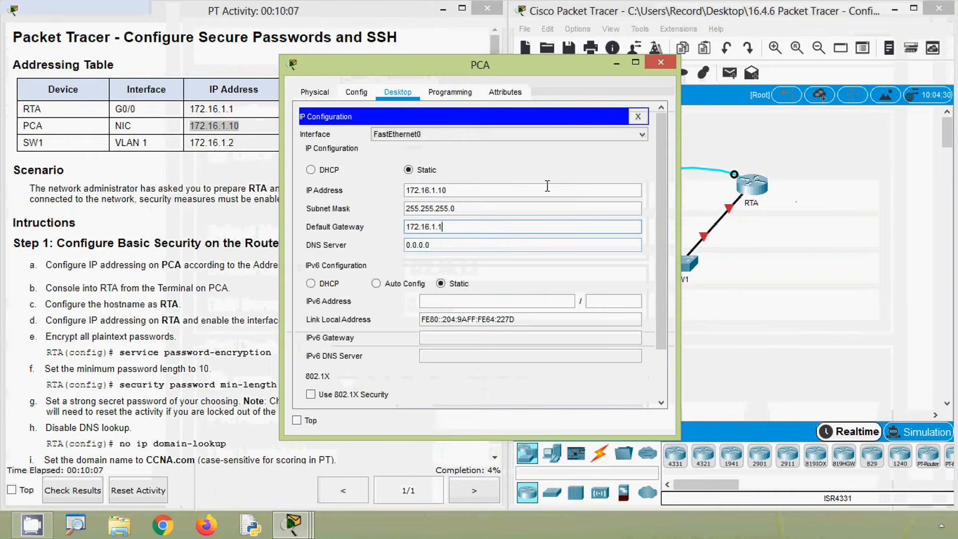
click(659, 63)
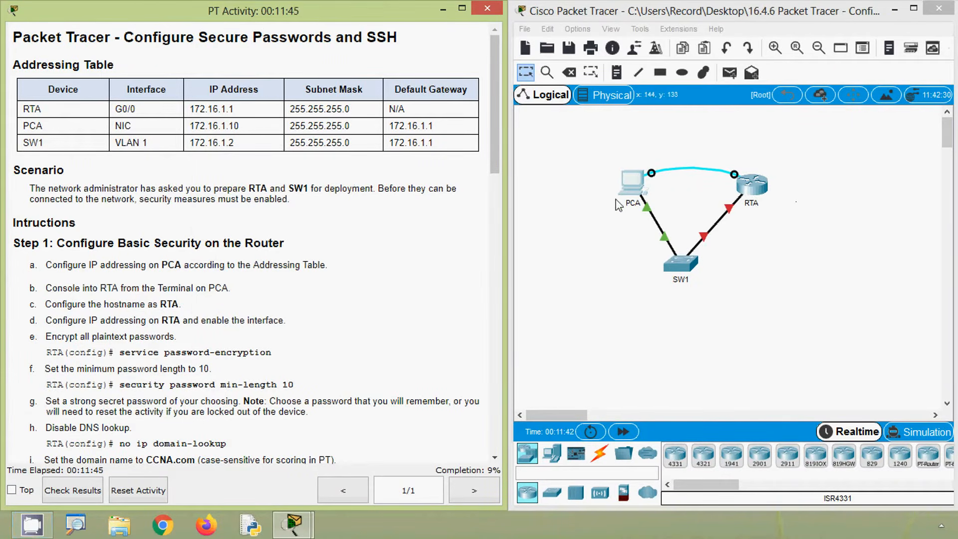
- Start a console session to the router from PCA's Terminal with the default port settings, and widen the PCA window
click(600, 233)
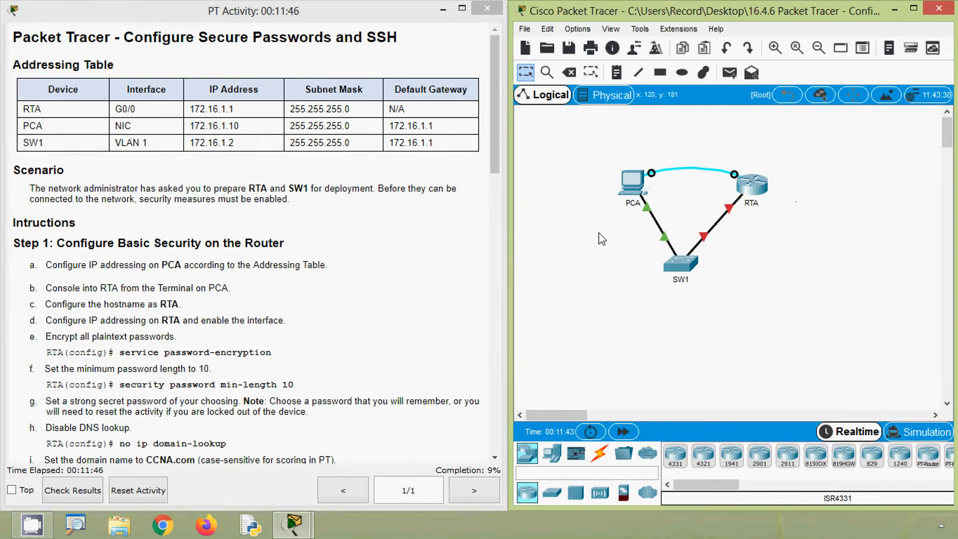
click(632, 187)
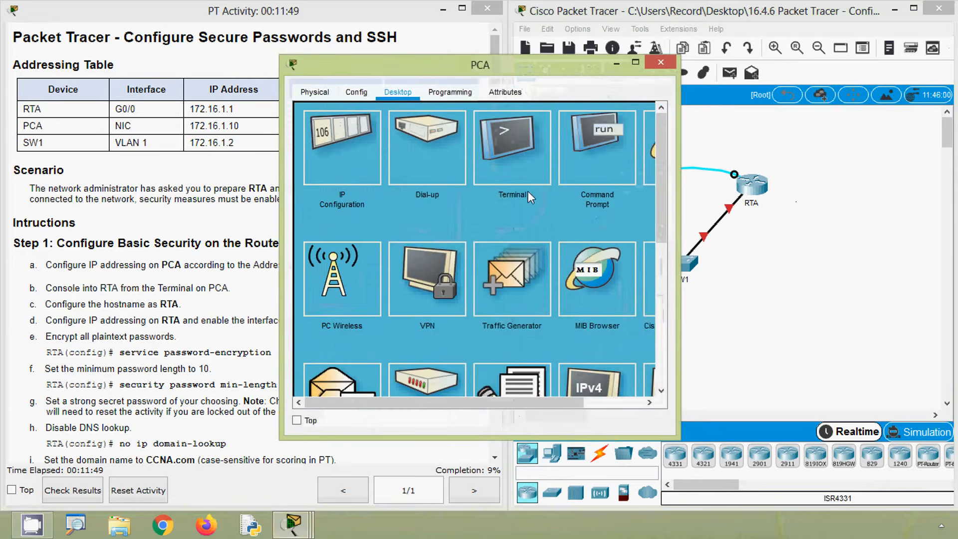
click(517, 163)
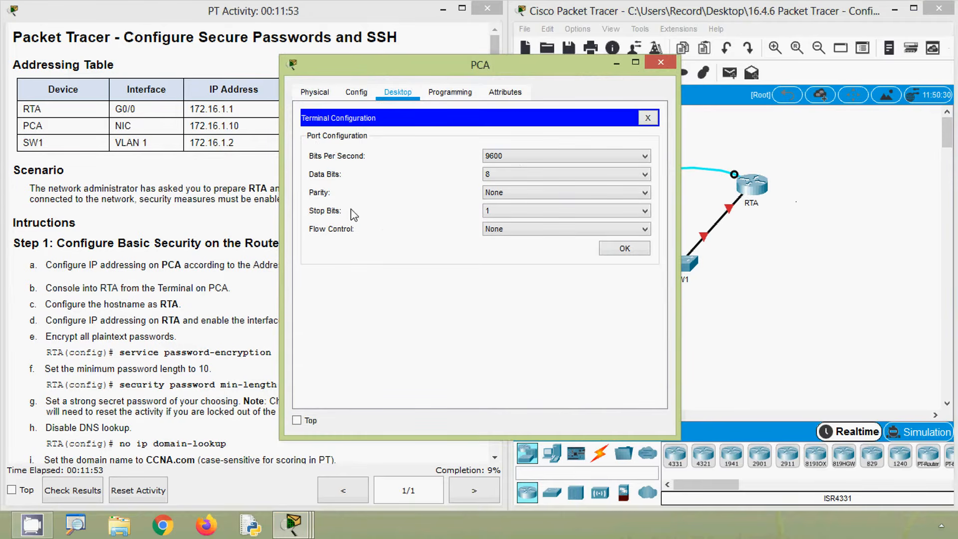
click(625, 249)
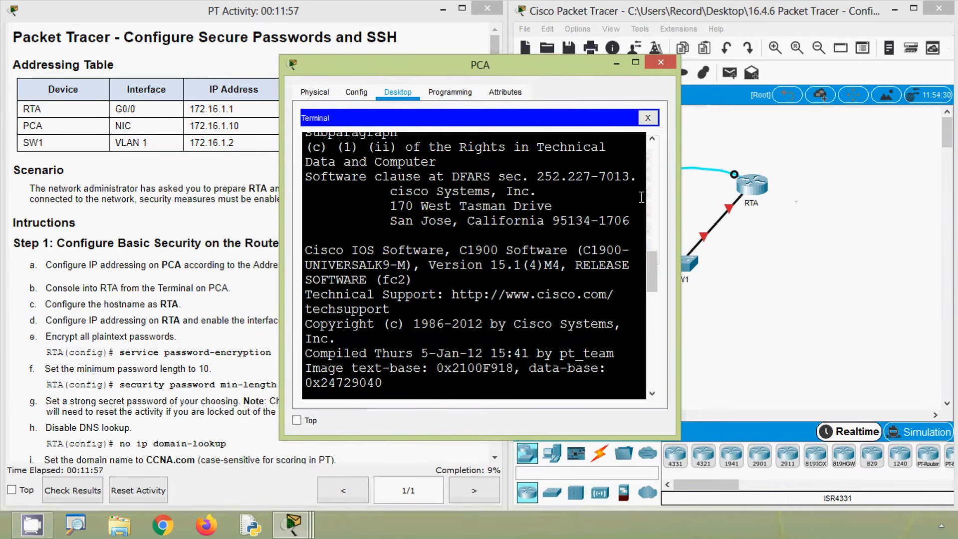
drag(676, 249, 807, 250)
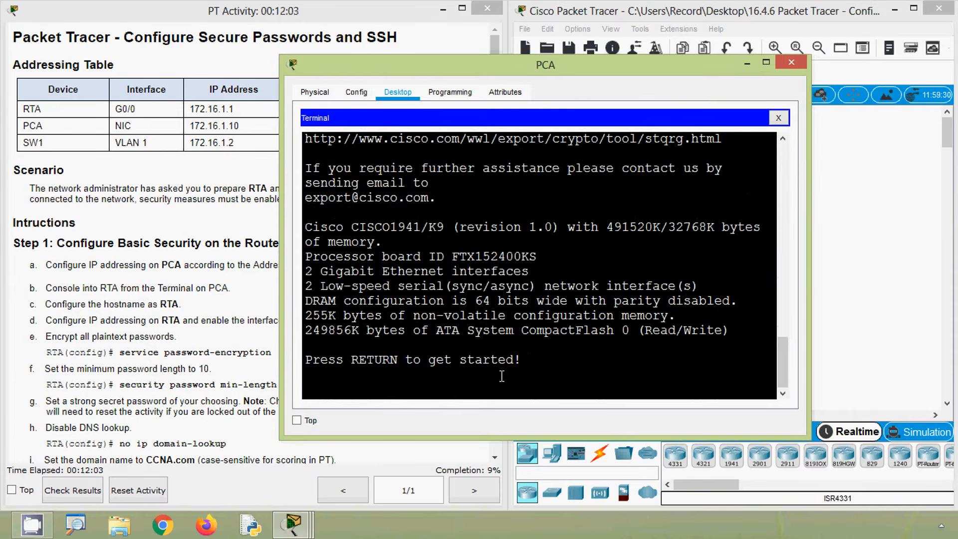
key(Return)
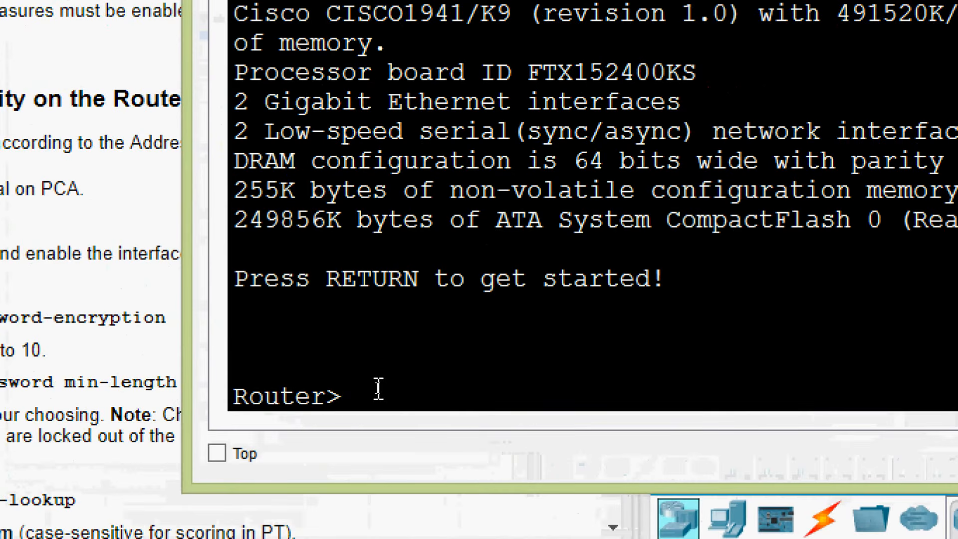
- Enter privileged EXEC mode on the router with enable and global configuration mode with configure terminal
text(enable)
key(Return)
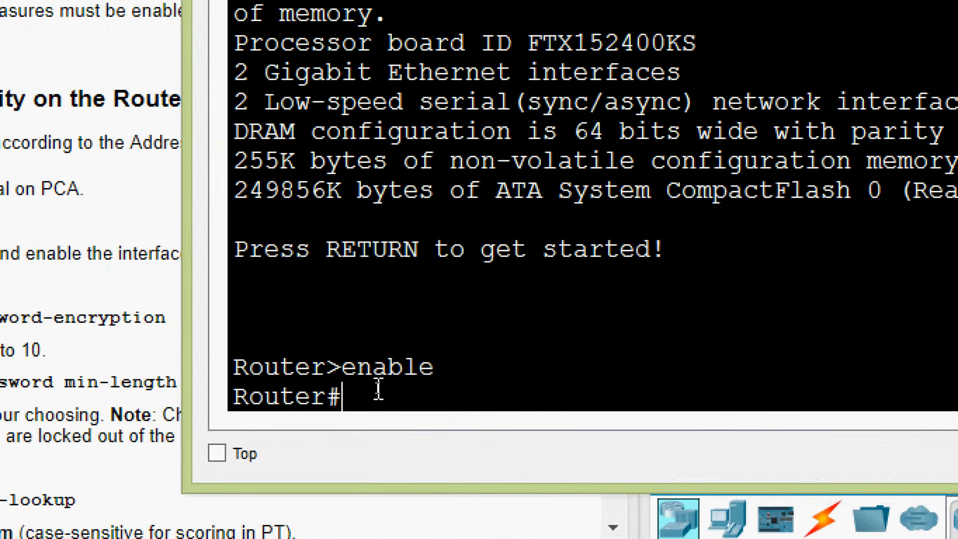
text(co)
key(BackSpace)
key(BackSpace)
text(ncof)
key(BackSpace)
key(BackSpace)
key(BackSpace)
key(BackSpace)
text(conf)
key(Tab)
- Set the router's hostname to RTA and check the new name in the prompt
key(Tab)
key(Return)
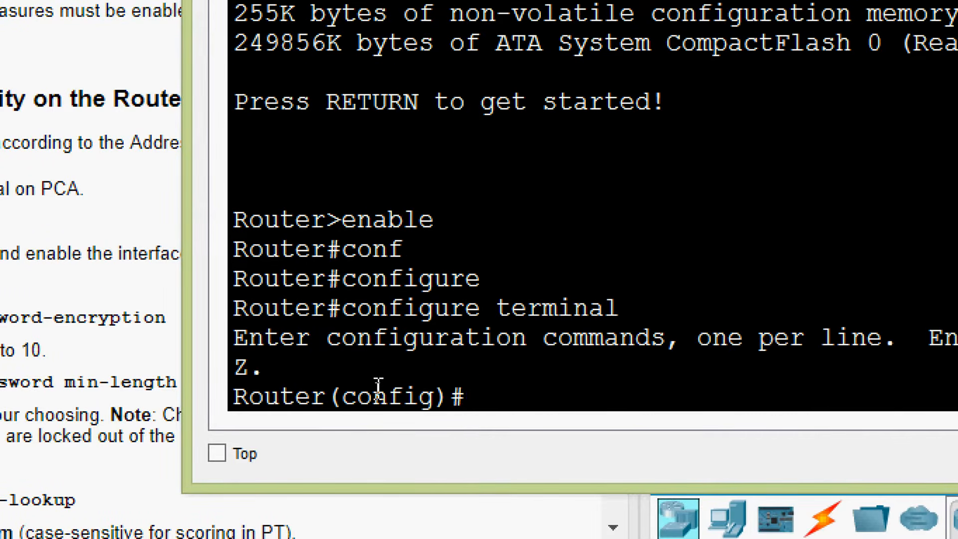
text(host)
key(Tab)
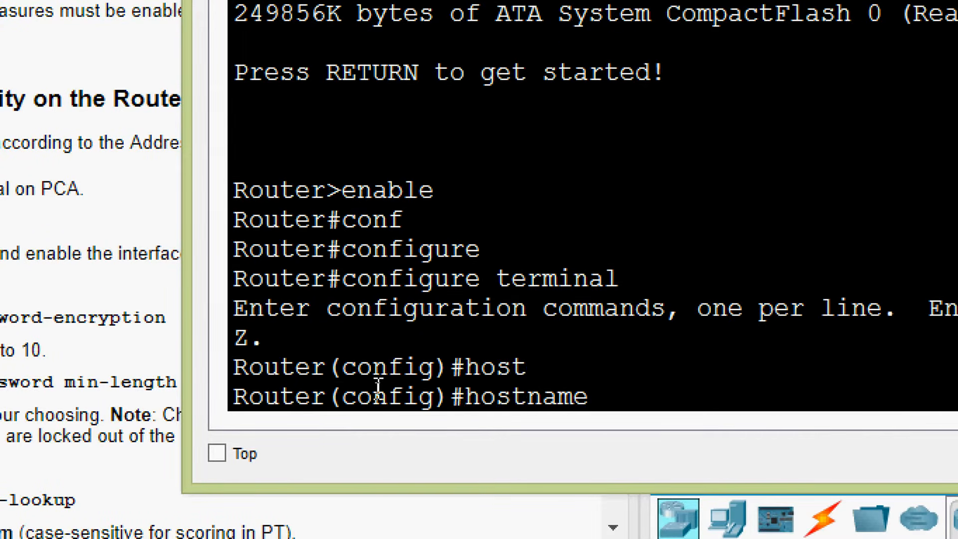
text(RTA)
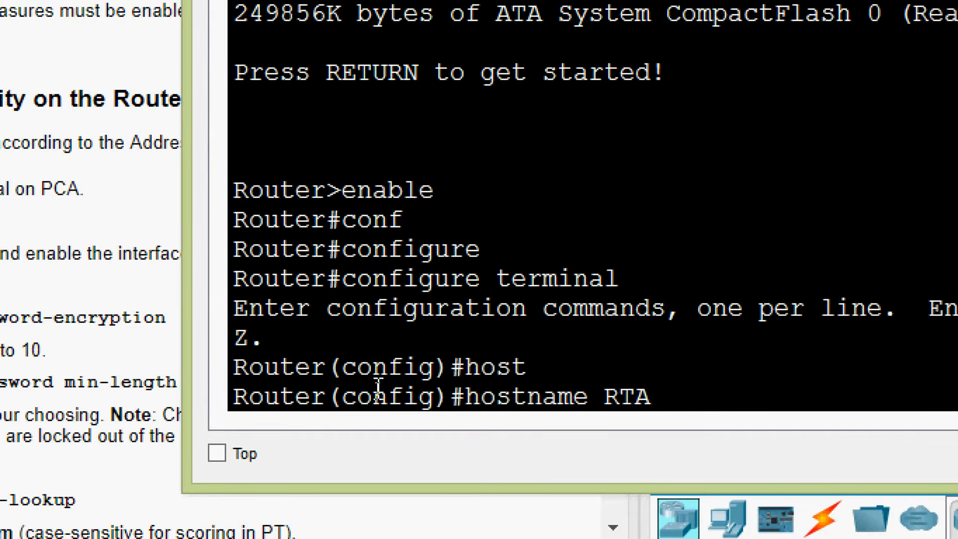
key(Return)
key(Return)
key(Return)
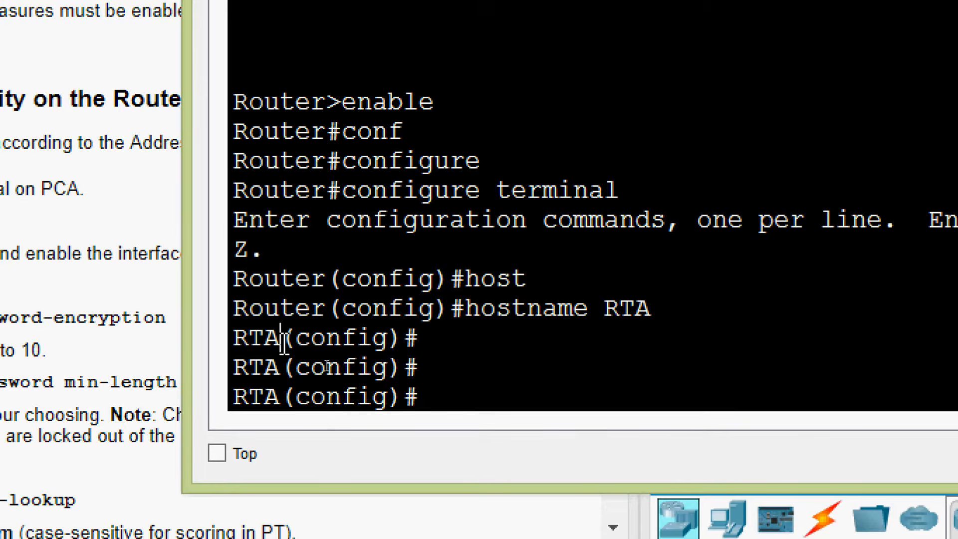
drag(280, 336, 233, 337)
click(432, 354)
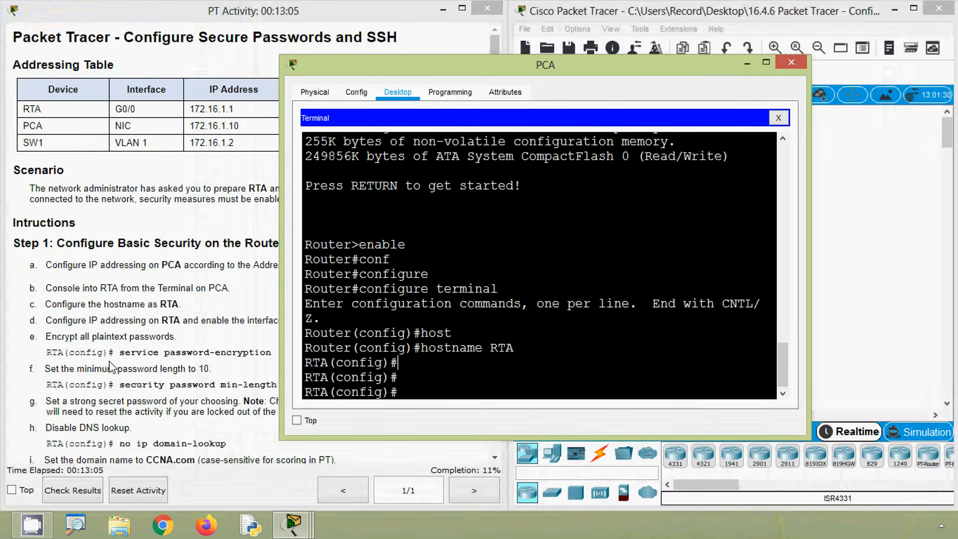
- Look up RTA's G0/0 interface in the activity's addressing table and copy its IP address 172.16.1.1
click(114, 365)
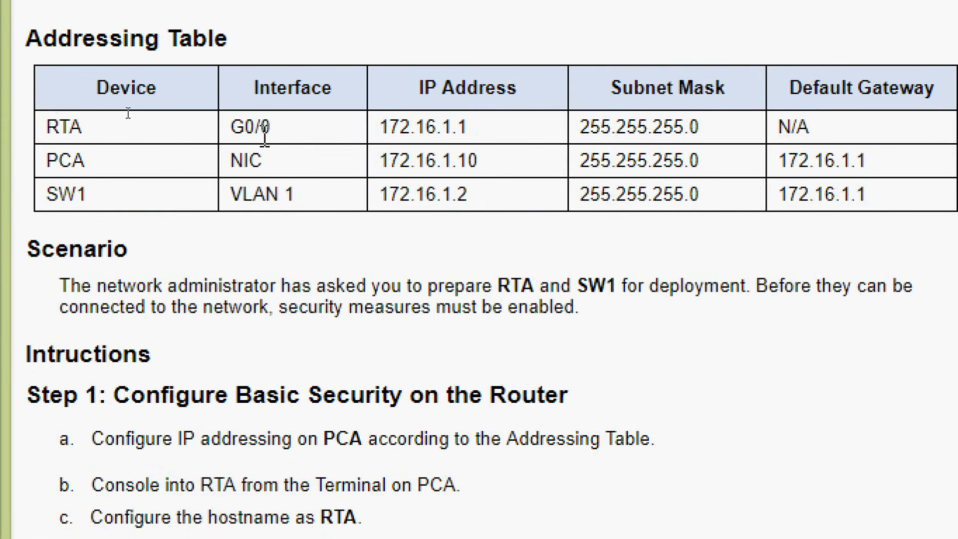
double_click(252, 129)
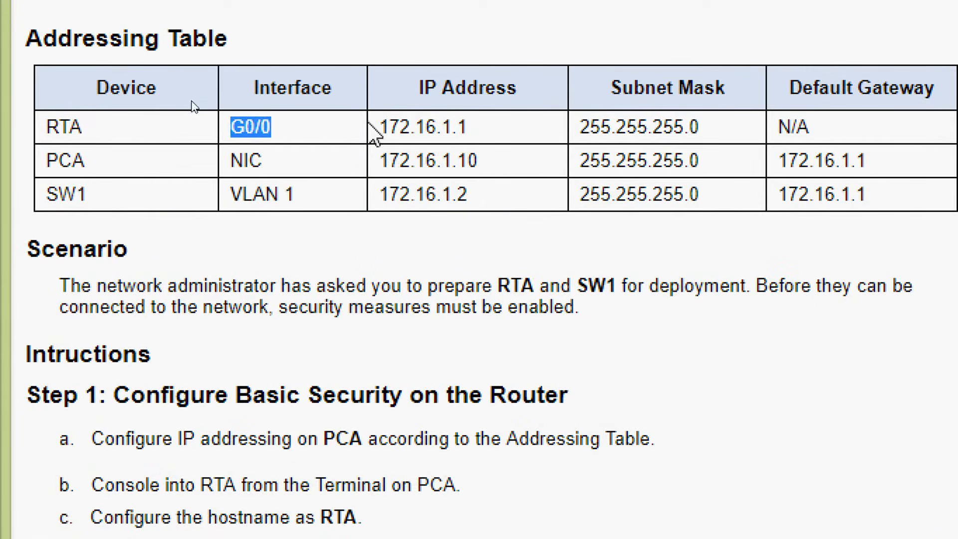
click(384, 127)
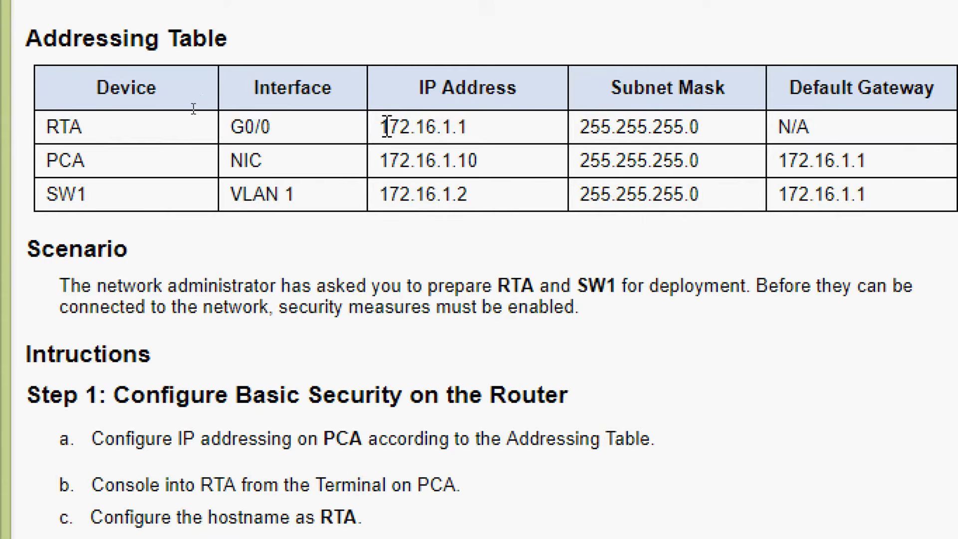
drag(385, 127, 471, 127)
key(ctrl+c)
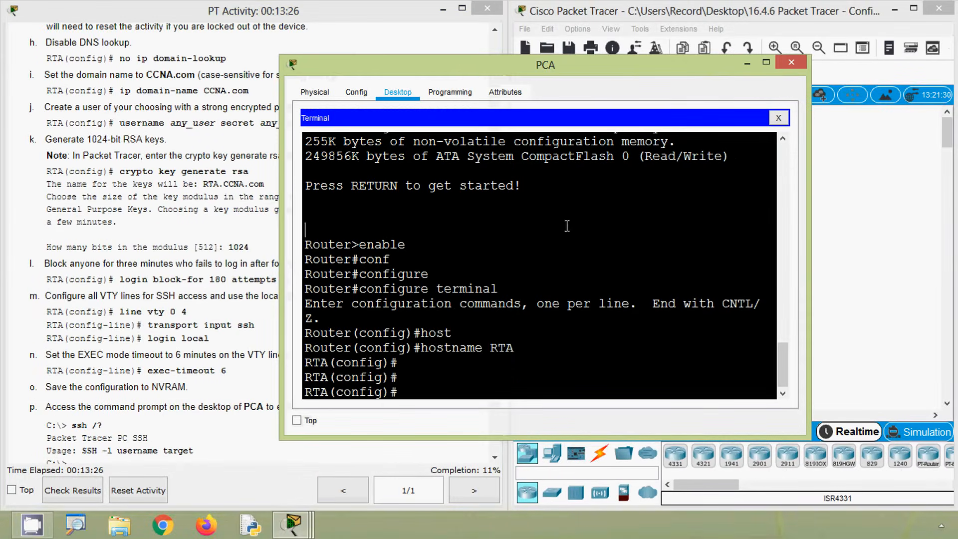
- Enter interface configuration mode for gigabitEthernet 0/0 on RTA
click(419, 377)
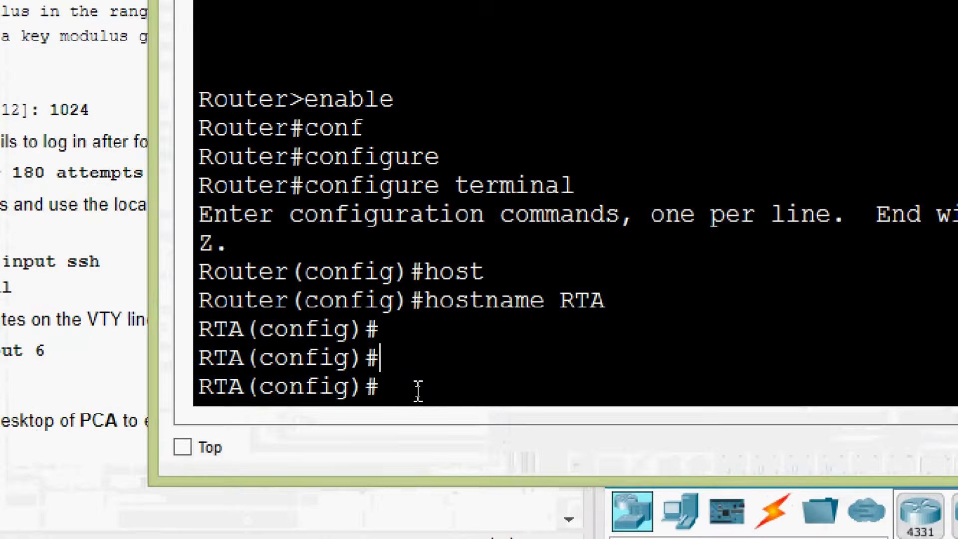
text(inter)
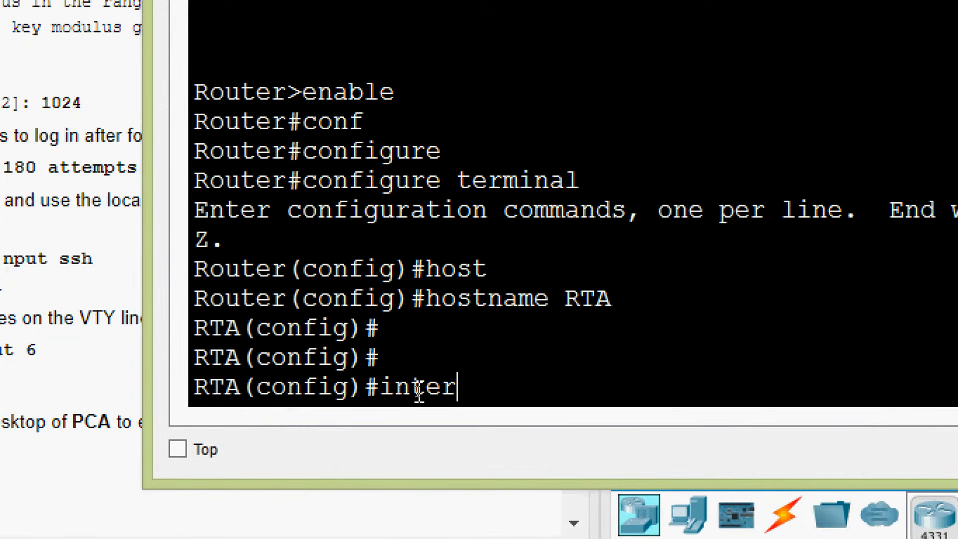
key(Tab)
text(g)
key(Tab)
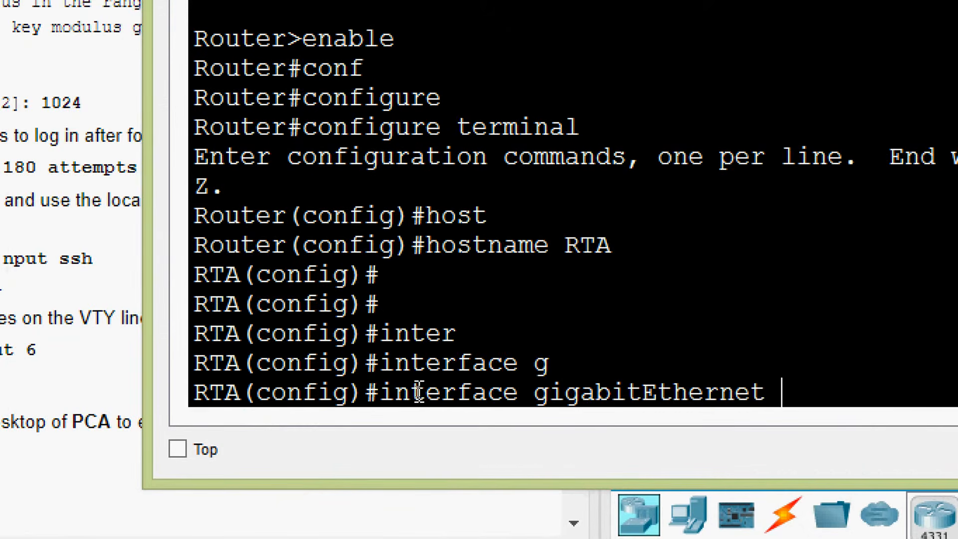
text(0/0)
key(Return)
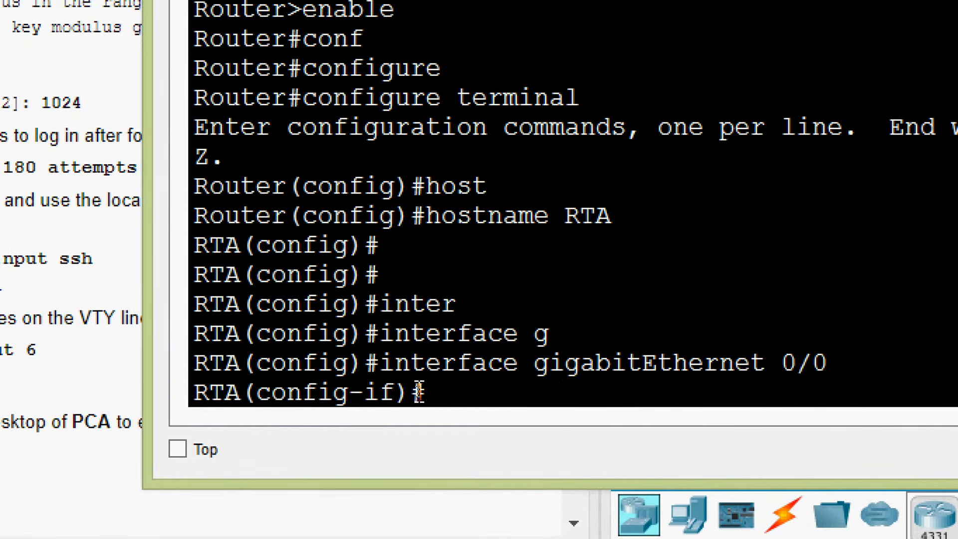
- Assign IP address 172.16.1.1 with subnet mask 255.255.255.0 to RTA's gigabitEthernet 0/0 interface
text(ip ad)
key(Tab)
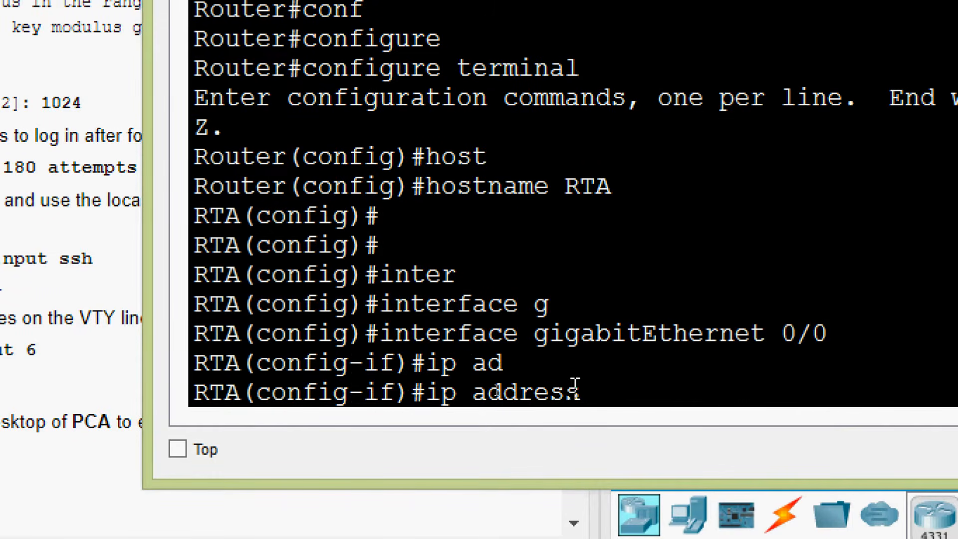
right_click(595, 393)
click(615, 436)
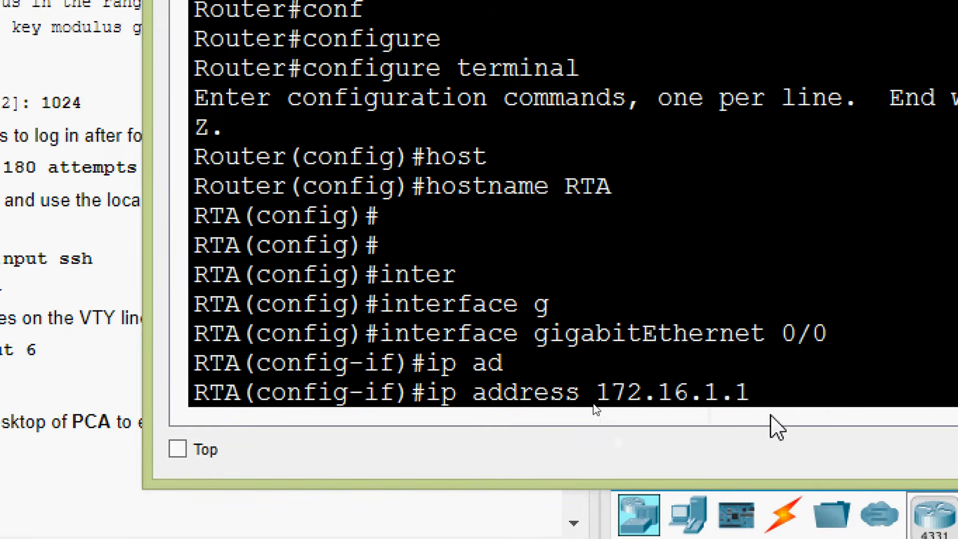
text(255)
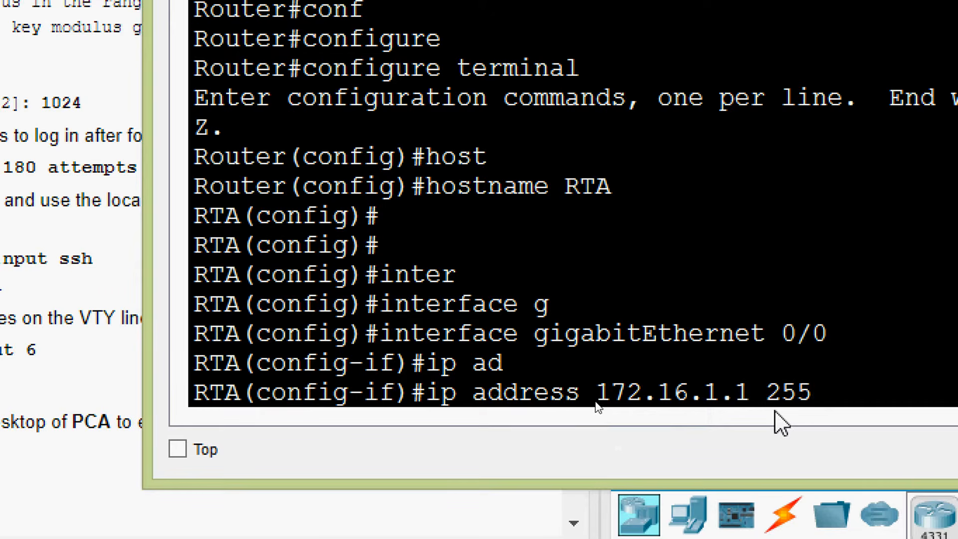
text(.255.255.0)
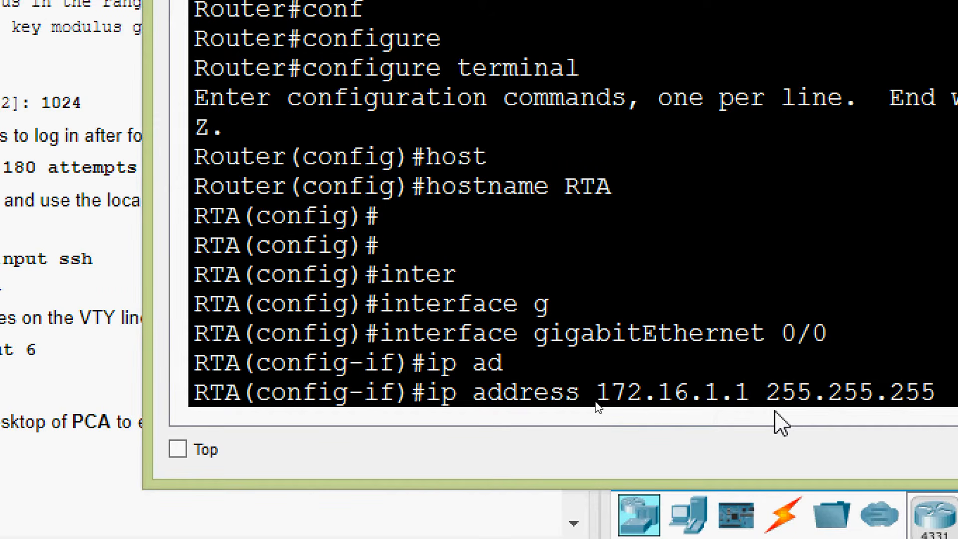
key(Return)
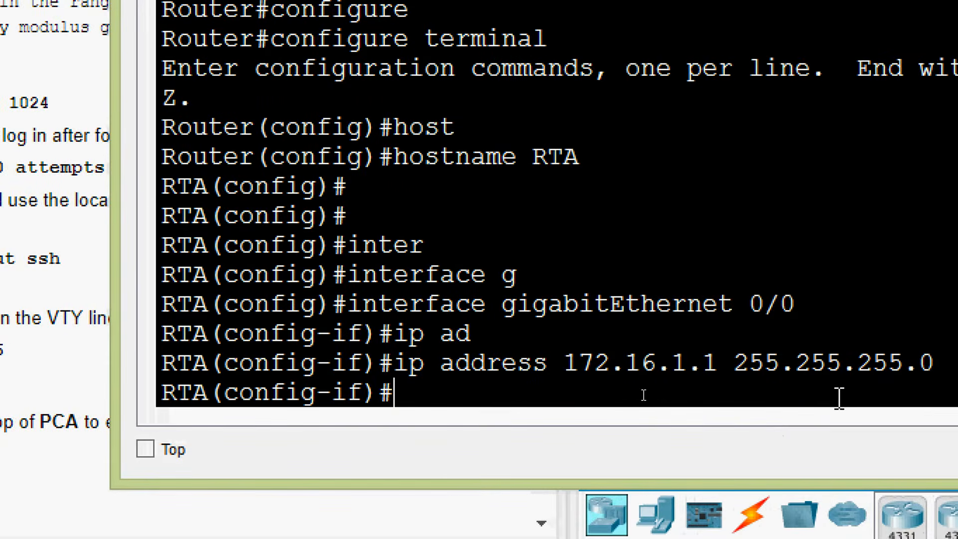
- Enable RTA's gigabitEthernet 0/0 interface with no shutdown
text(no sh)
key(Tab)
key(Return)
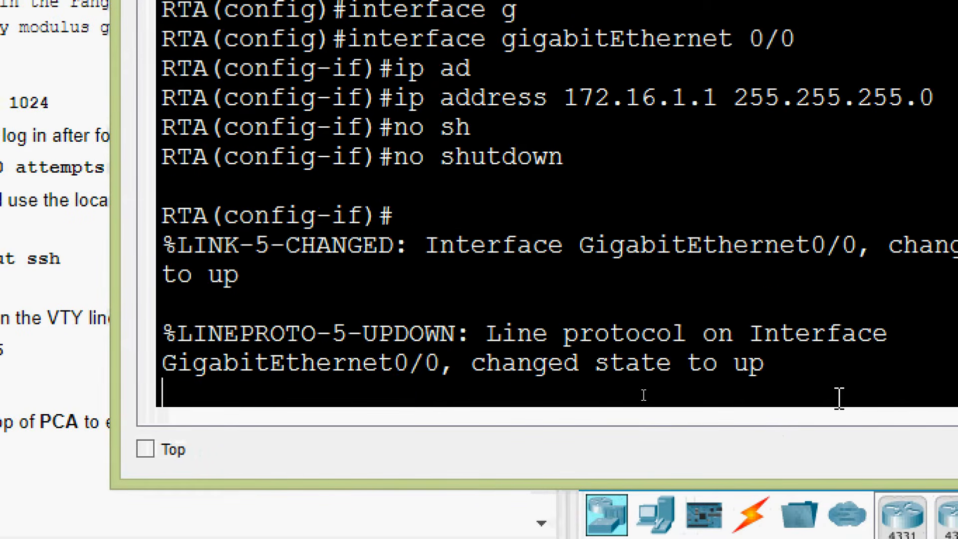
key(Return)
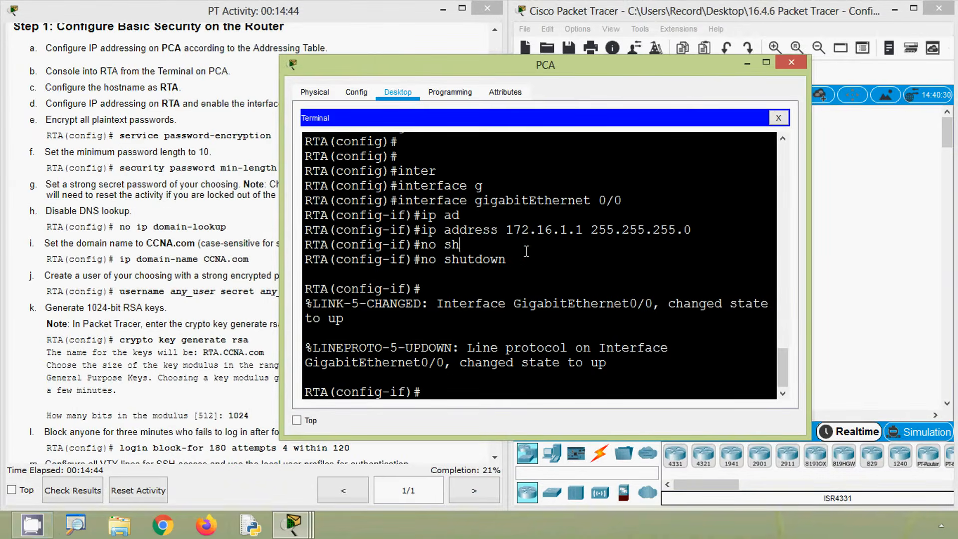
- Return to global configuration mode on RTA and encrypt all plaintext passwords with service password-encryption
click(230, 159)
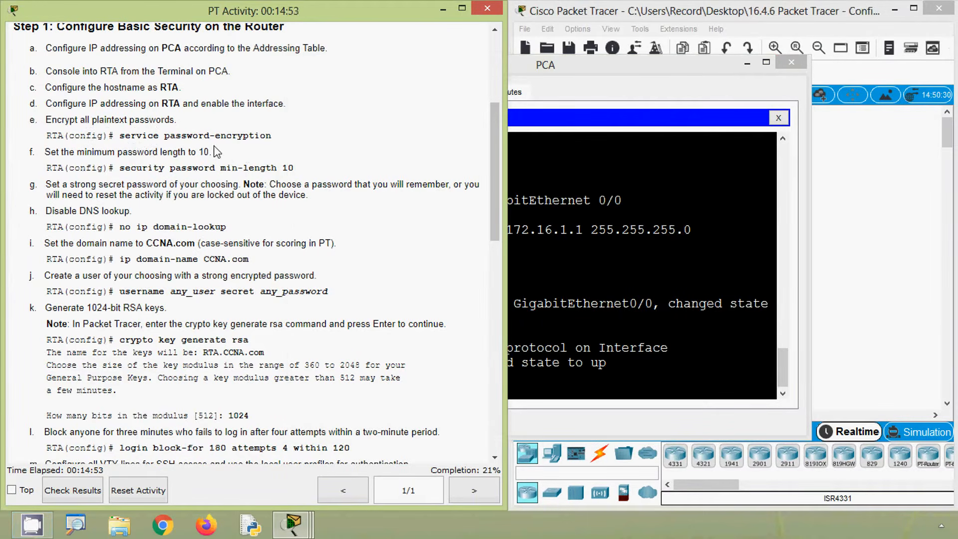
click(579, 270)
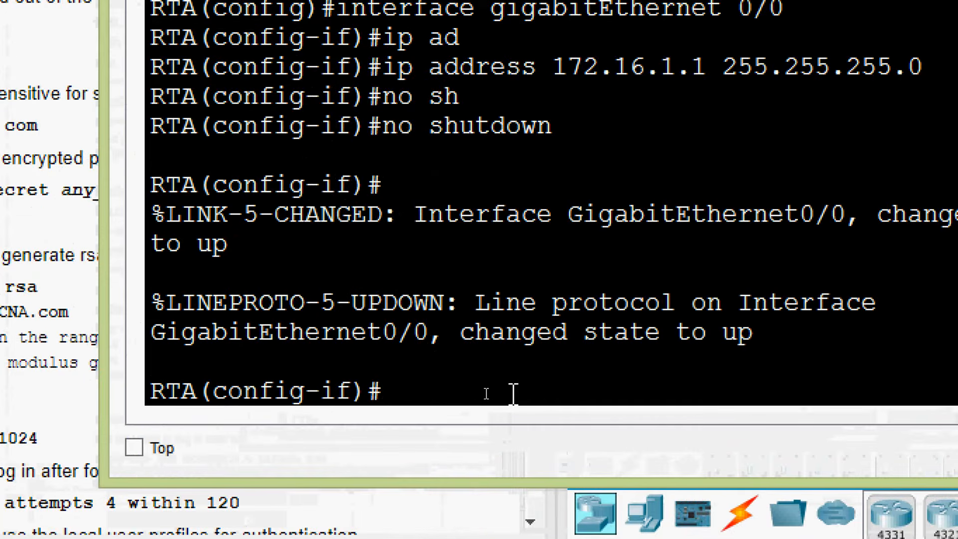
text(exit)
key(Return)
key(Return)
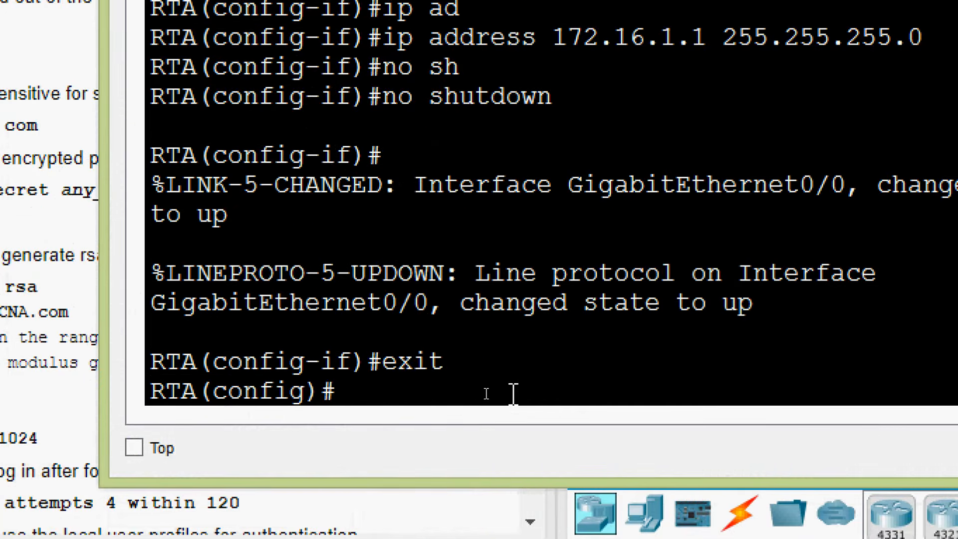
text(ser)
key(Tab)
text(pas)
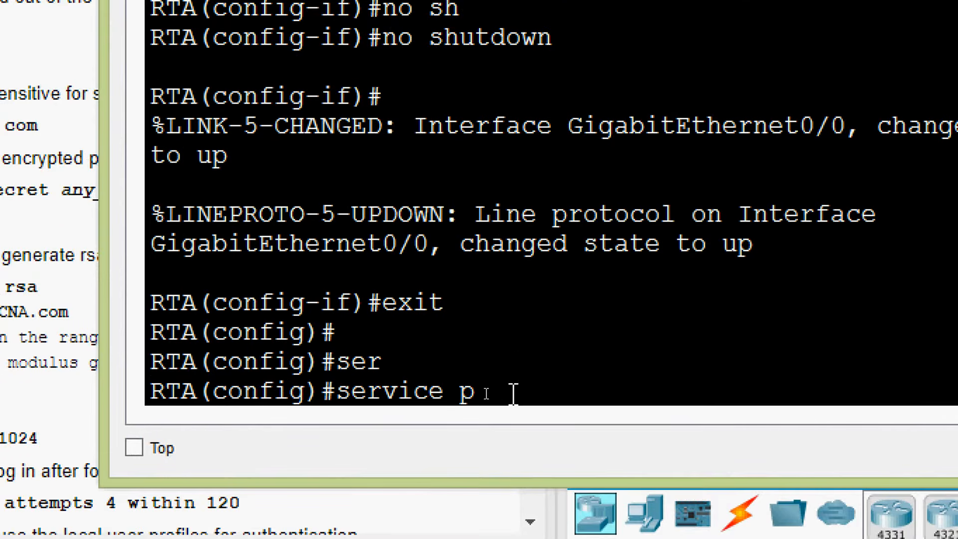
key(Tab)
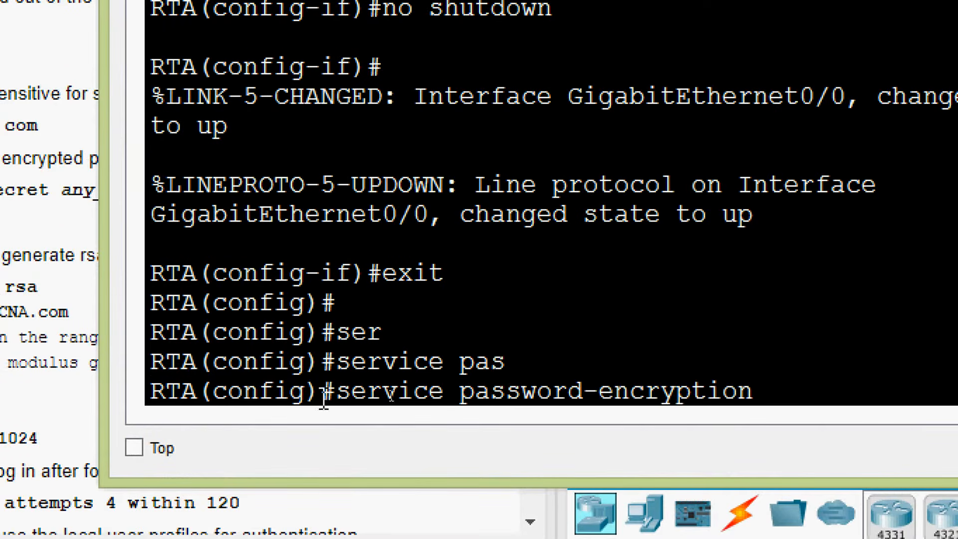
key(Return)
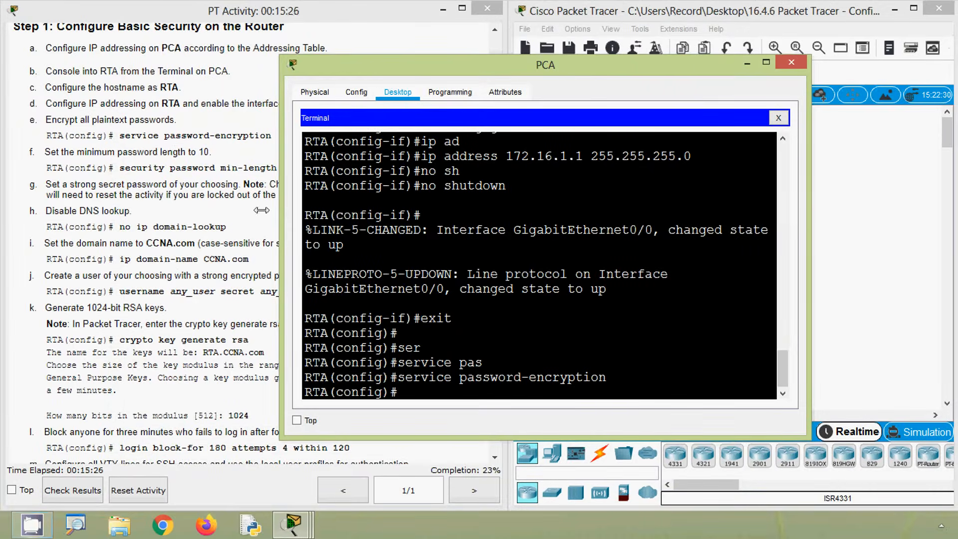
- Set RTA's minimum password length to 10 with security passwords min-length, consulting the command help for the keywords and allowed range
click(115, 193)
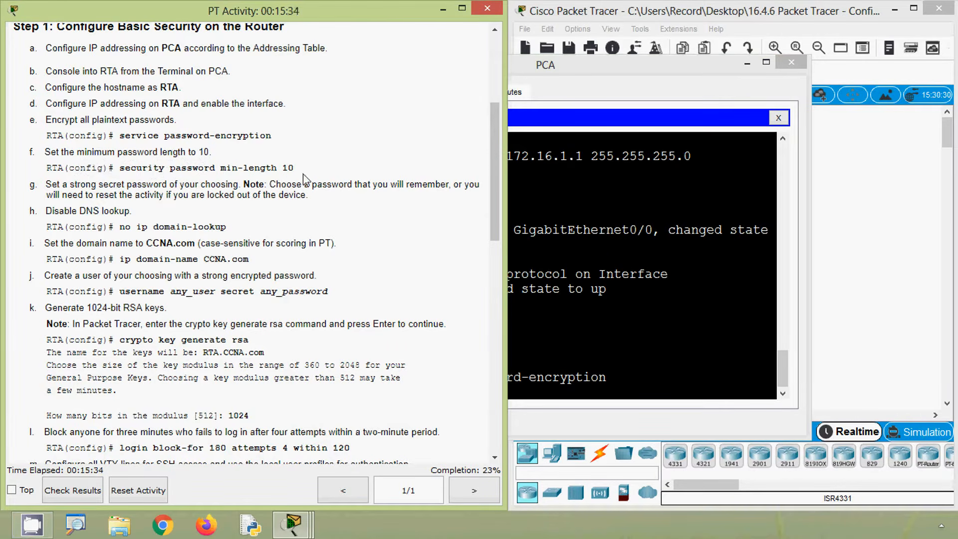
click(585, 326)
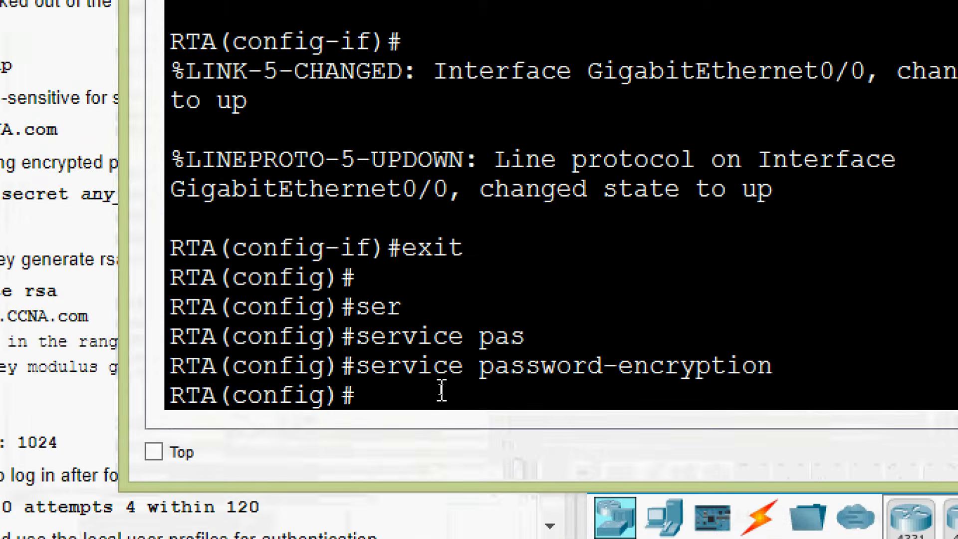
text(secu)
key(Tab)
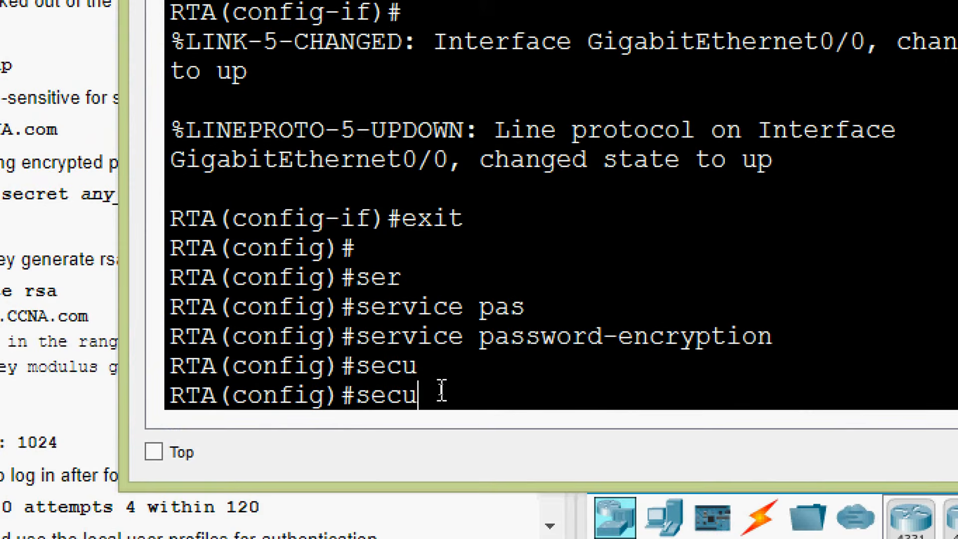
key(BackSpace)
key(BackSpace)
text(u)
key(Tab)
text(?)
text(ri)
key(Tab)
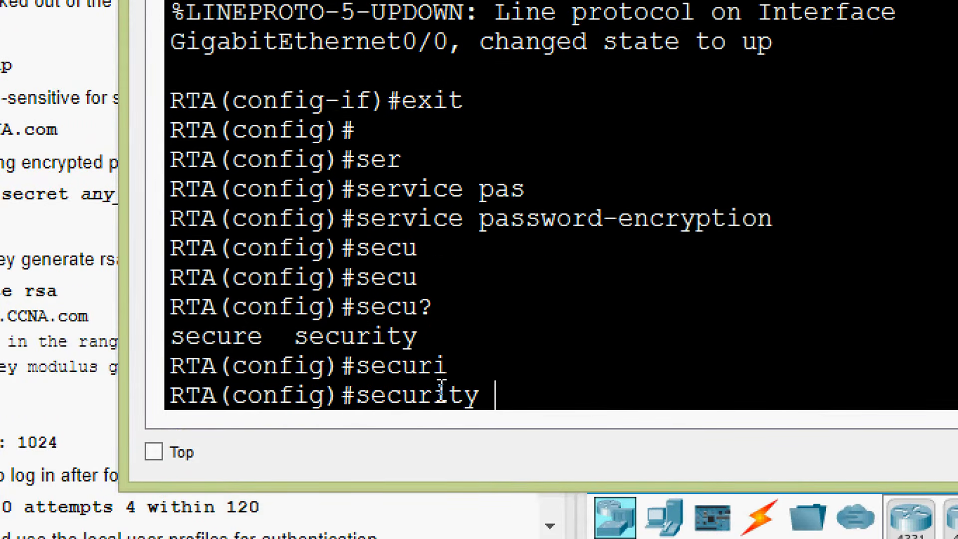
text(pas)
key(Tab)
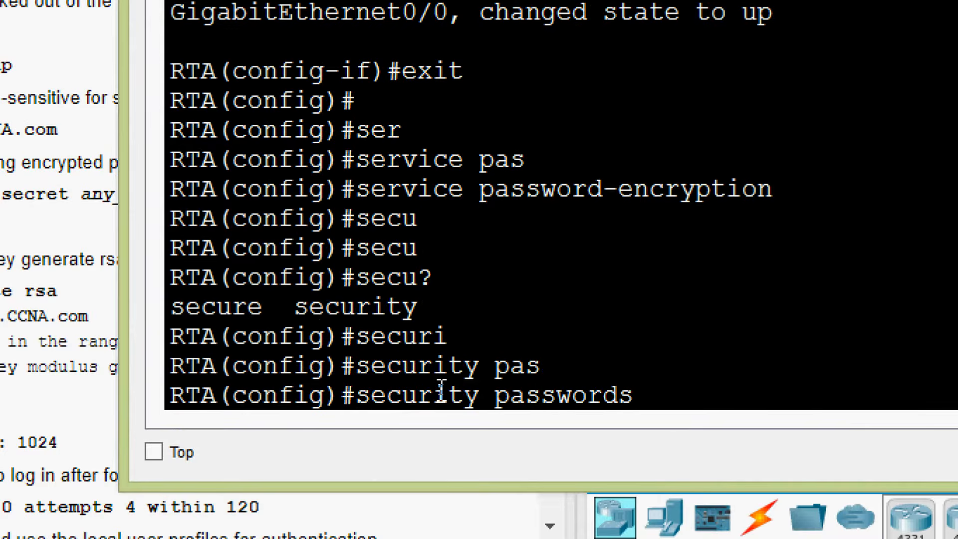
text(?)
text(min)
key(Tab)
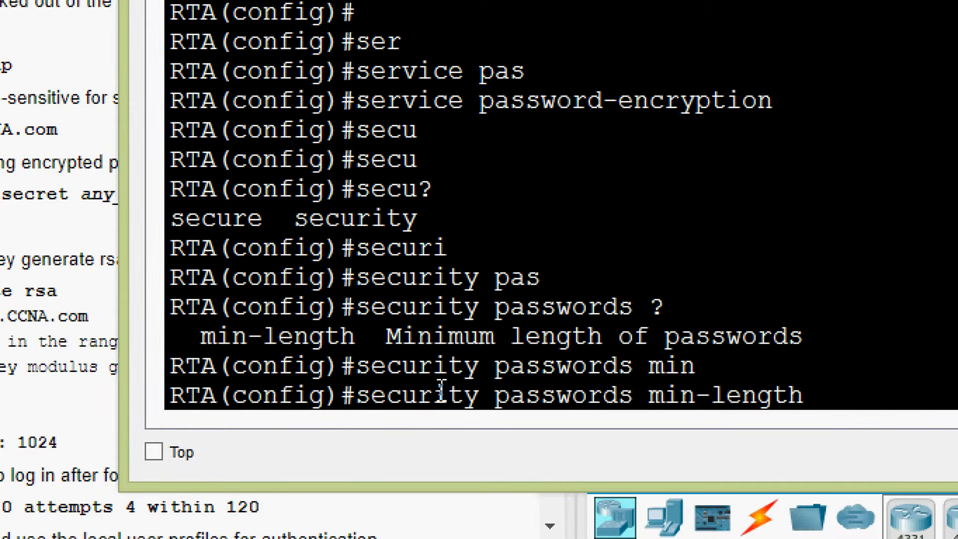
text(?)
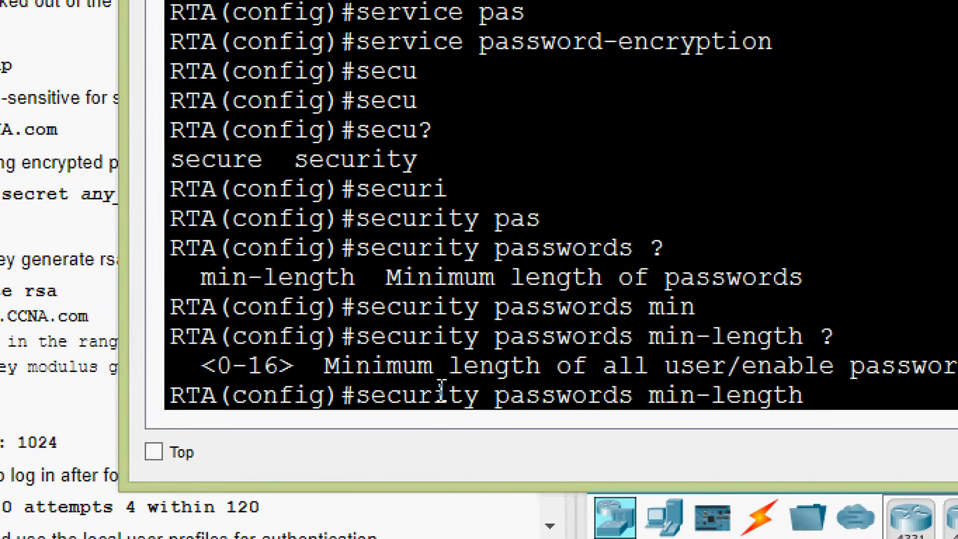
text(10)
key(Return)
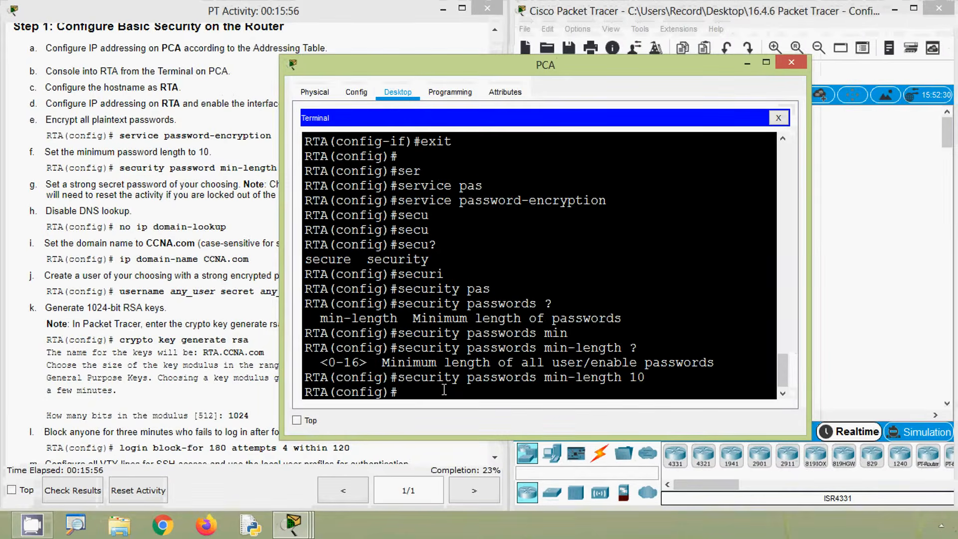
- Try to set RTA's enable secret to a password shorter than the minimum length
click(219, 302)
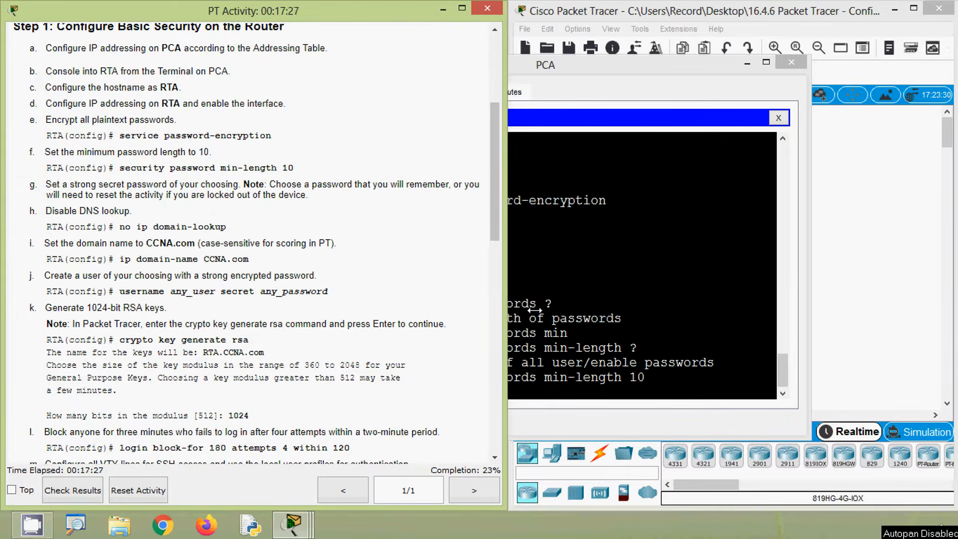
click(572, 323)
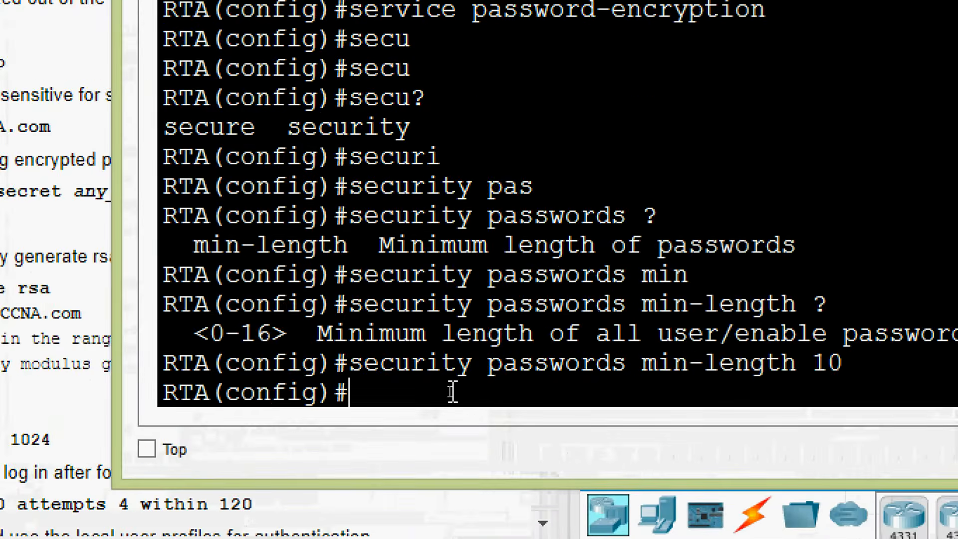
text(ena)
key(Tab)
text(se)
key(Tab)
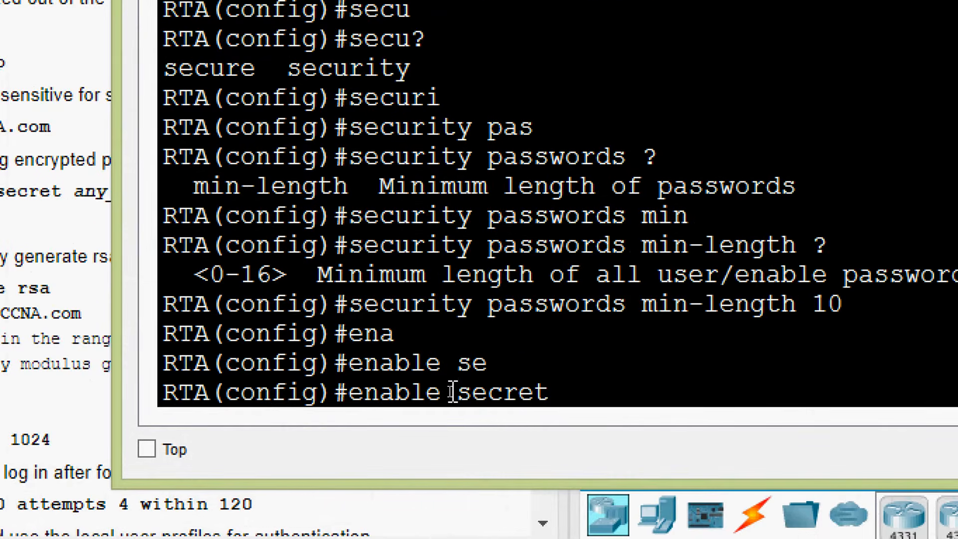
text(cisco)
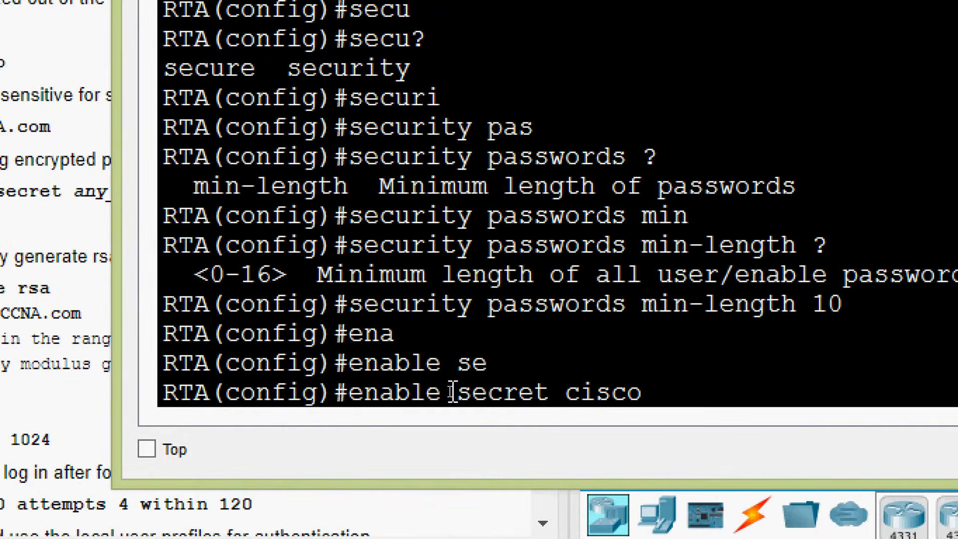
key(Return)
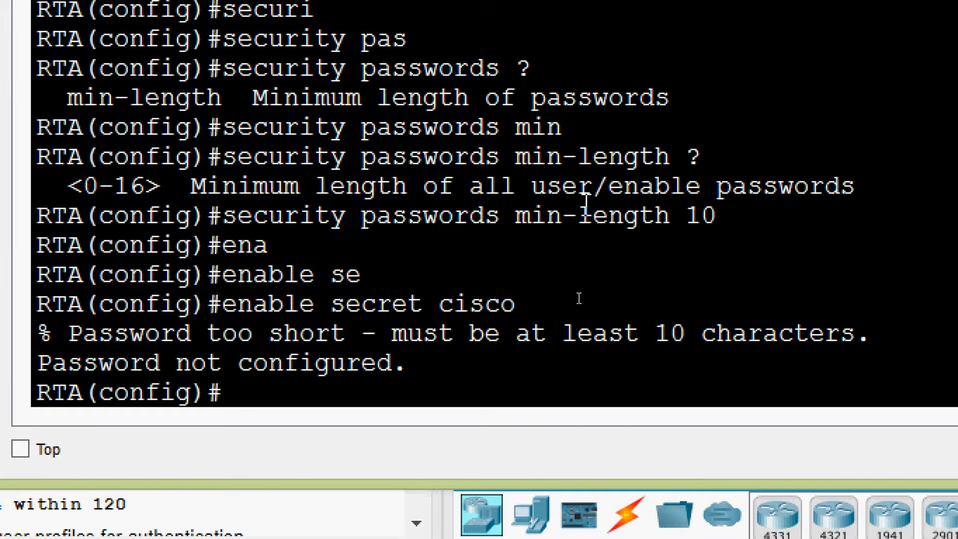
- Check the configured minimum length and set RTA's enable secret to a password of at least 10 characters
drag(534, 216, 719, 216)
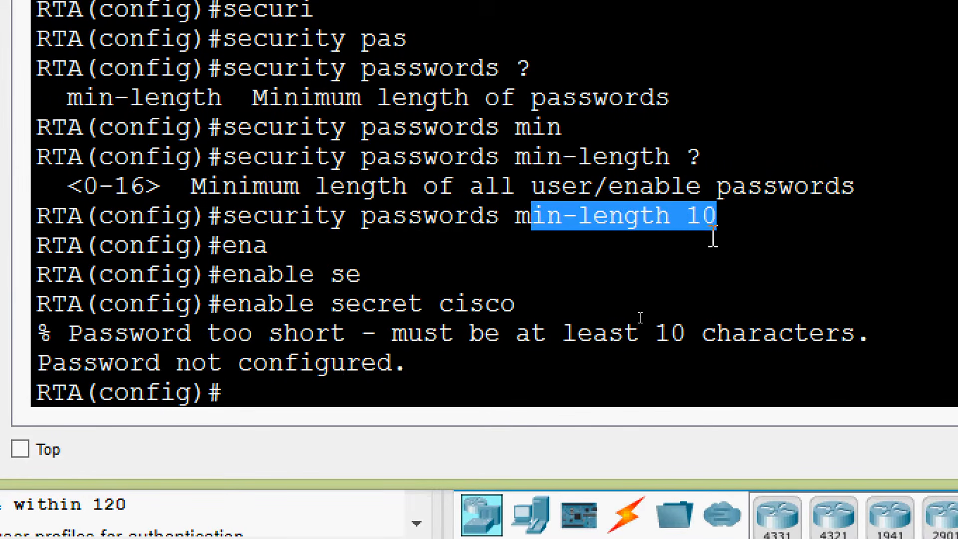
click(251, 391)
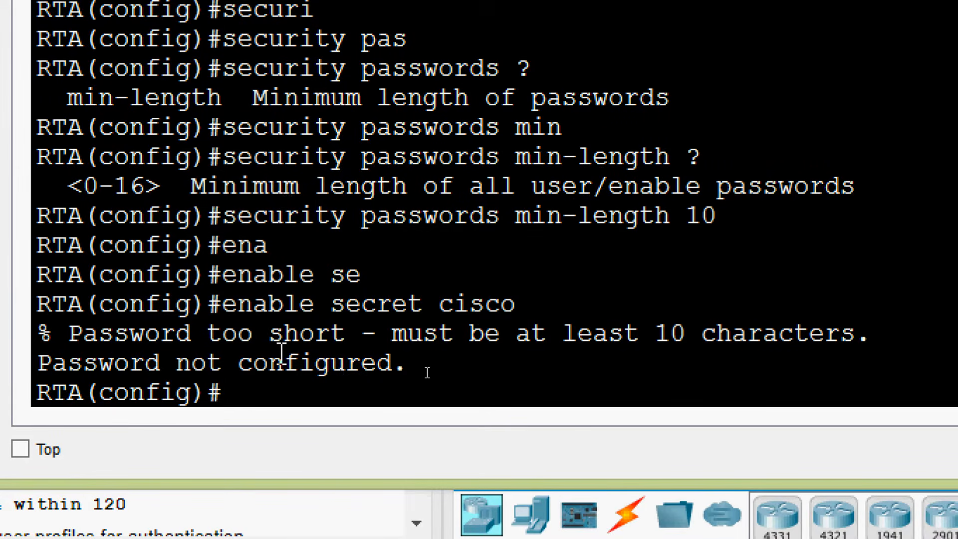
text(ena)
key(Tab)
text(se)
key(Tab)
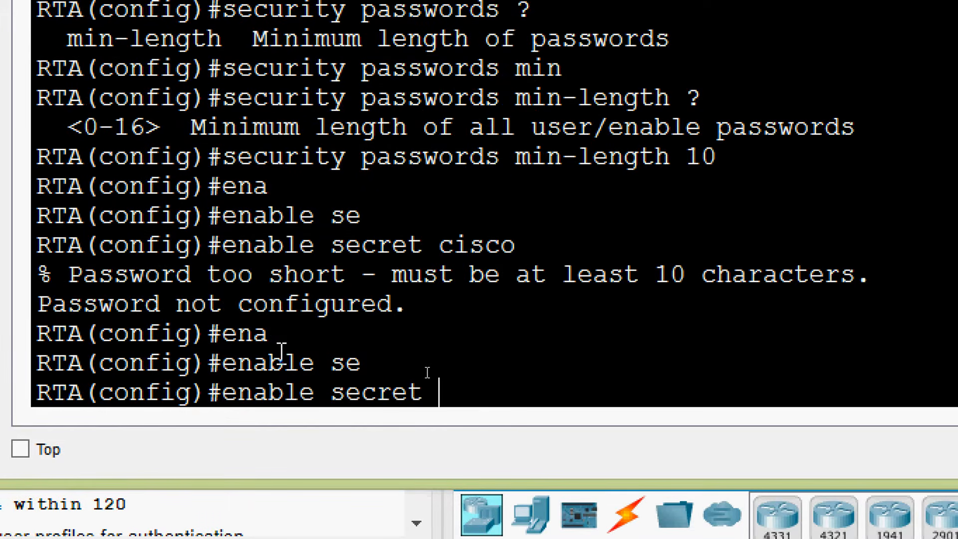
text(password)
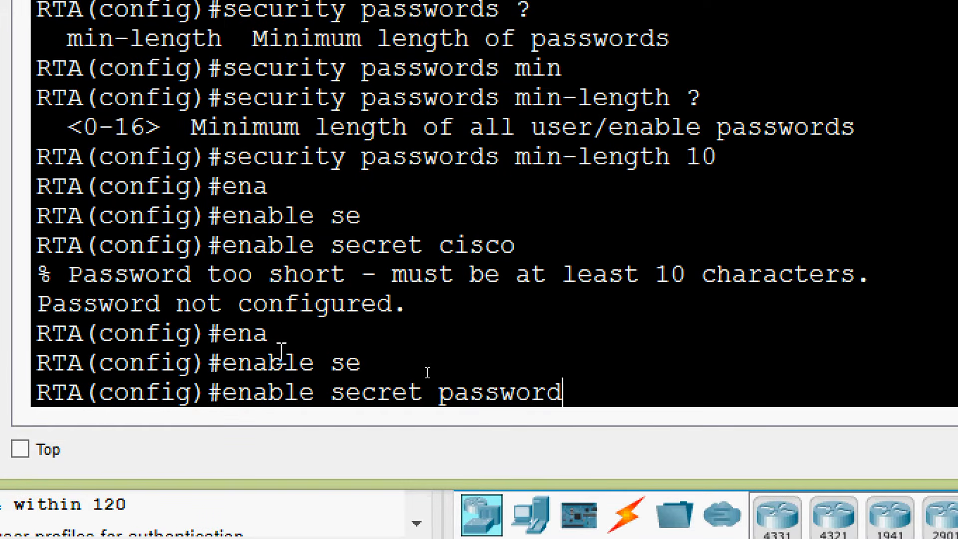
text(@123)
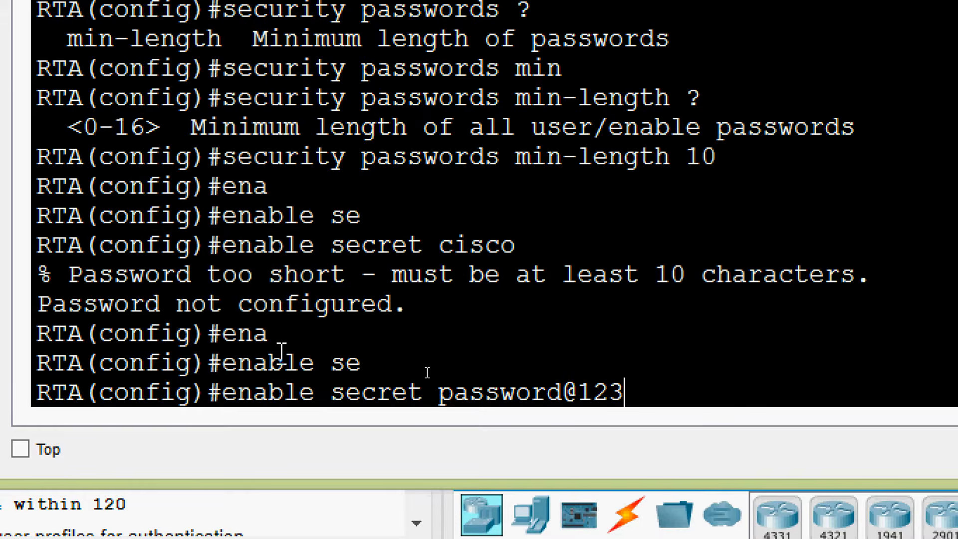
key(Return)
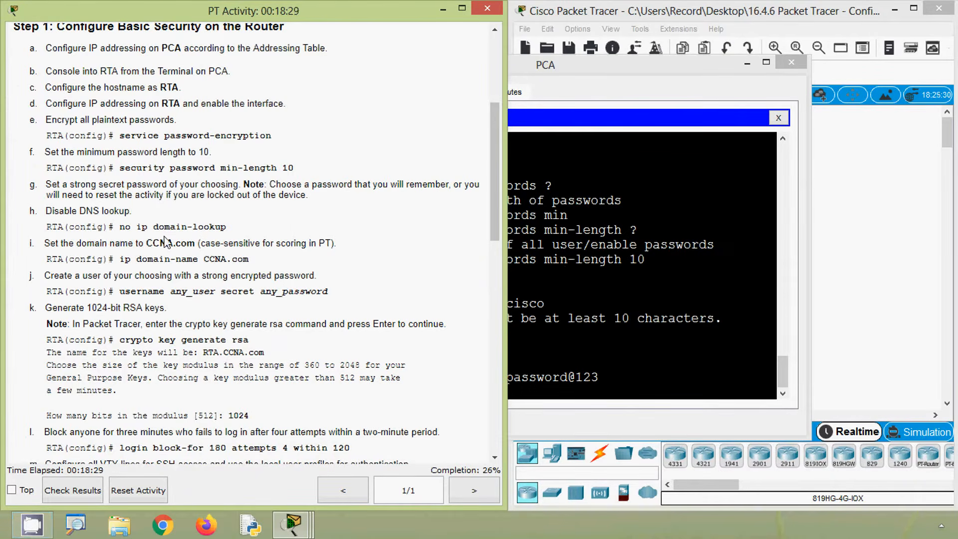
- Disable DNS lookup on RTA with no ip domain-lookup, checking the command help for further options
click(578, 351)
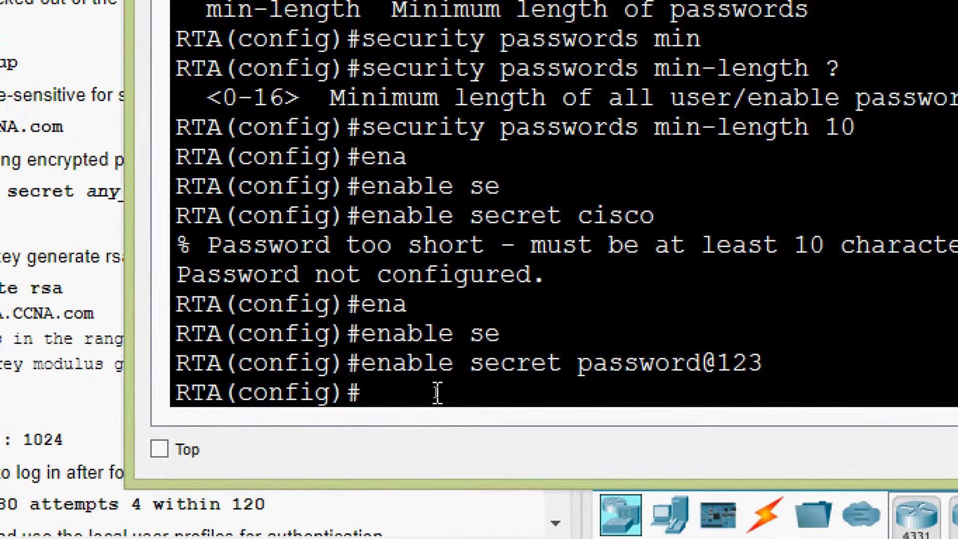
text(no ip domain)
key(Tab)
text(-)
key(Tab)
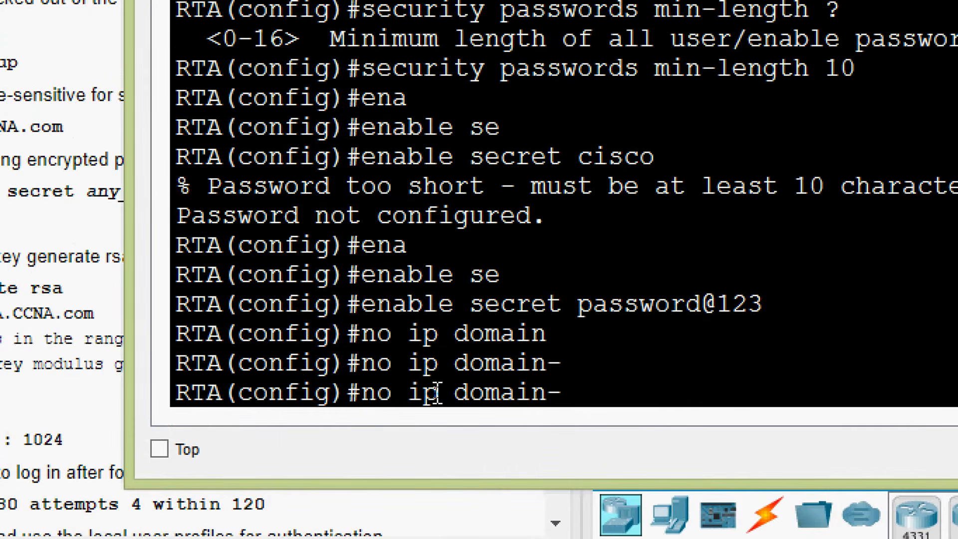
text(l)
key(Tab)
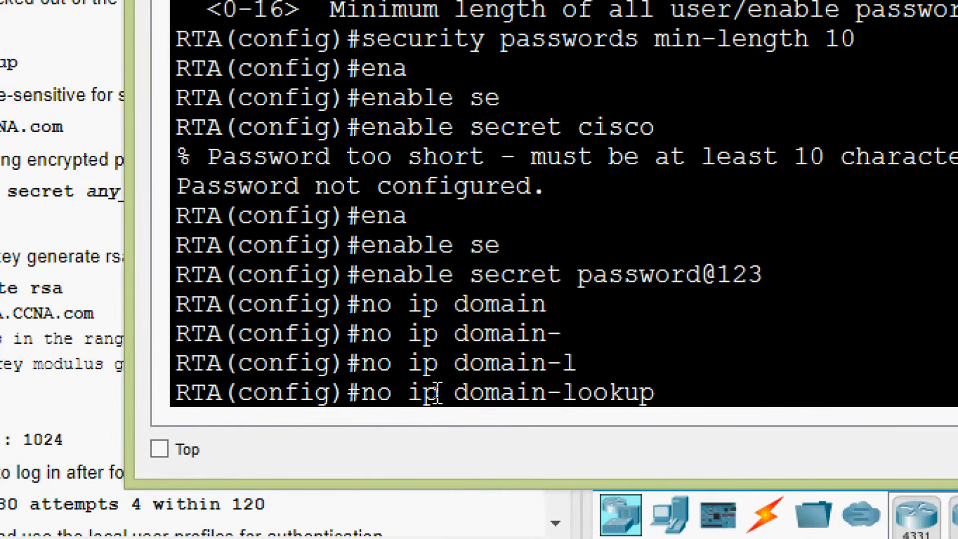
text(?)
key(Return)
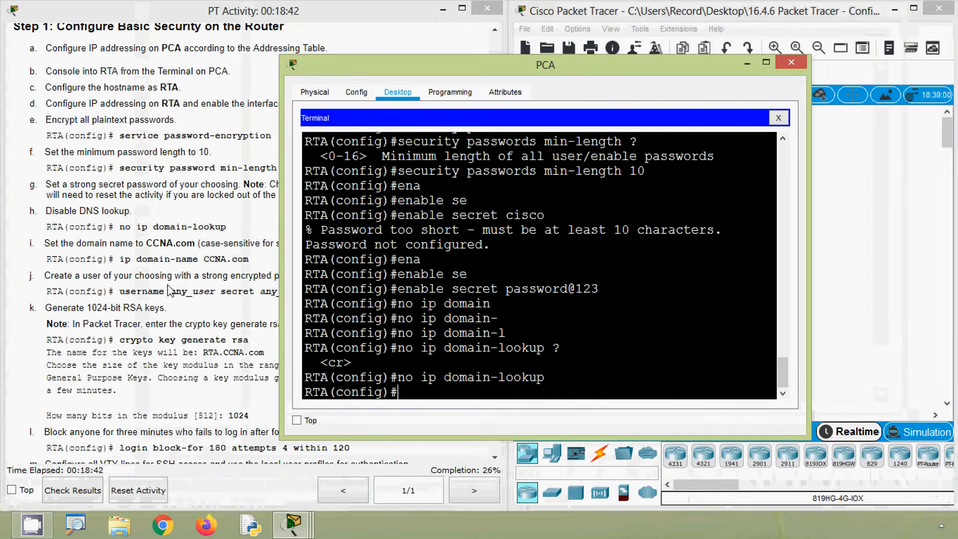
- Copy the domain name CCNA.com from step i of the activity instructions and review the ip domain-name command
click(133, 302)
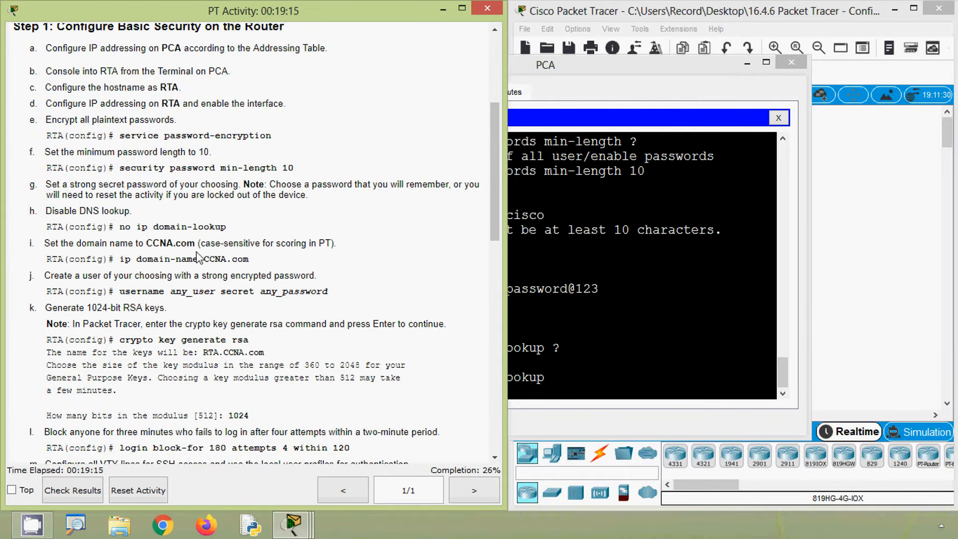
drag(149, 243, 195, 244)
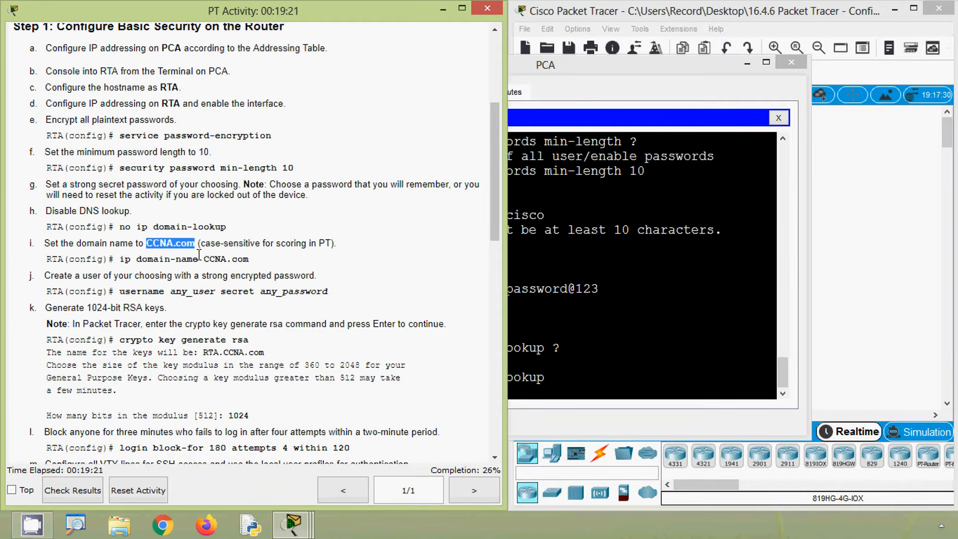
click(121, 262)
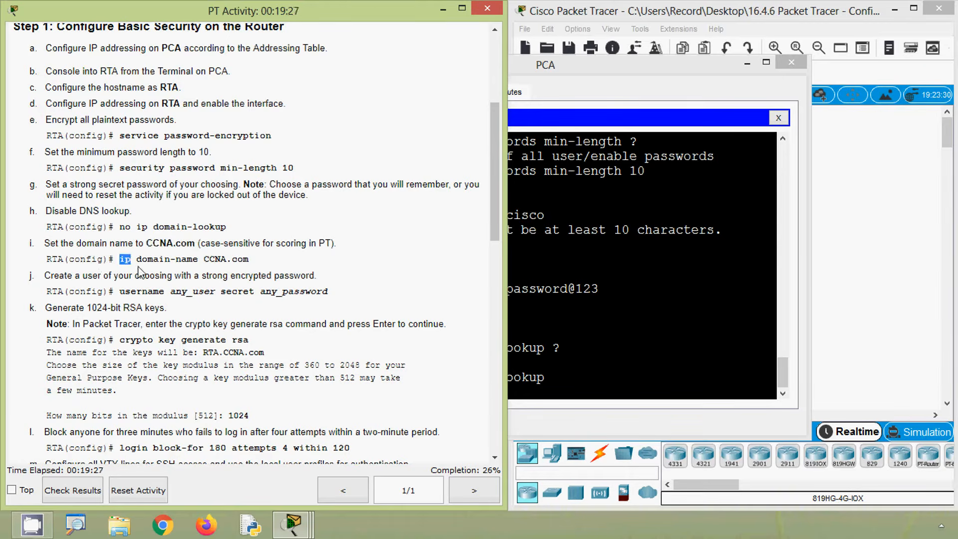
drag(141, 263, 250, 261)
key(ctrl+c)
click(250, 261)
- Set RTA's domain name to the copied CCNA.com with ip domain-name, consulting the command help for the argument
click(556, 325)
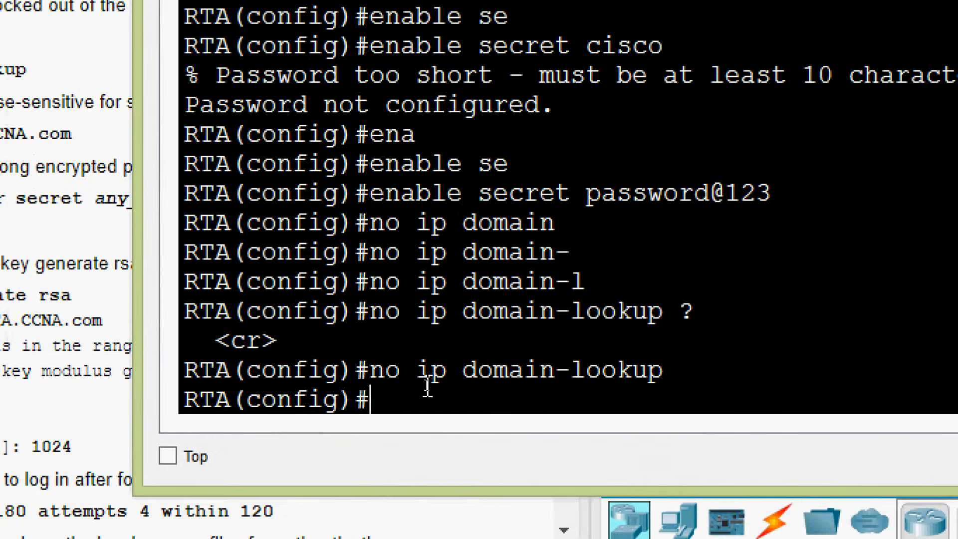
text(ip domain)
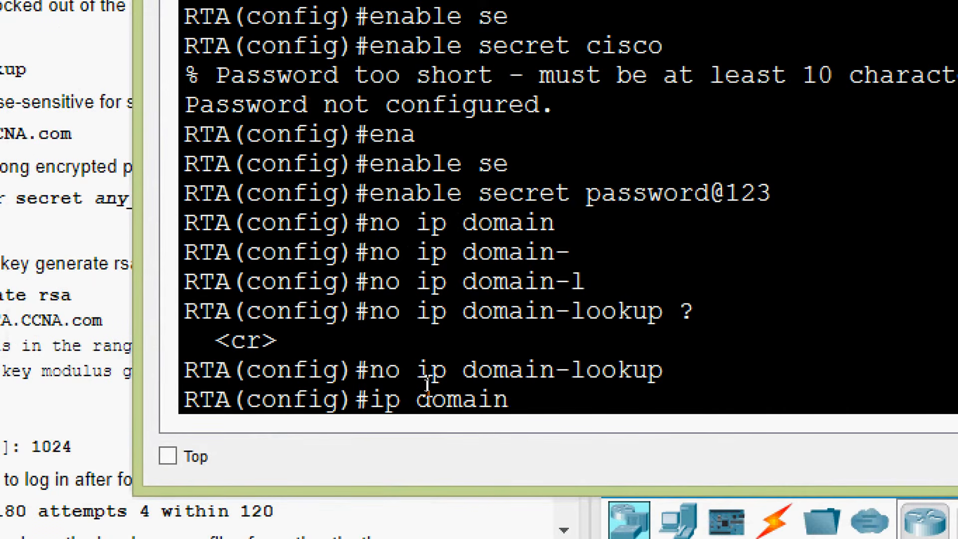
key(Tab)
text(-n)
key(Tab)
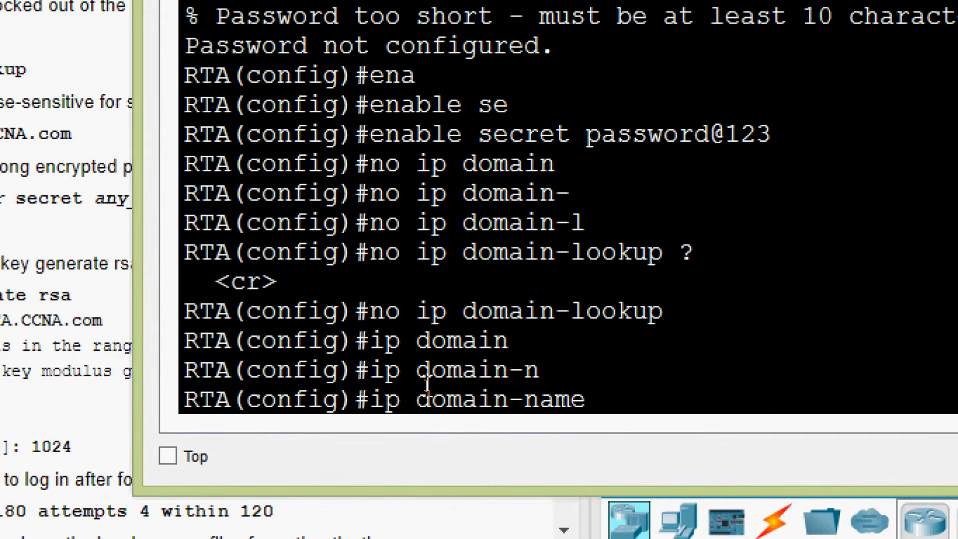
text(?)
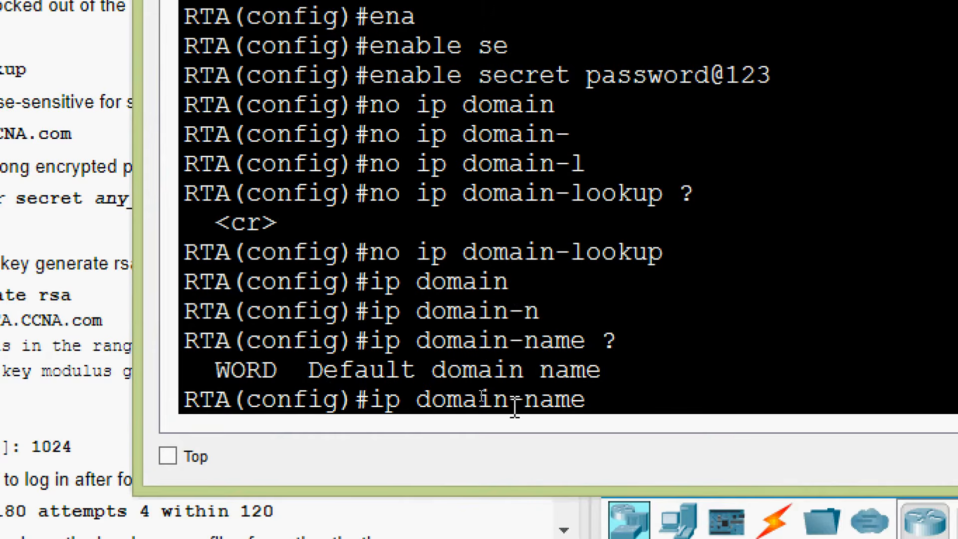
right_click(603, 399)
click(644, 448)
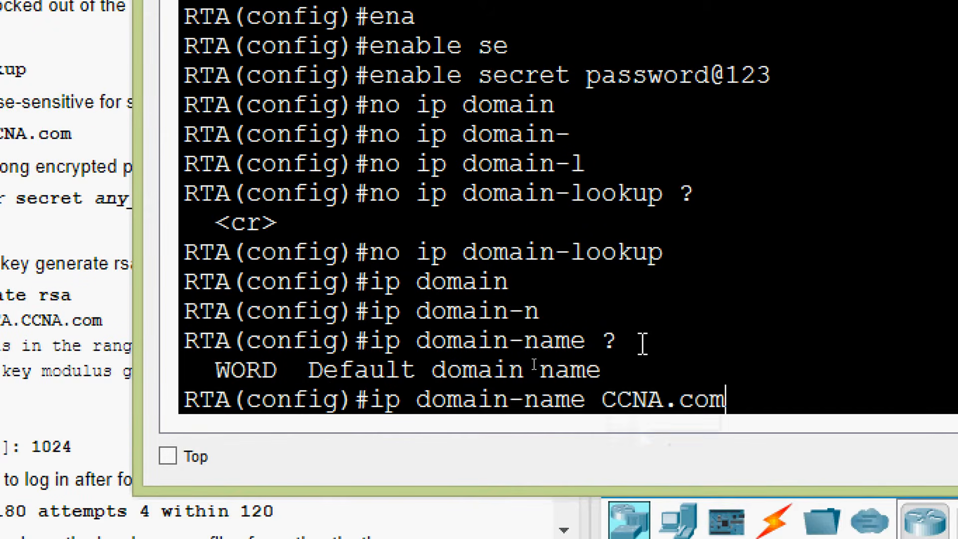
key(Return)
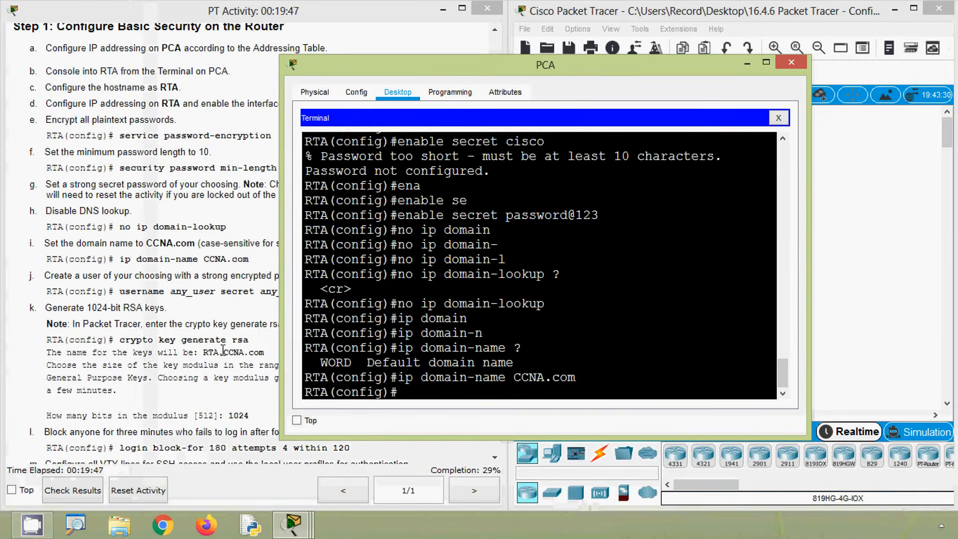
- Create the local user admin on RTA with an encrypted secret password of at least 10 characters
click(6, 311)
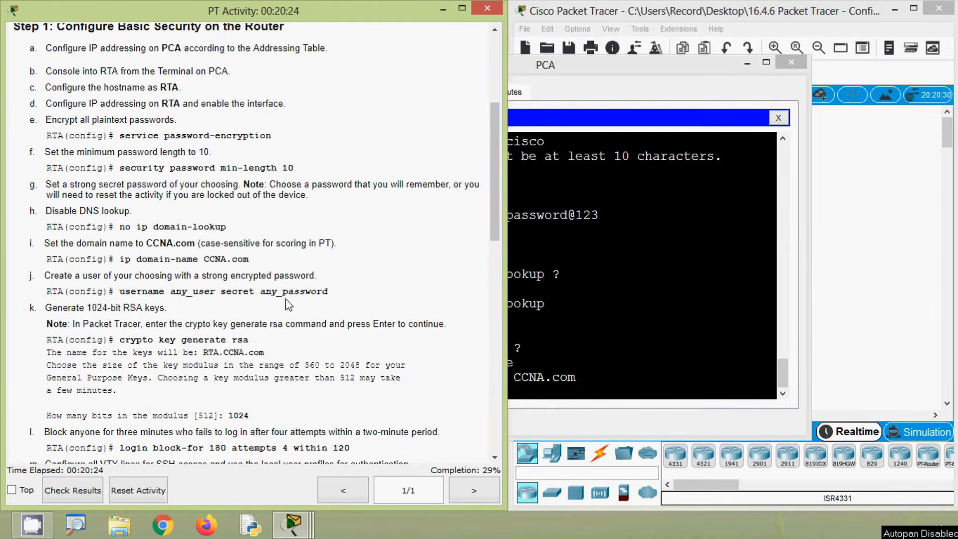
click(549, 367)
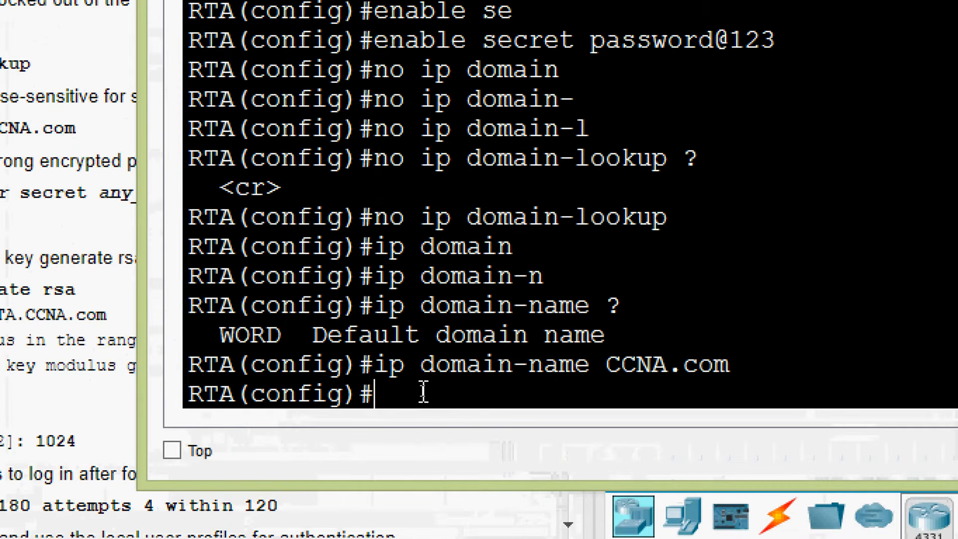
text(user)
key(Tab)
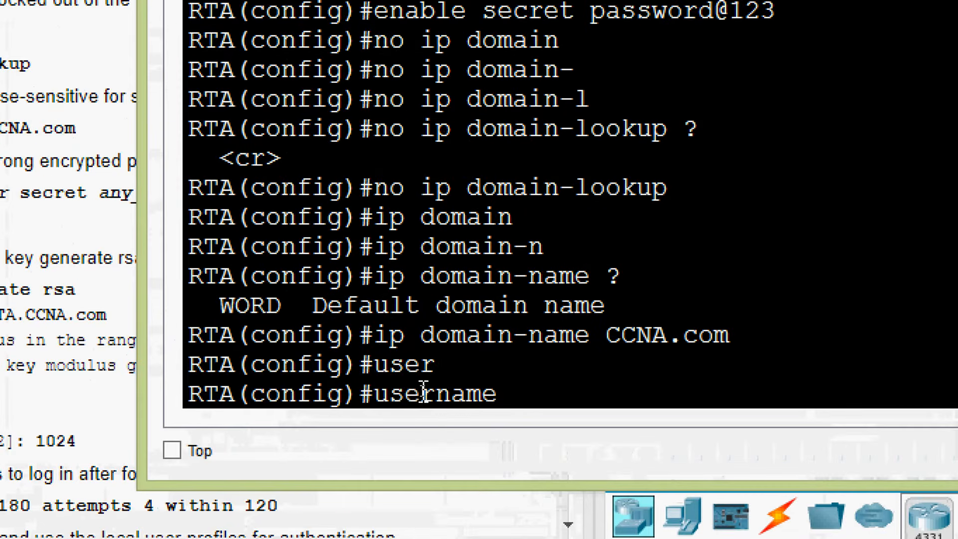
text(admin)
key(Tab)
text(pas)
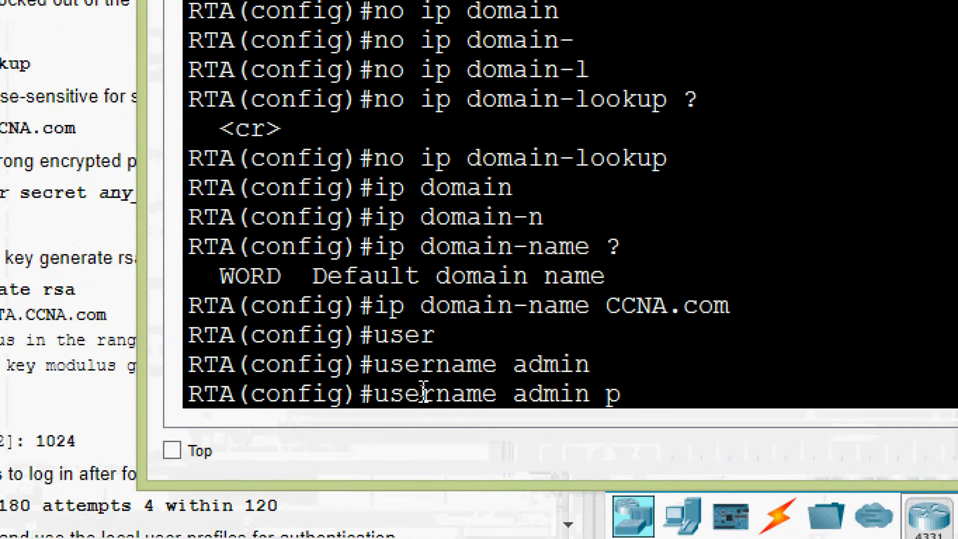
key(BackSpace)
key(BackSpace)
key(BackSpace)
text(se)
key(Tab)
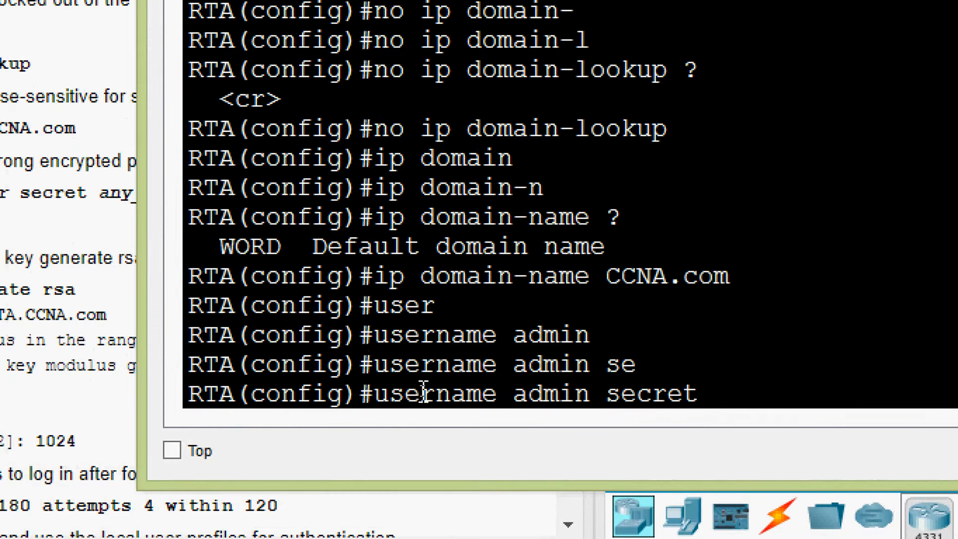
text(password)
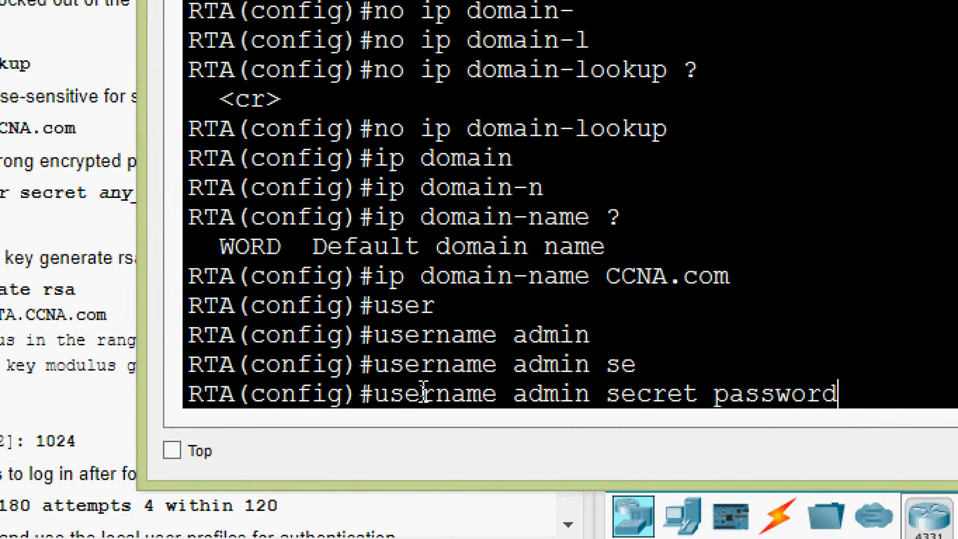
text(@123)
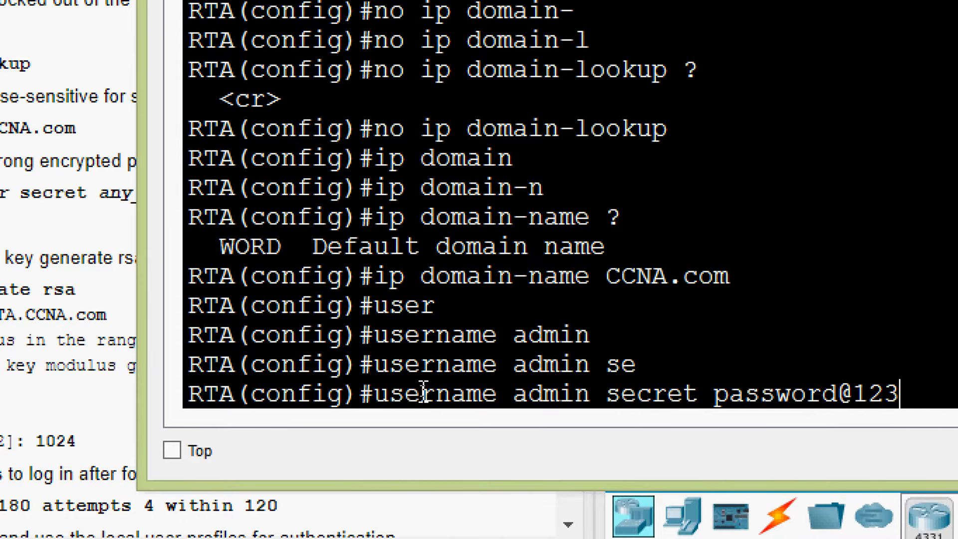
key(Return)
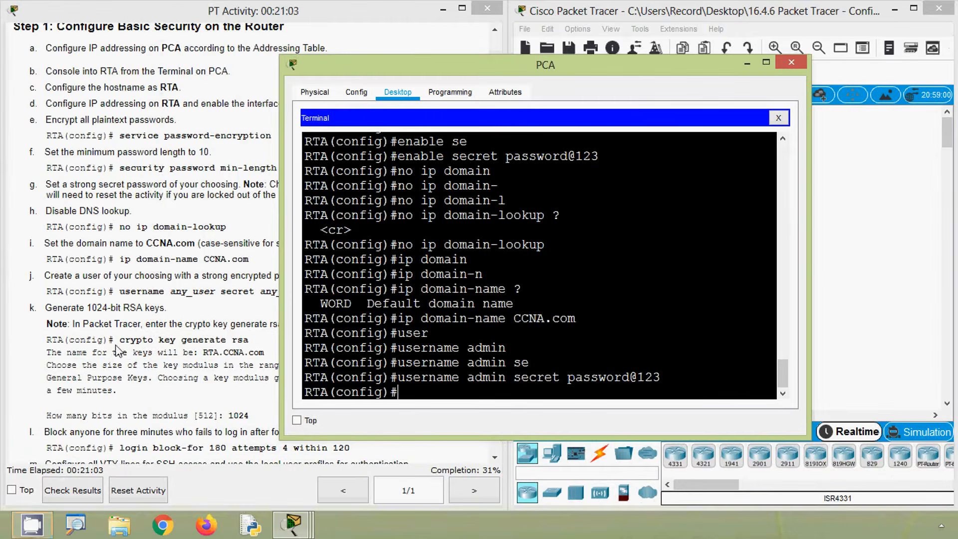
- Check the RSA key instructions and start key generation on RTA with crypto key generate rsa
click(119, 350)
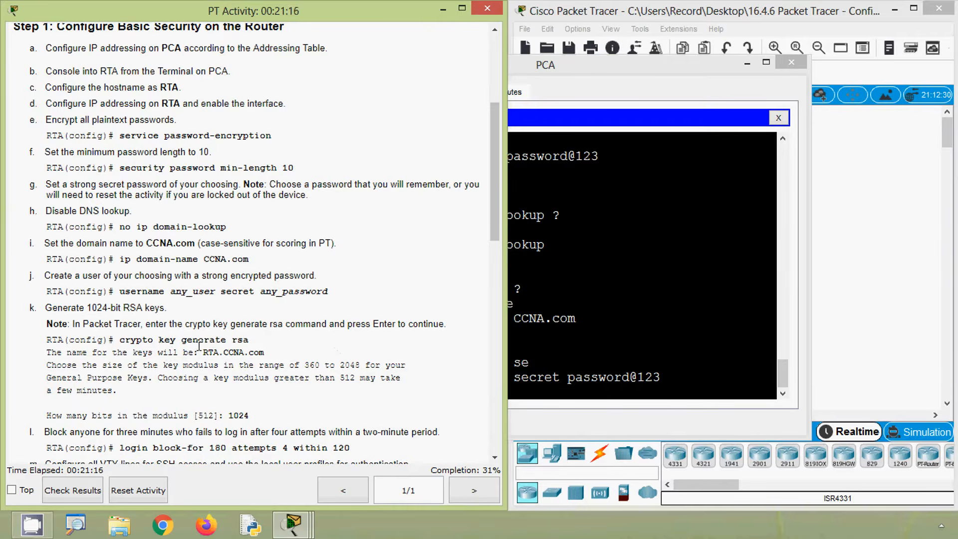
scroll(225, 344, down, 1)
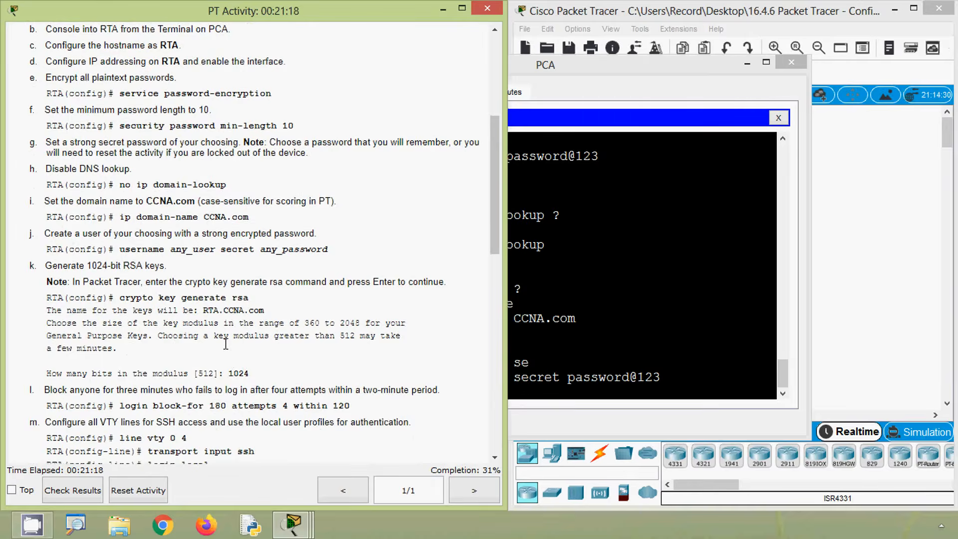
scroll(150, 371, down, 1)
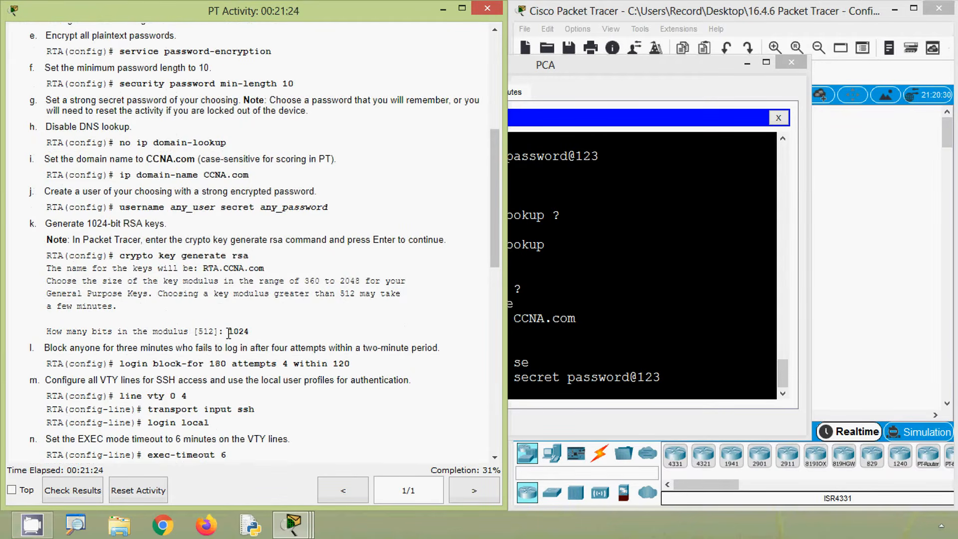
drag(229, 331, 252, 335)
click(570, 367)
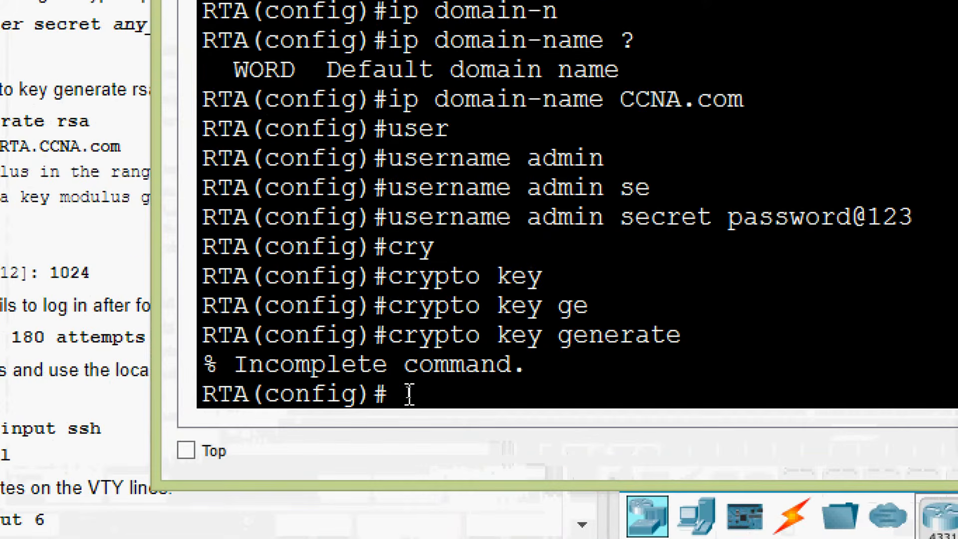
text(cry)
key(Tab)
text(ke)
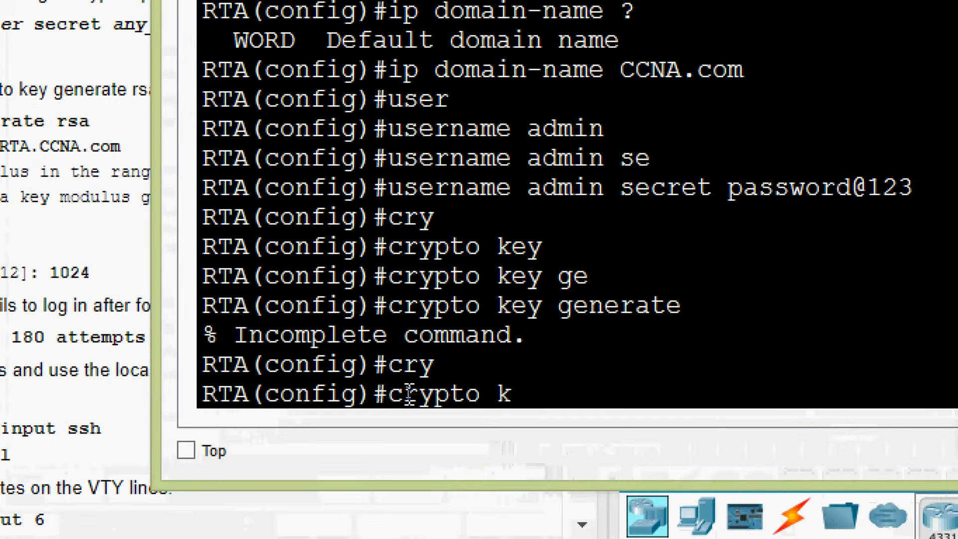
key(Tab)
text(ge)
key(Tab)
text(rs)
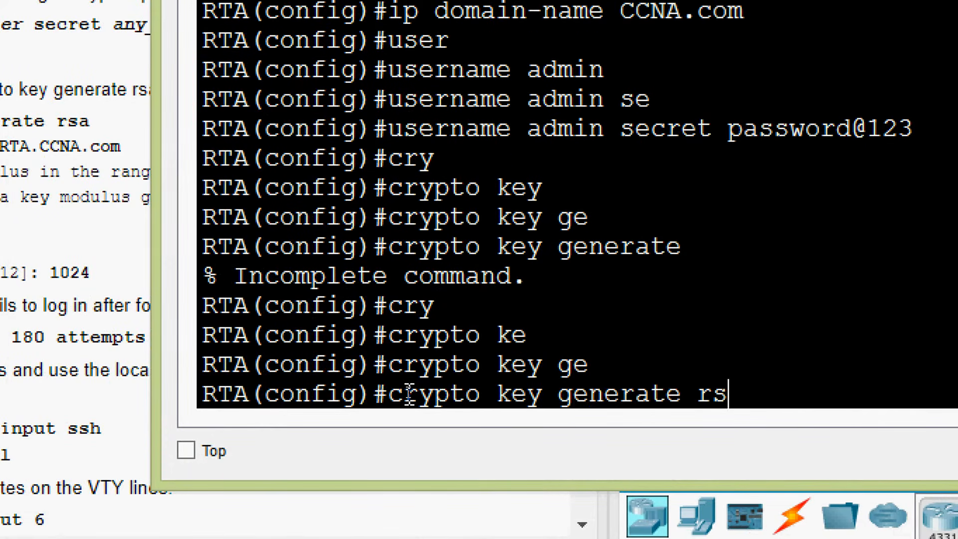
key(Tab)
key(Return)
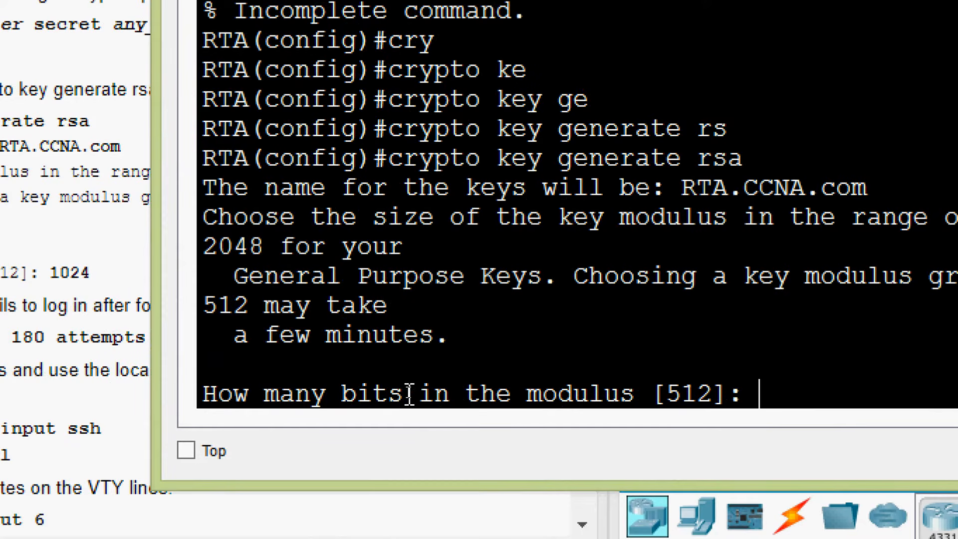
- Set the RSA key modulus to 1024 bits and generate the keys
text(1024)
key(Return)
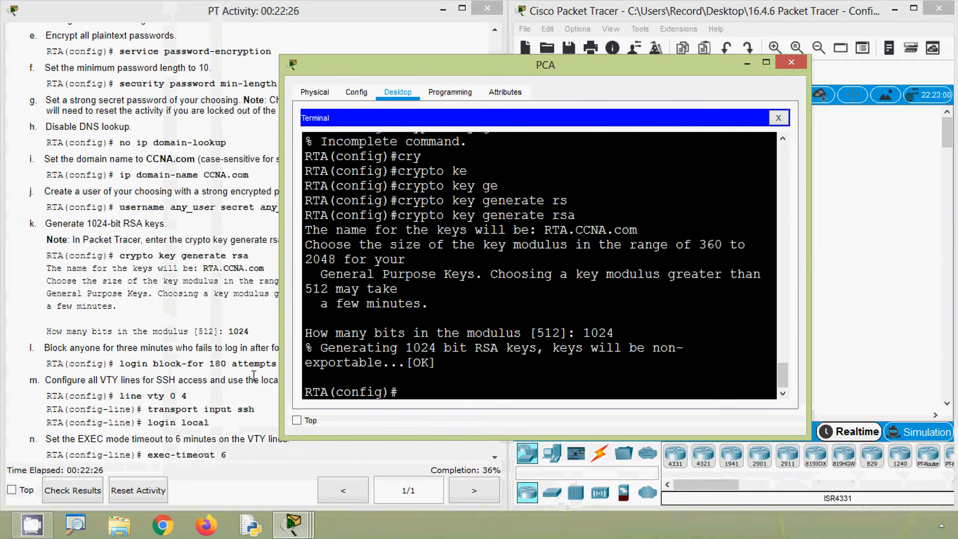
- Block logins on RTA for 180 seconds after 4 failed attempts within 120 seconds with login block-for
key(alt+Tab)
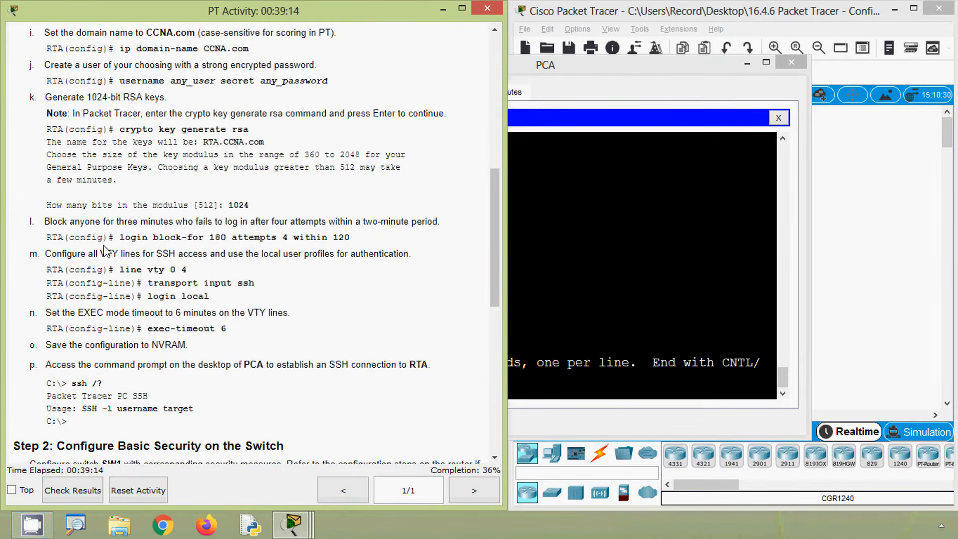
click(609, 329)
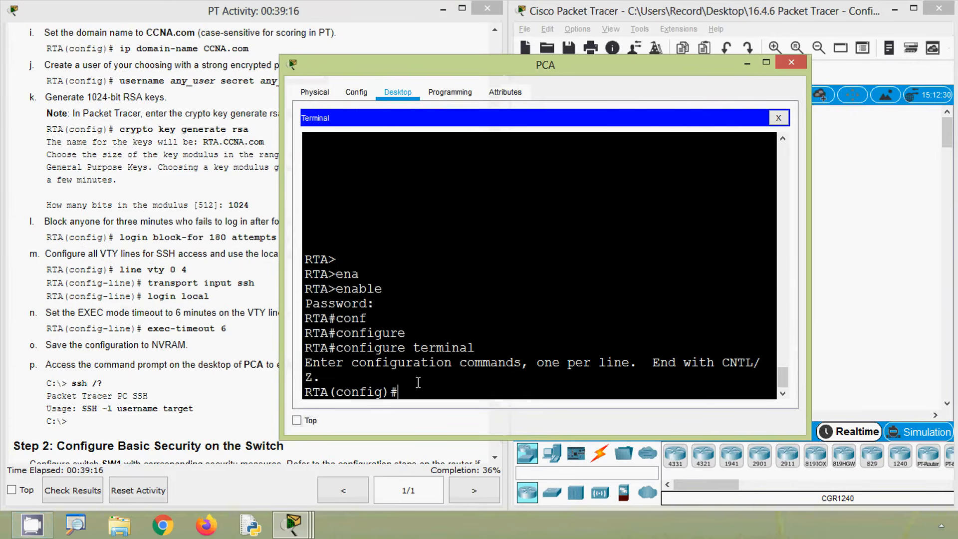
text(login)
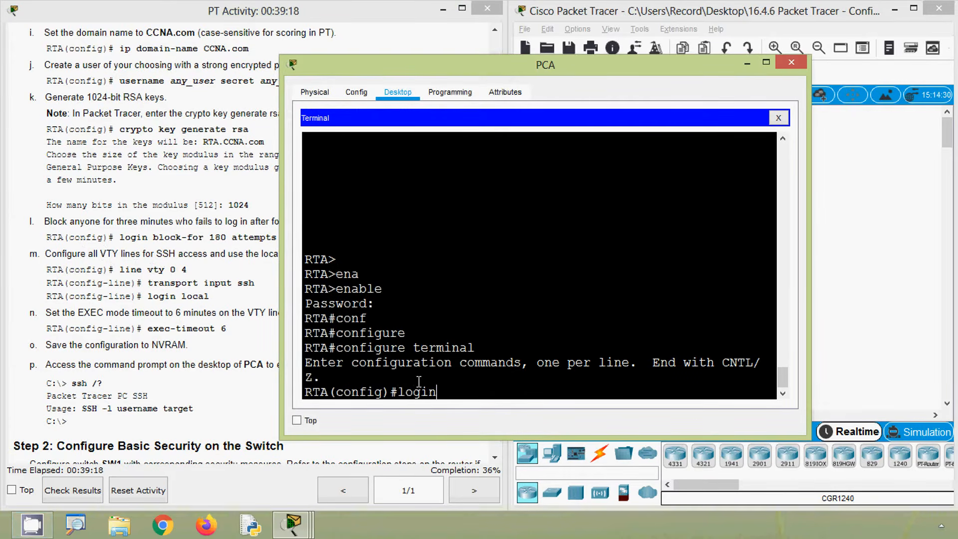
text( bloc)
key(Tab)
text(18)
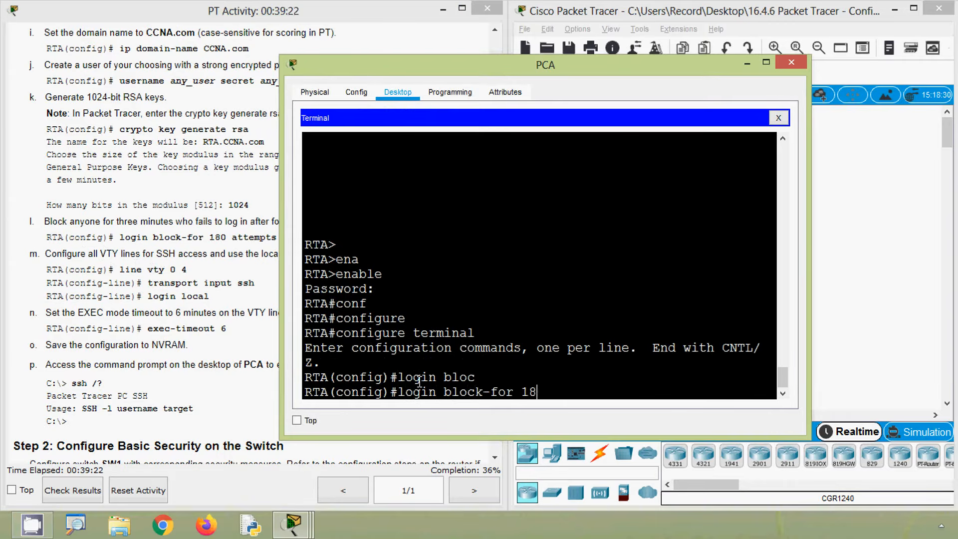
text(0 at)
key(Tab)
drag(439, 60, 559, 56)
text(4)
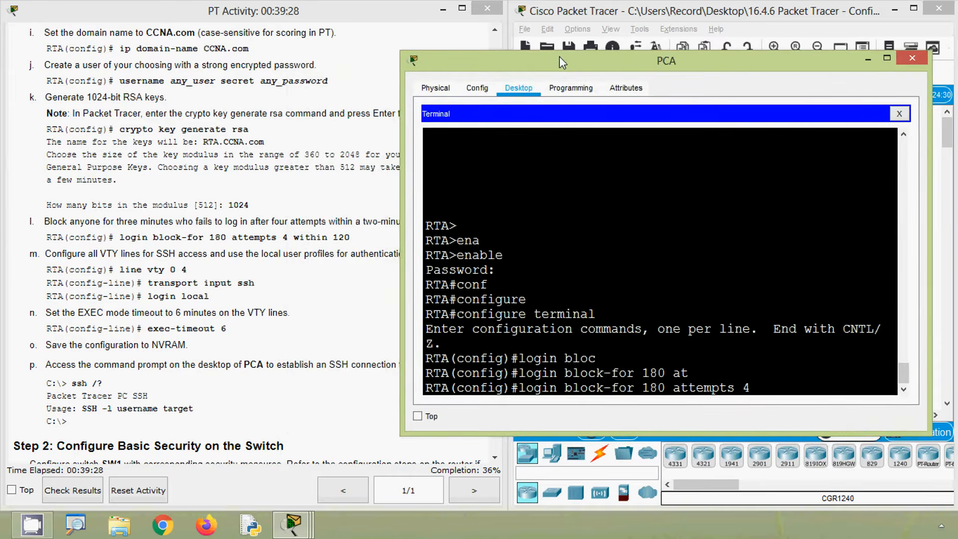
text( wit)
key(Tab)
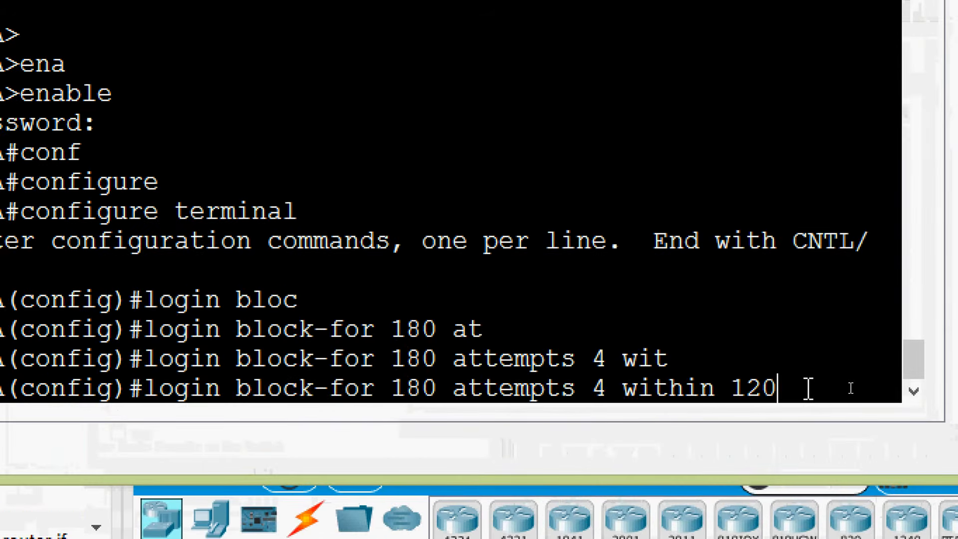
key(Return)
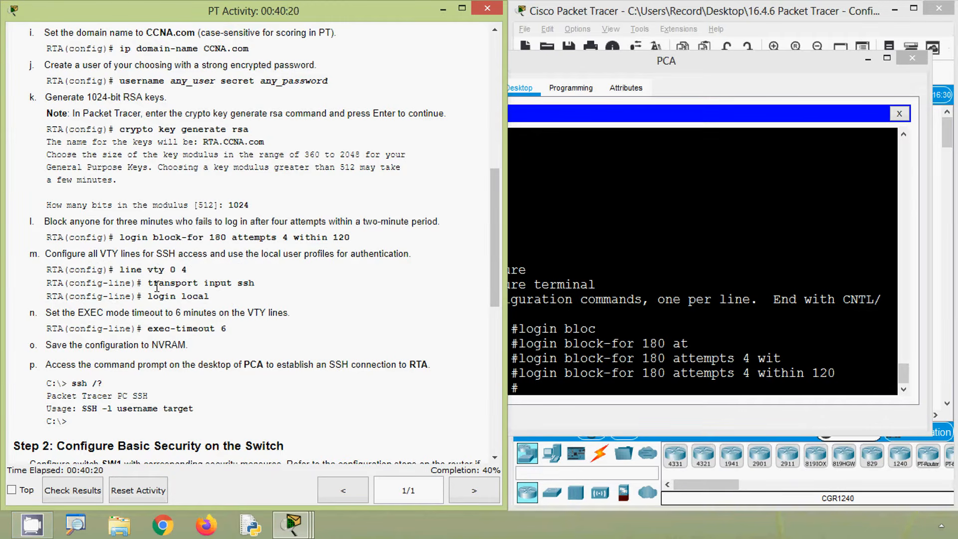
- Check the VTY range in the instructions and enter line configuration on RTA for line vty 0 4
drag(170, 272, 188, 272)
click(548, 357)
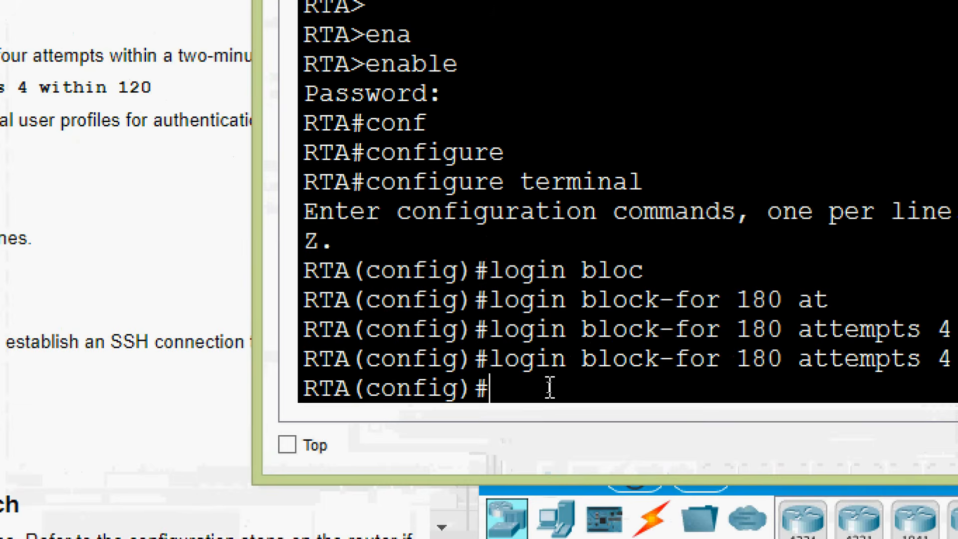
text(line)
key(Tab)
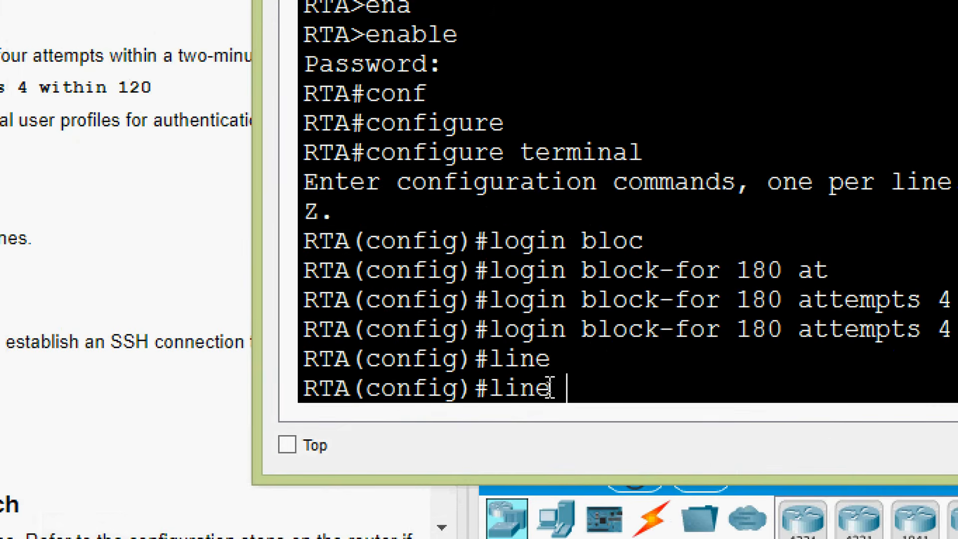
text(vt)
key(Tab)
text(0 4)
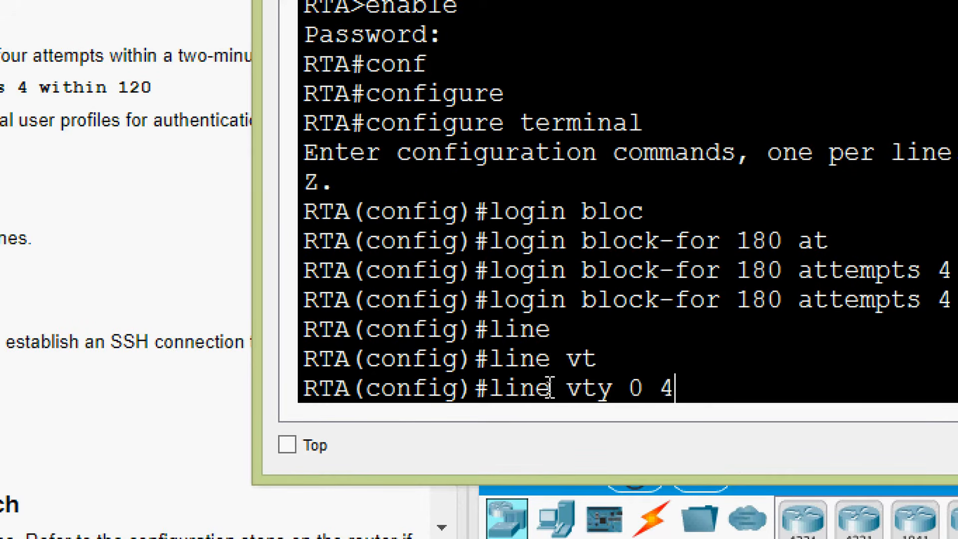
key(Return)
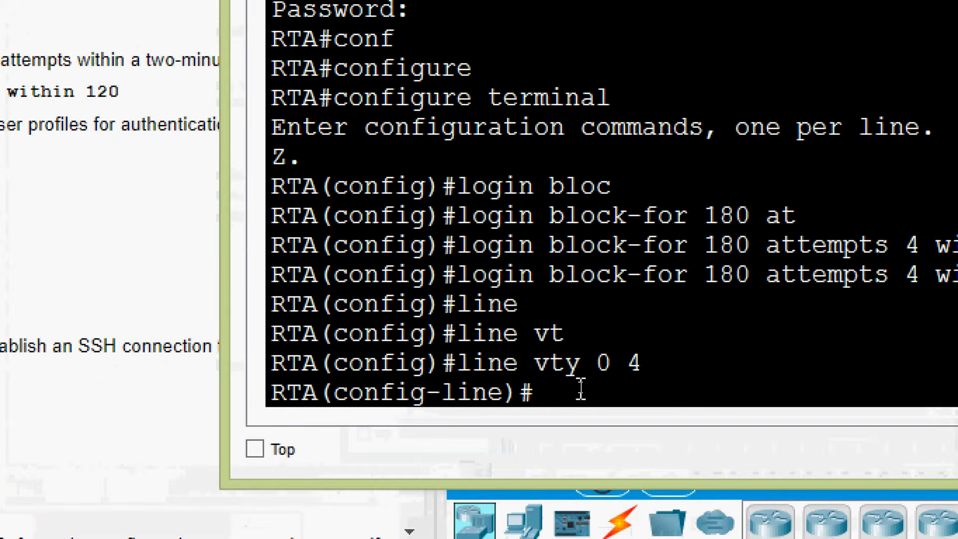
- Restrict the VTY lines to SSH access with transport input ssh, consulting the command help for the protocol options
text(tran)
key(Tab)
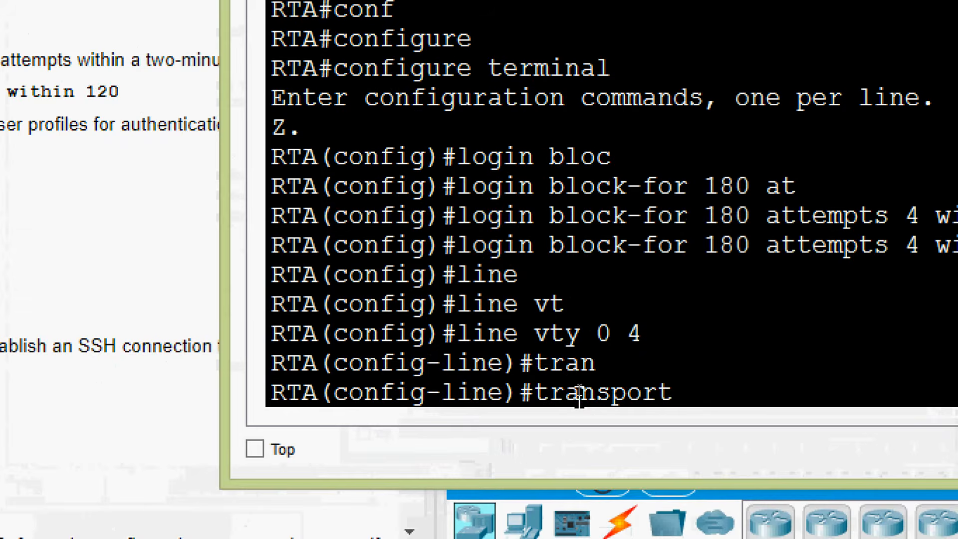
text(in)
key(Tab)
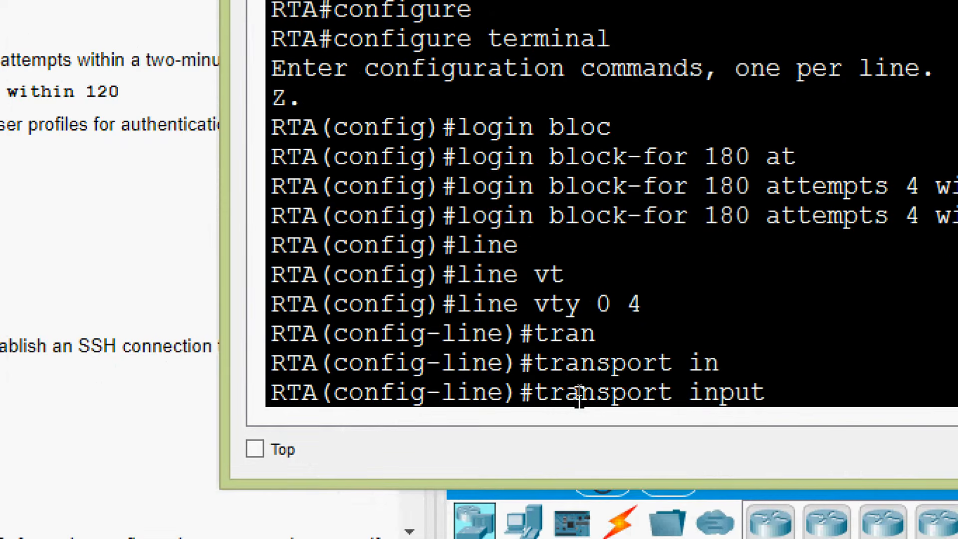
text(?)
text(ss)
key(Tab)
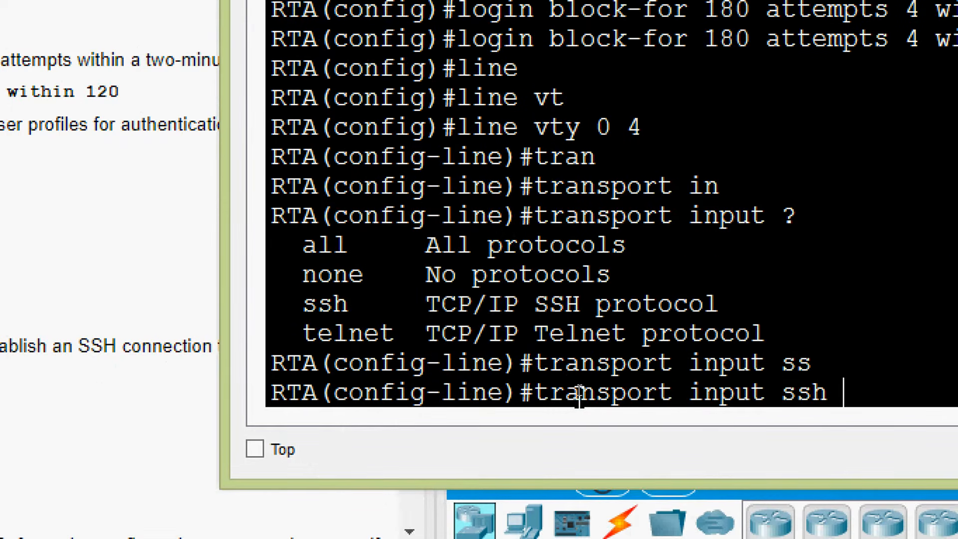
key(Return)
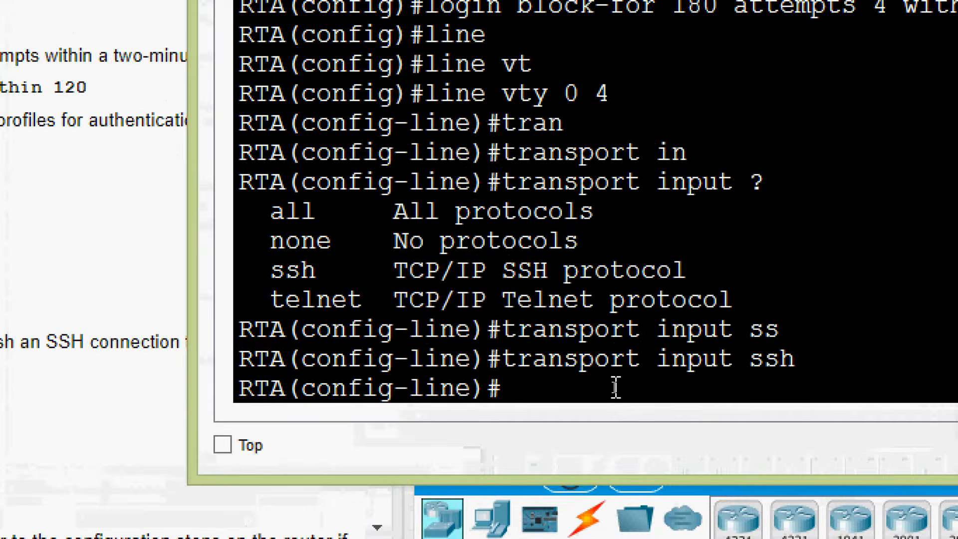
- Make the VTY lines authenticate against the local user profiles with login local
text(login)
key(Return)
key(Up)
text(lo)
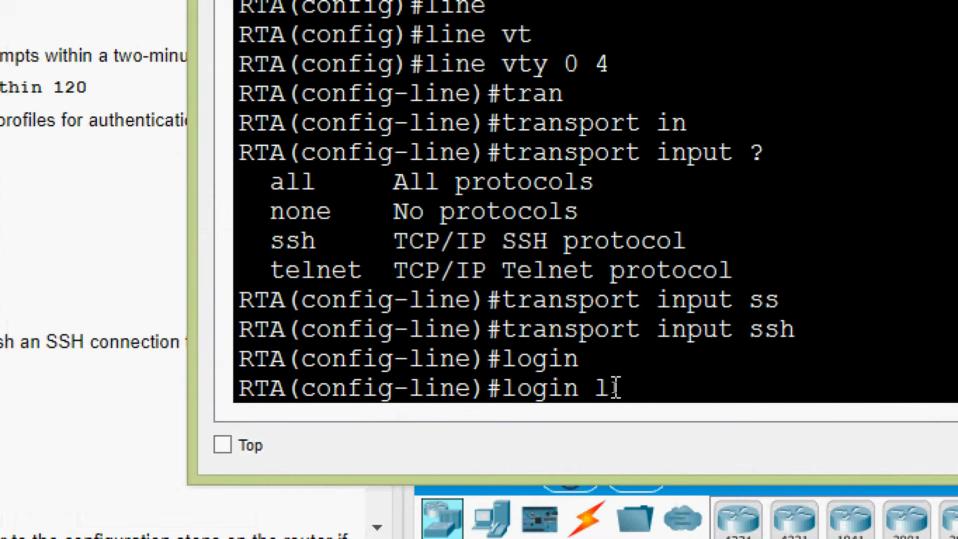
text(c)
key(Return)
key(Up)
key(Tab)
key(Return)
key(Return)
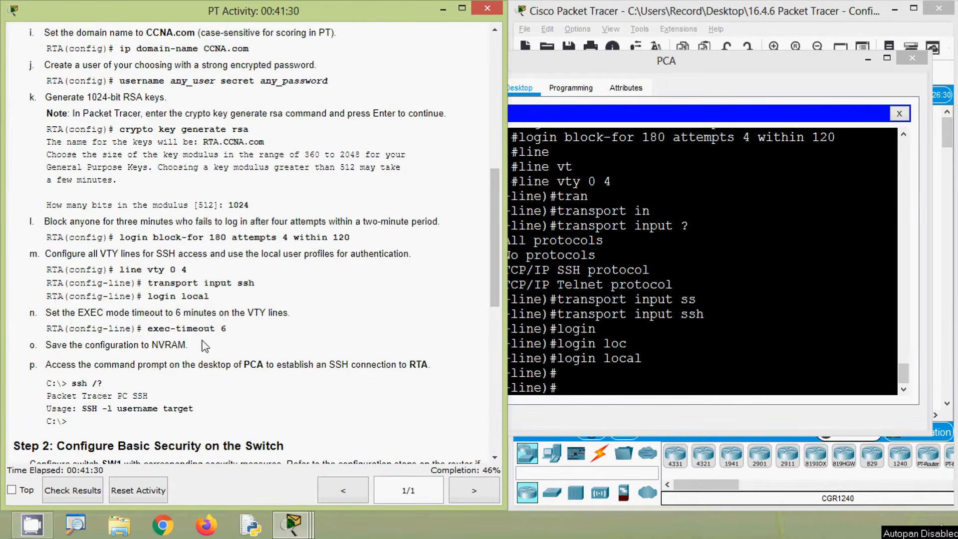
- Set the EXEC mode timeout on the VTY lines to 6 minutes with exec-timeout, consulting the argument help
click(553, 386)
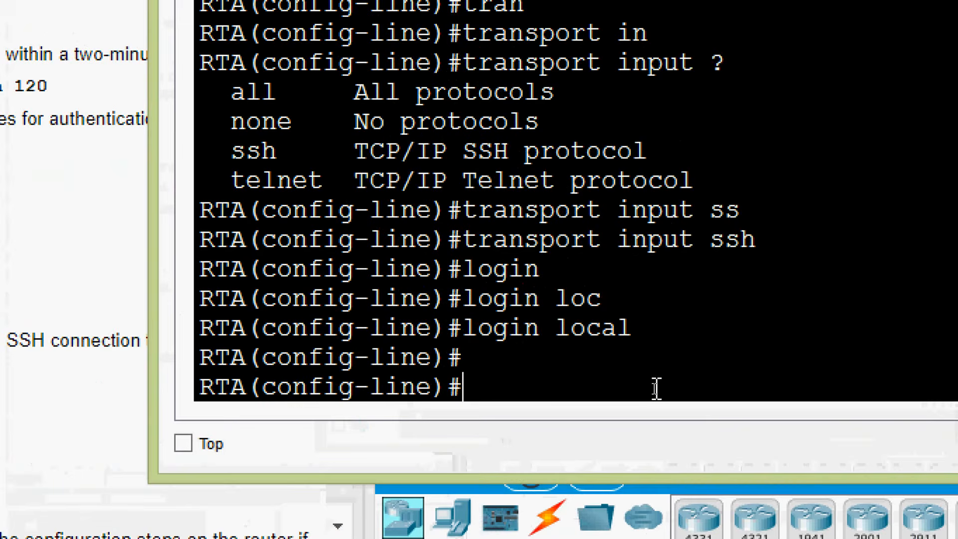
text(exe)
key(Tab)
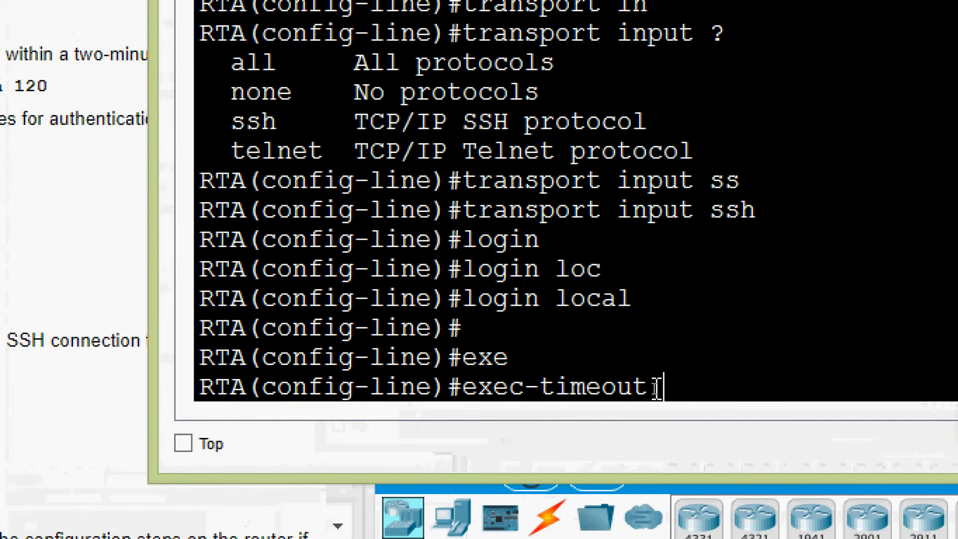
text(?)
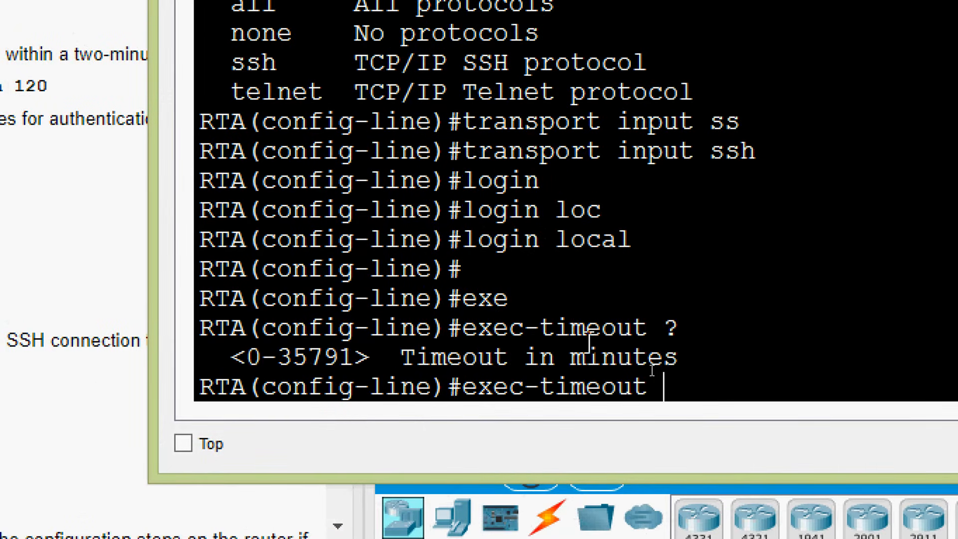
text(6)
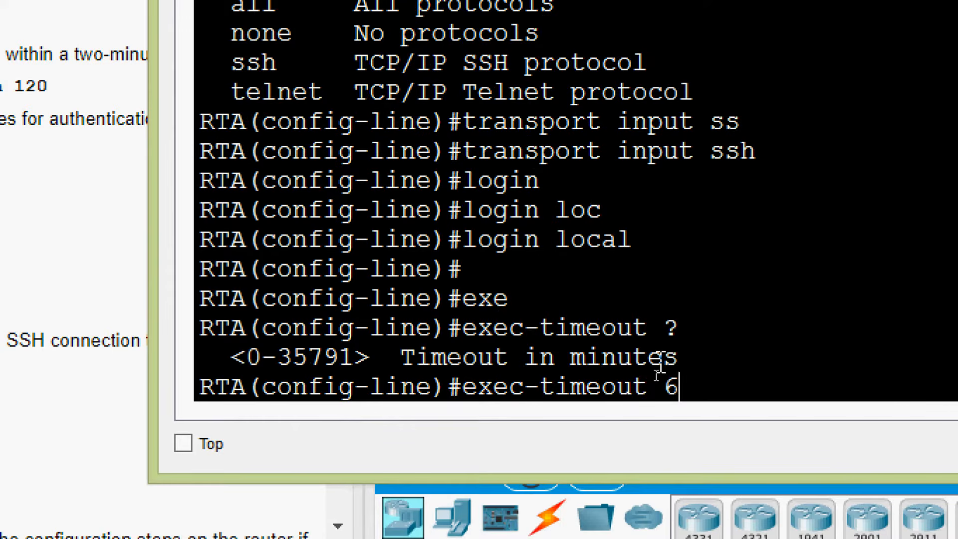
key(Return)
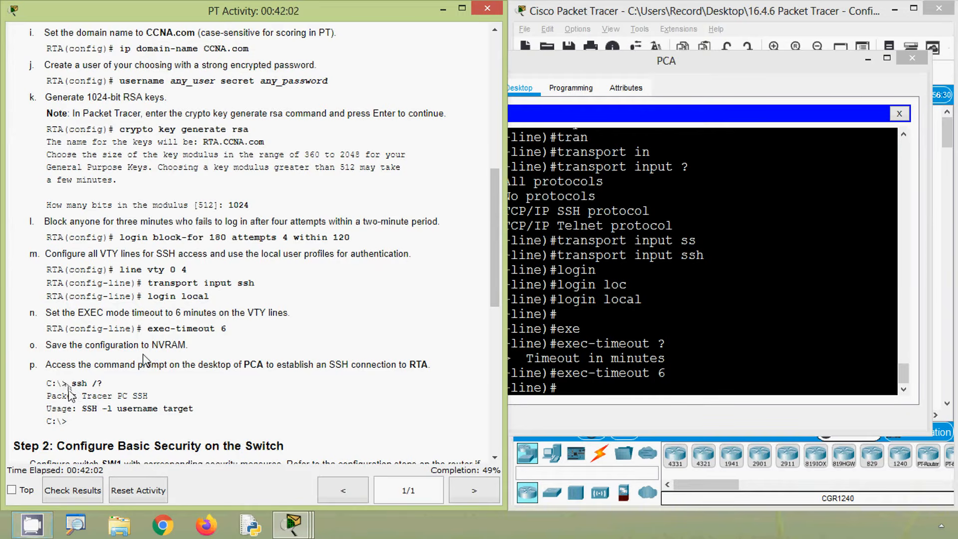
- Leave configuration mode and save RTA's running-config to startup-config, accepting the default destination filename
click(585, 389)
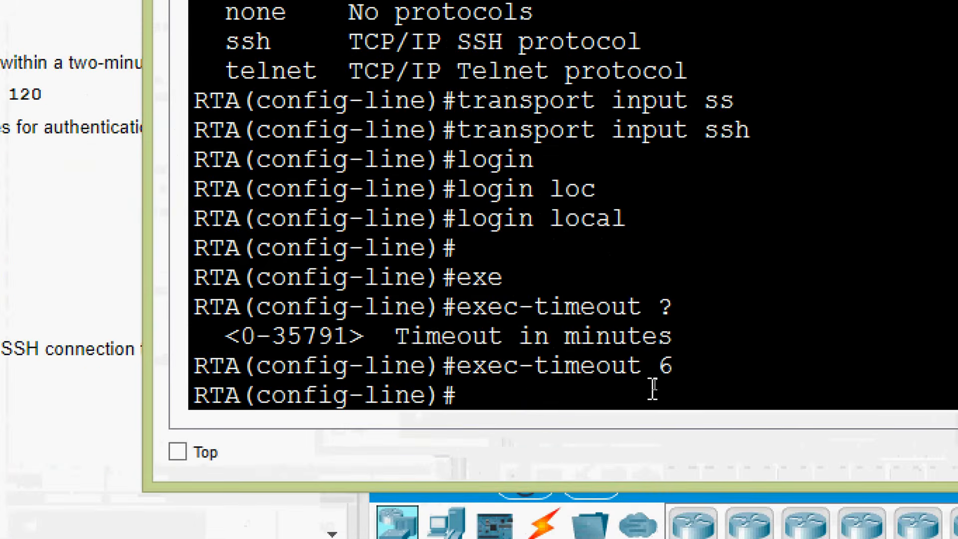
key(ctrl+z)
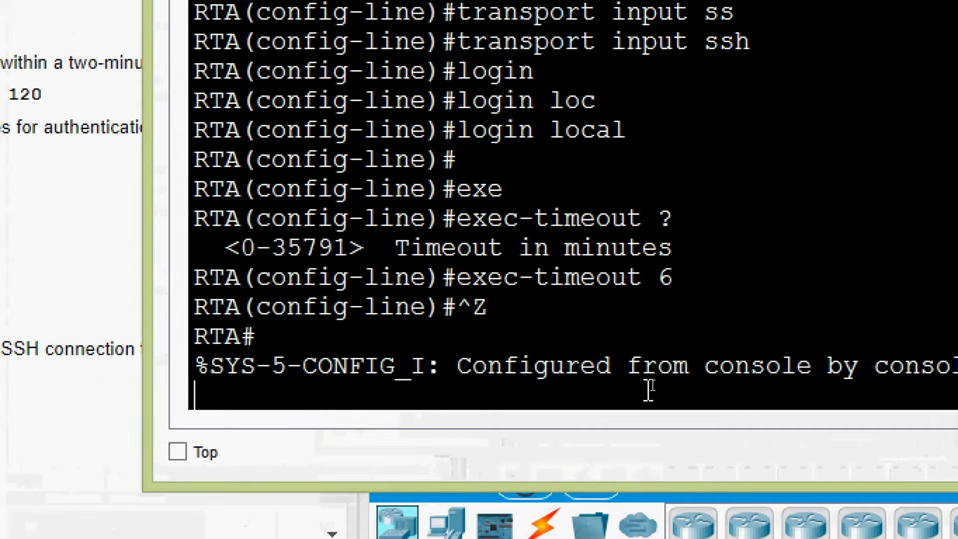
key(Return)
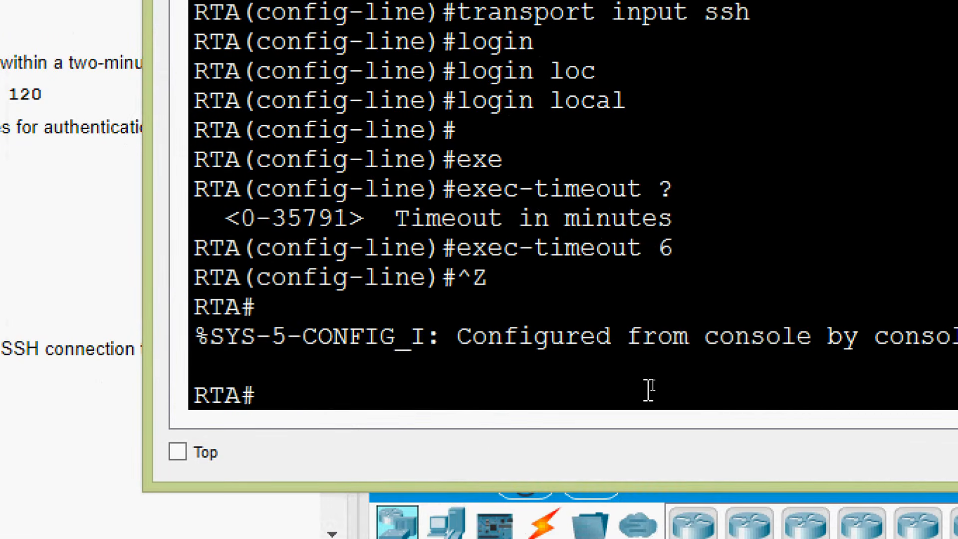
text(cop)
key(Tab)
text(r)
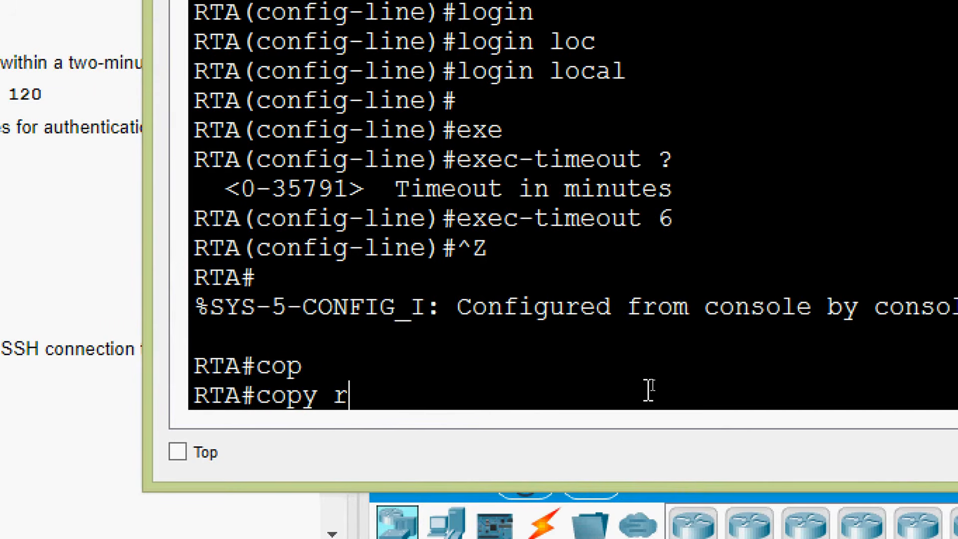
key(Tab)
text(st)
key(Tab)
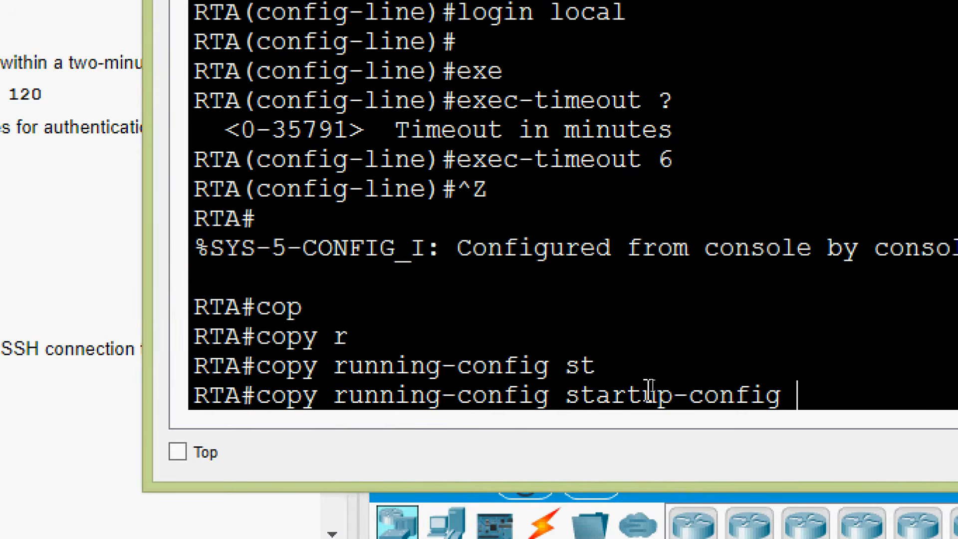
key(Return)
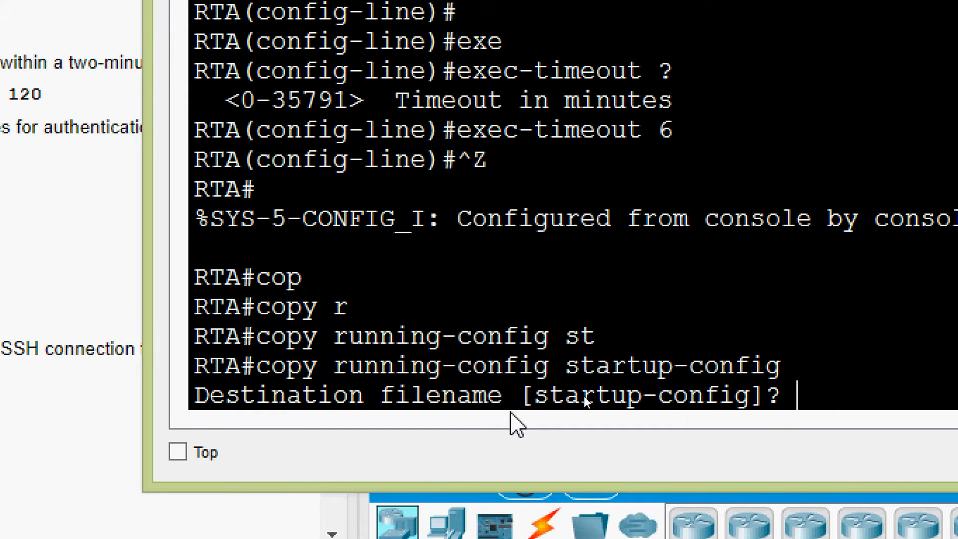
key(Return)
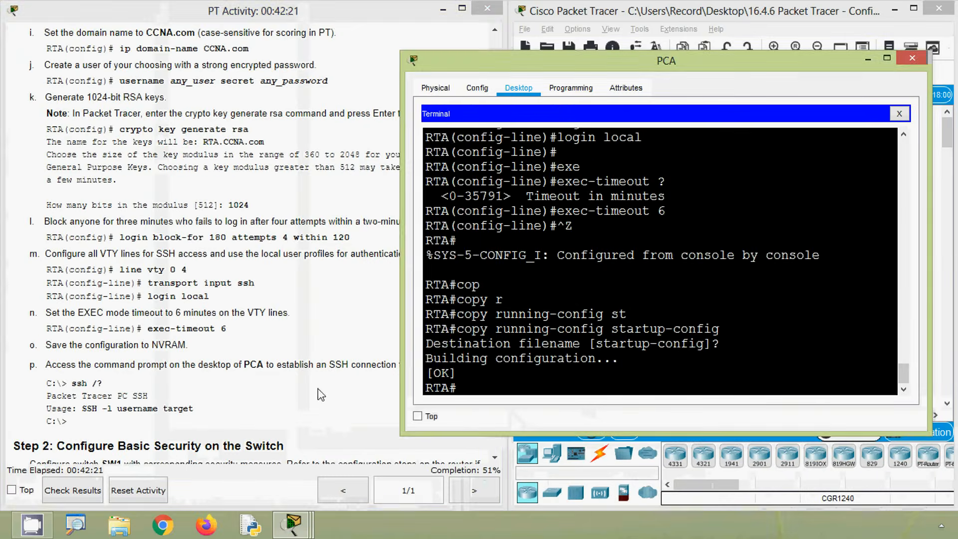
- Check the SSH usage syntax in the instructions and close the terminal session on PCA
click(250, 370)
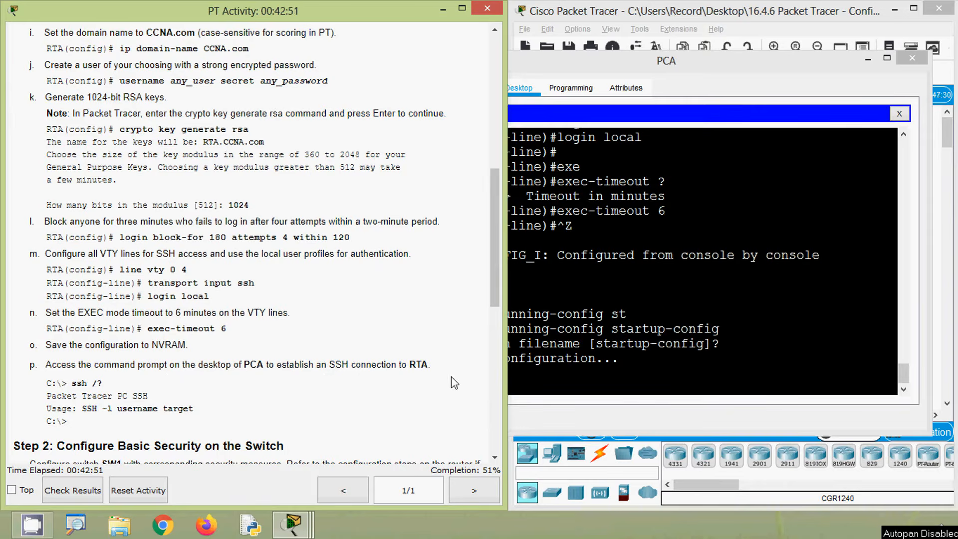
scroll(89, 402, down, 3)
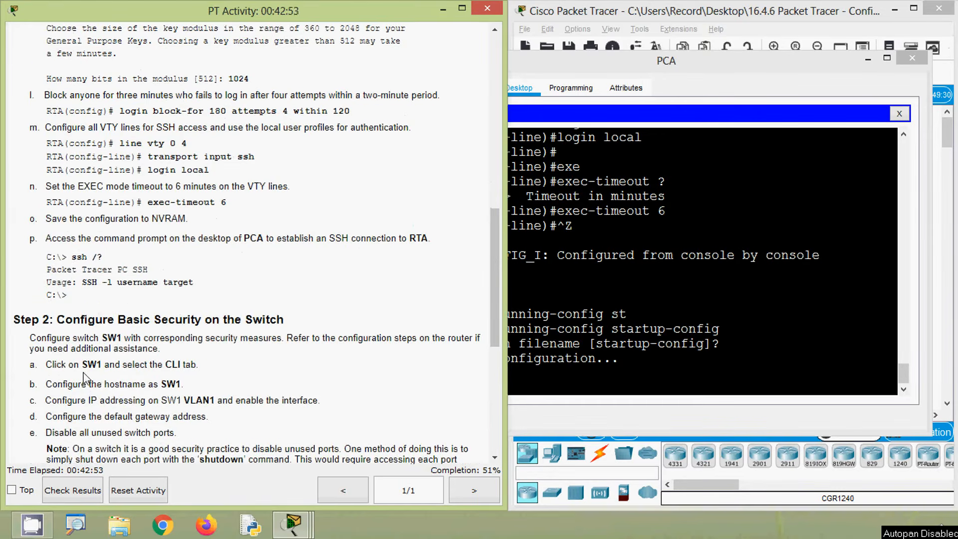
drag(72, 257, 196, 283)
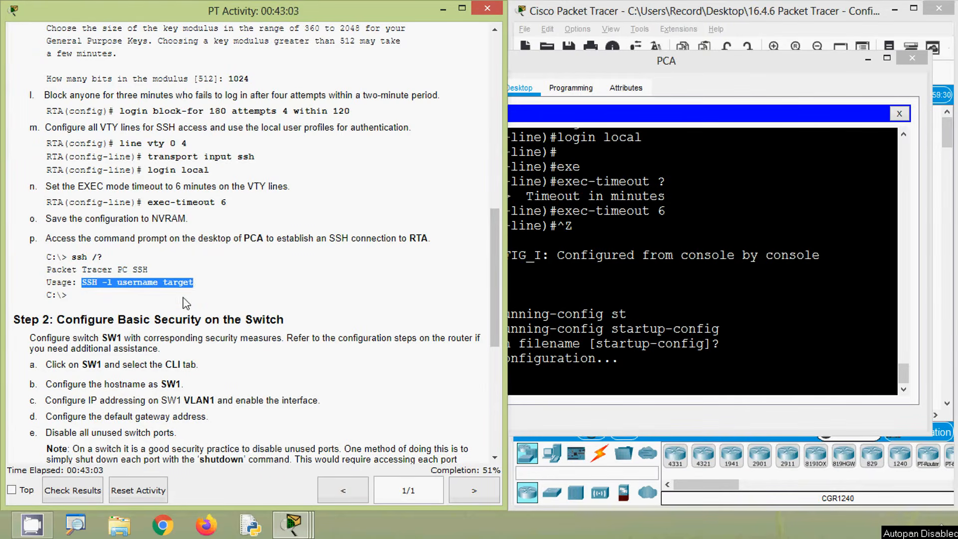
click(186, 302)
click(683, 317)
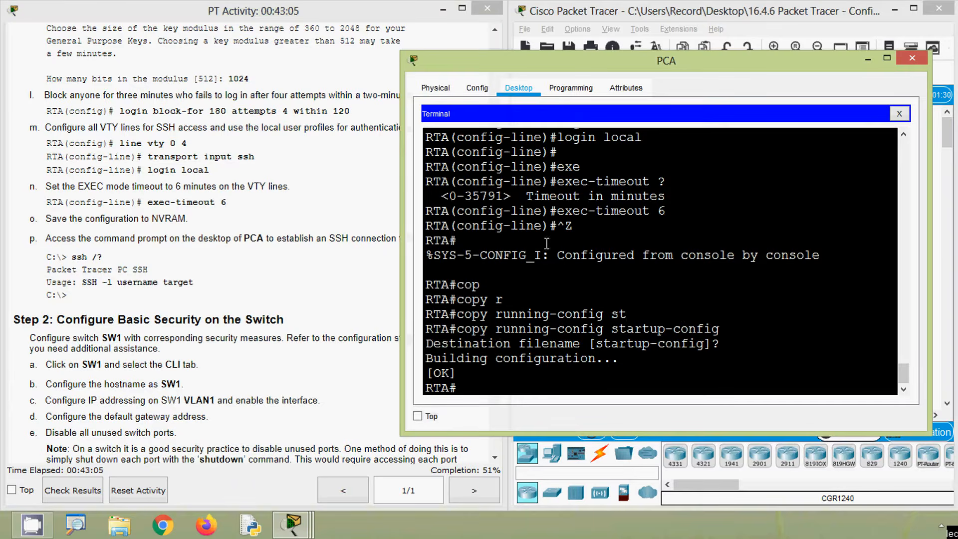
click(899, 114)
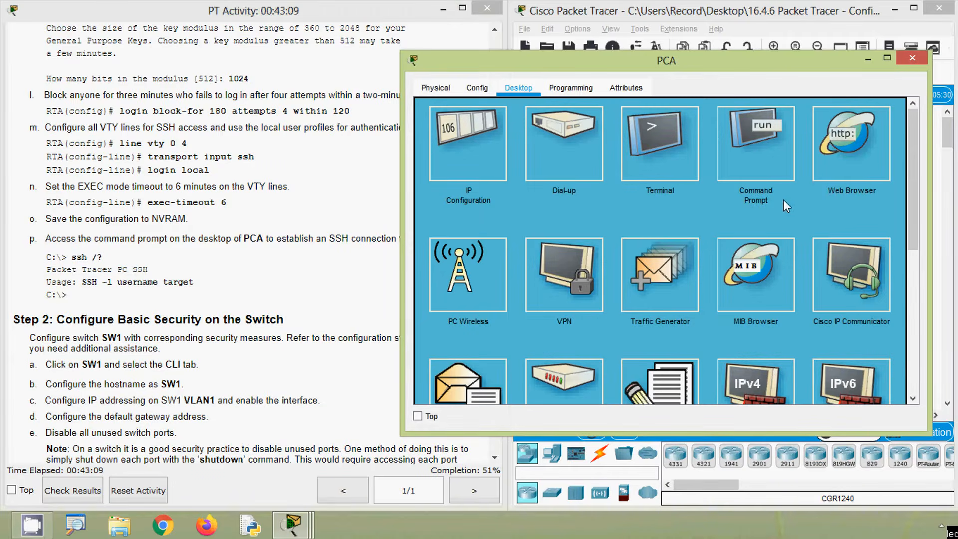
- Open the command prompt on PCA and display the SSH usage help with ssh /?
click(773, 167)
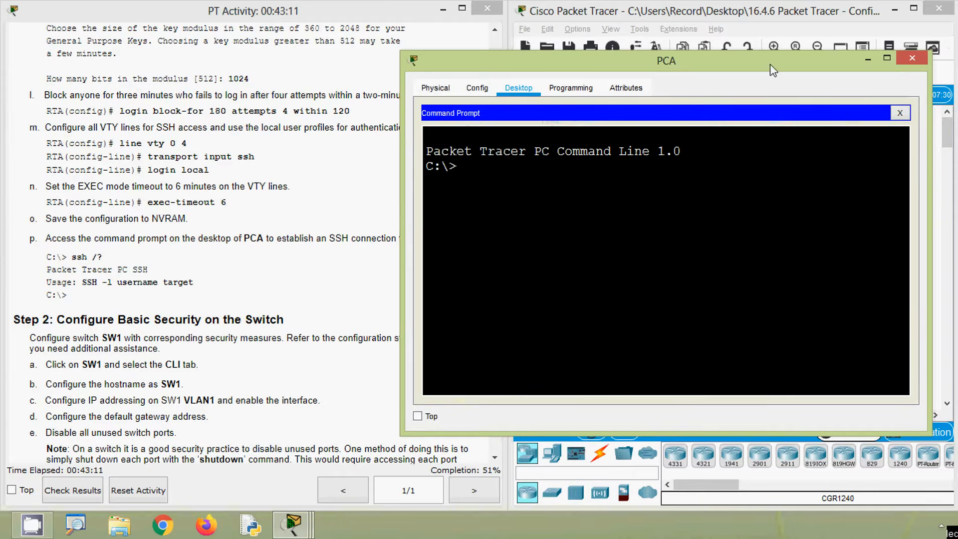
drag(771, 64, 790, 98)
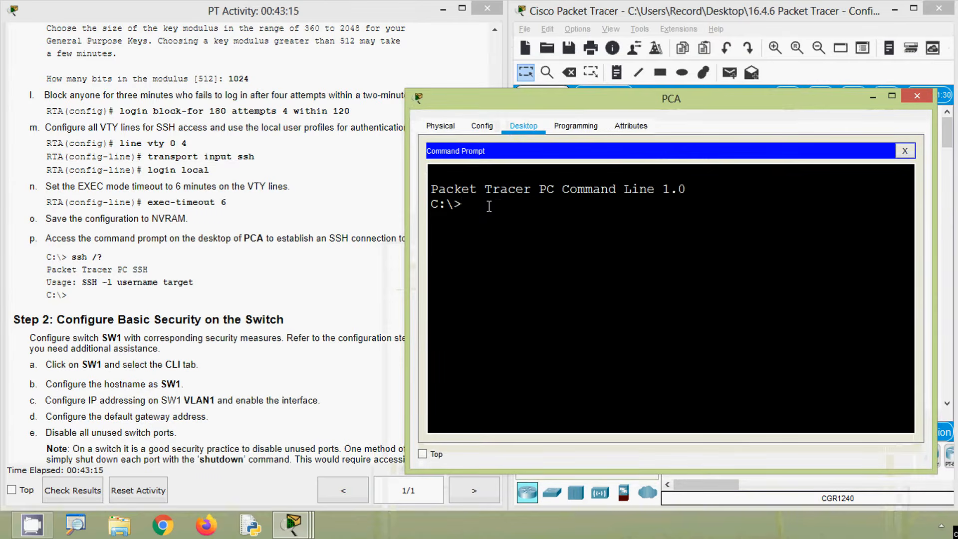
text(ssh /)
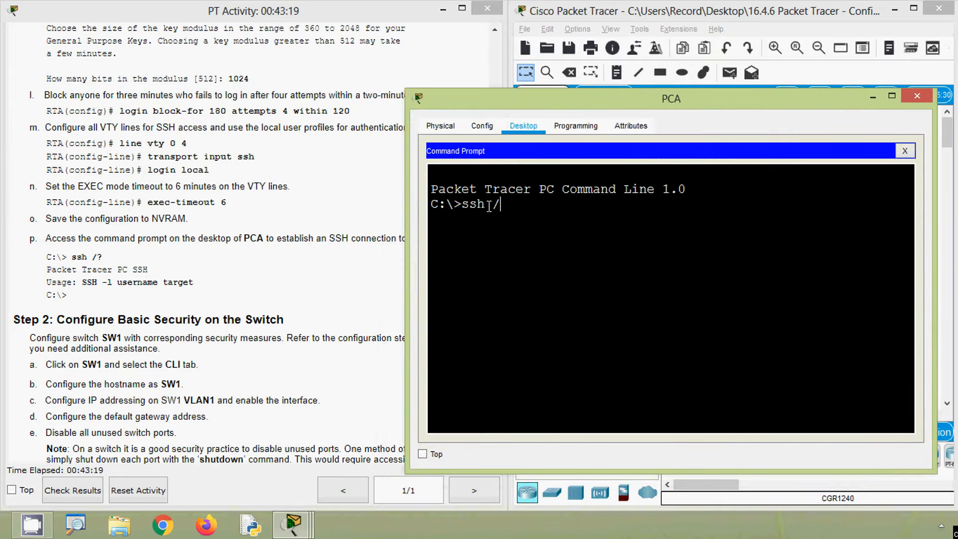
text(?)
key(Return)
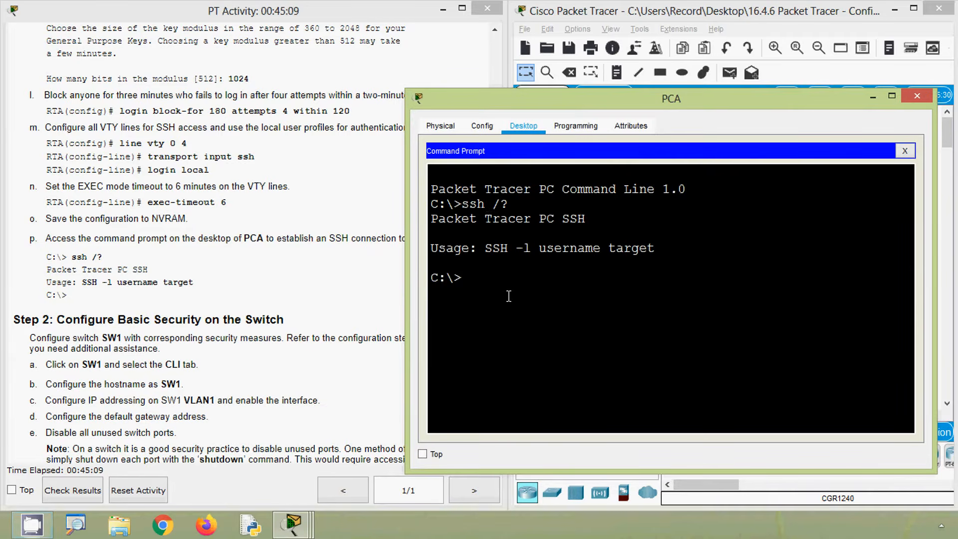
drag(485, 249, 648, 249)
click(538, 285)
- Copy RTA's G0/0 address 172.16.1.1 from the Addressing Table and return to PCA's command prompt
click(342, 289)
drag(498, 290, 498, 117)
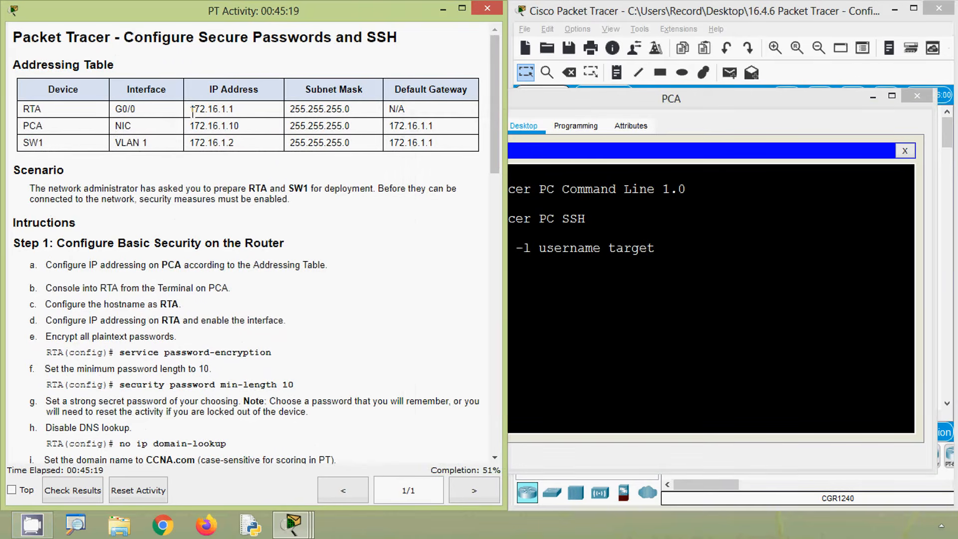
drag(191, 108, 234, 108)
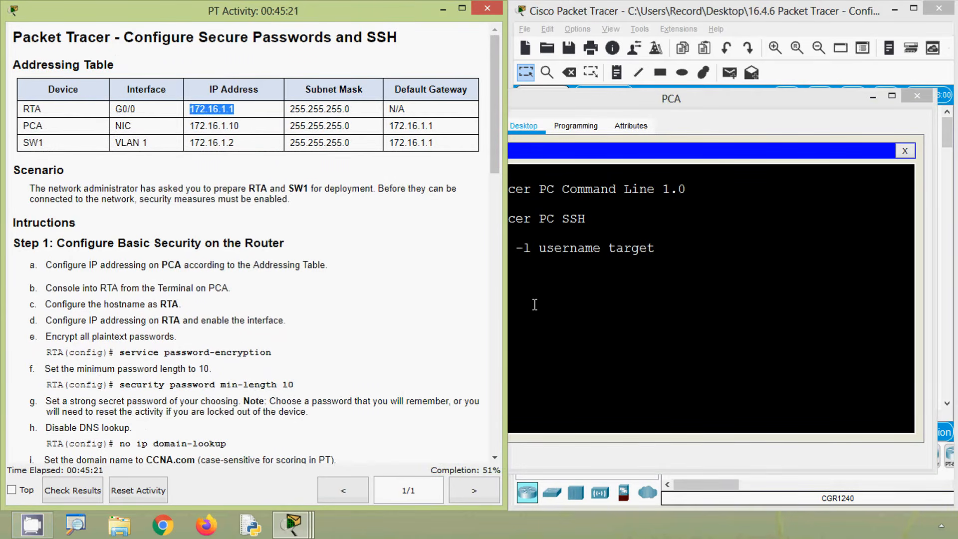
click(556, 308)
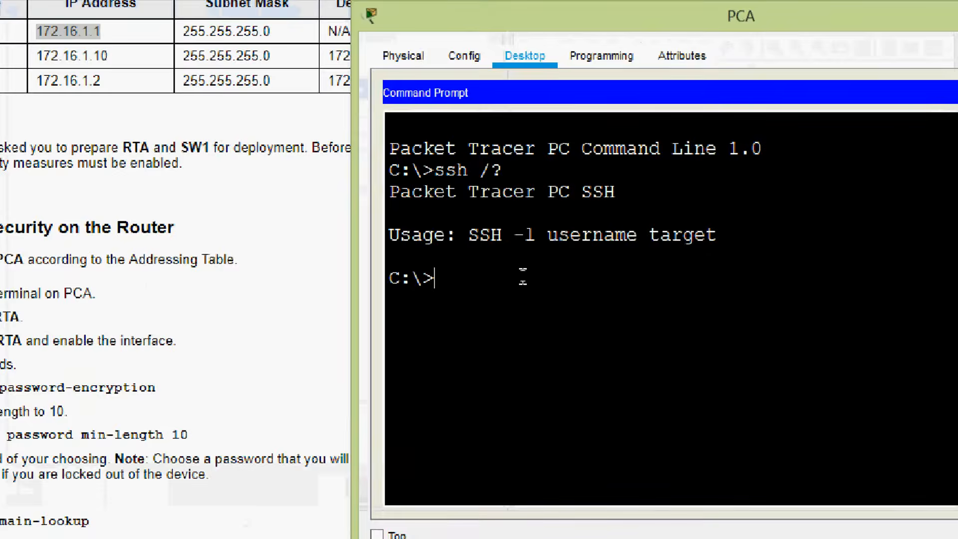
- Log in to RTA over SSH from PCA with ssh -l admin 172.16.1.1, entering the account password
text(ssh)
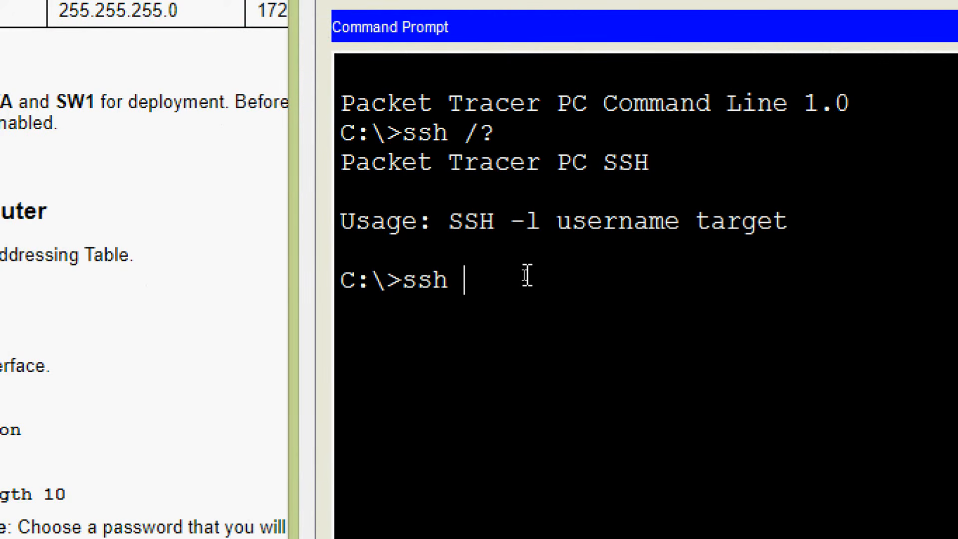
text( -l admin)
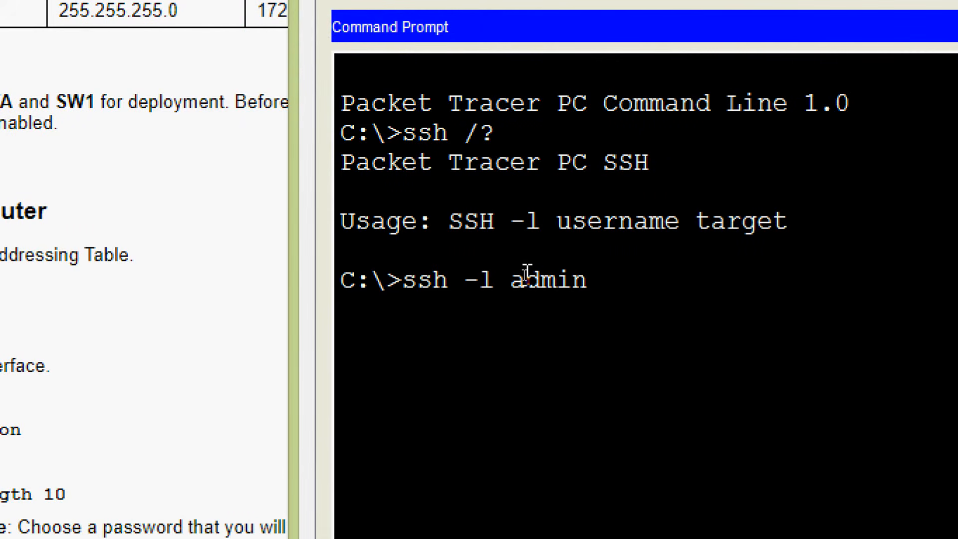
right_click(611, 279)
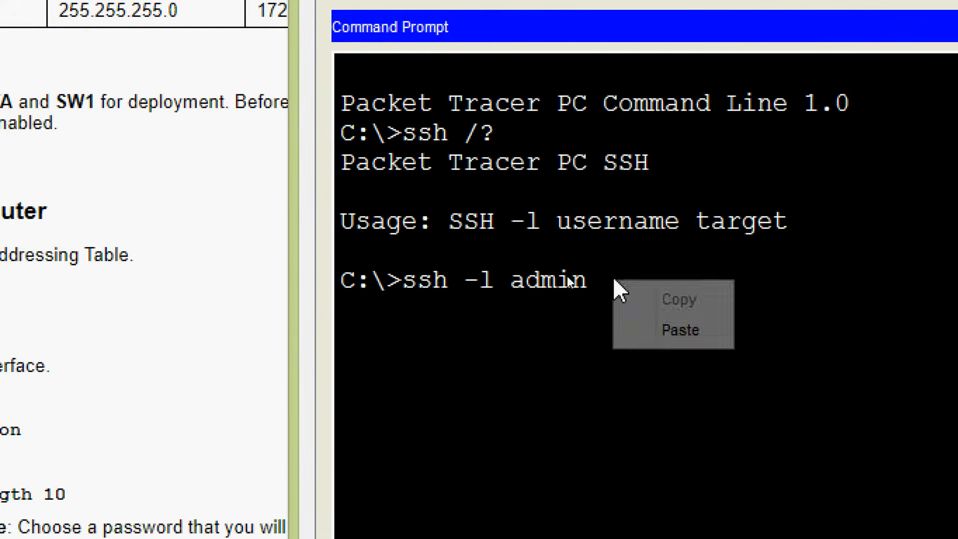
click(674, 330)
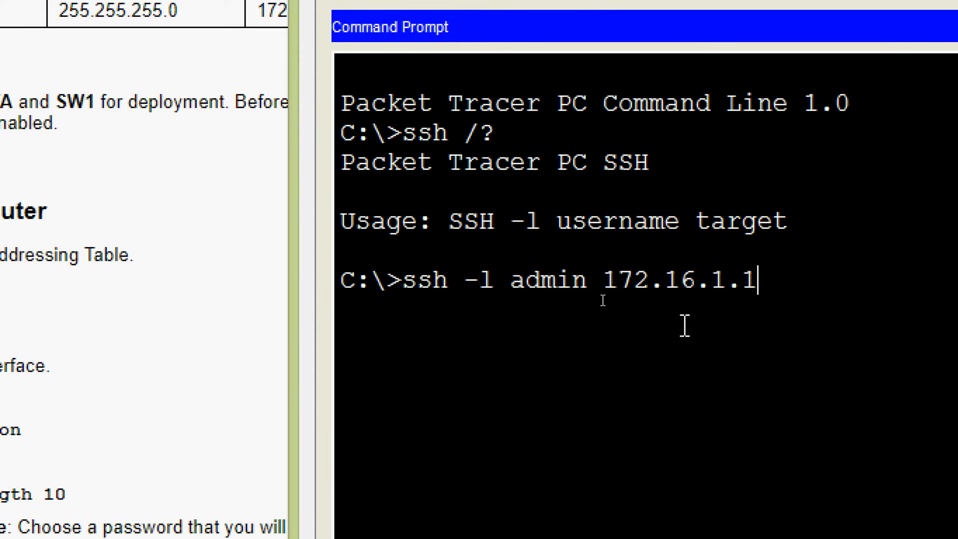
key(Return)
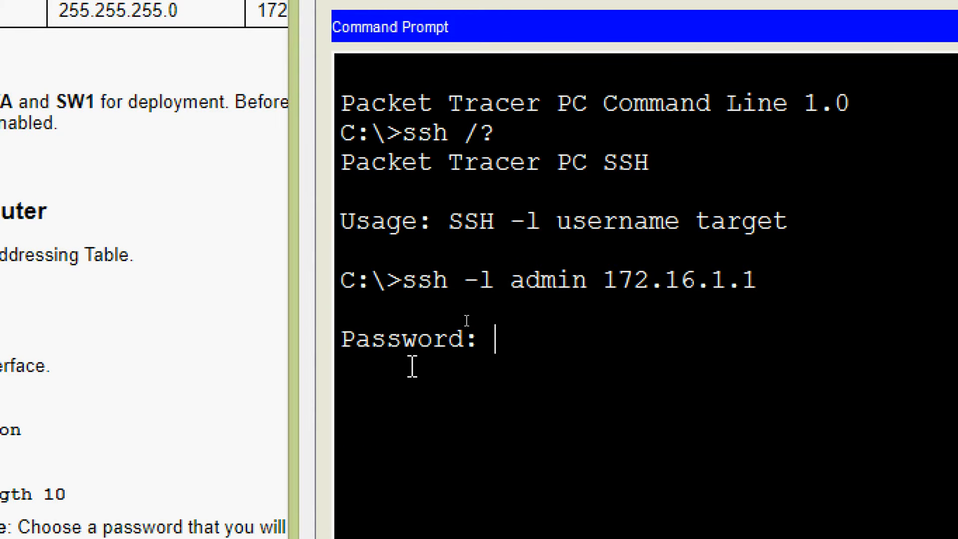
key(Return)
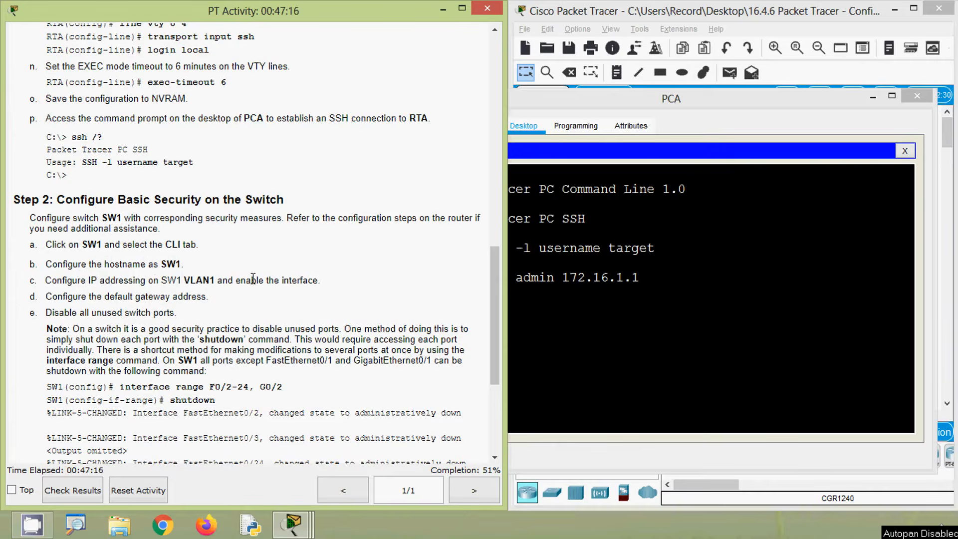
- End the SSH session to RTA with the exit command, returning to PCA's own prompt
click(554, 350)
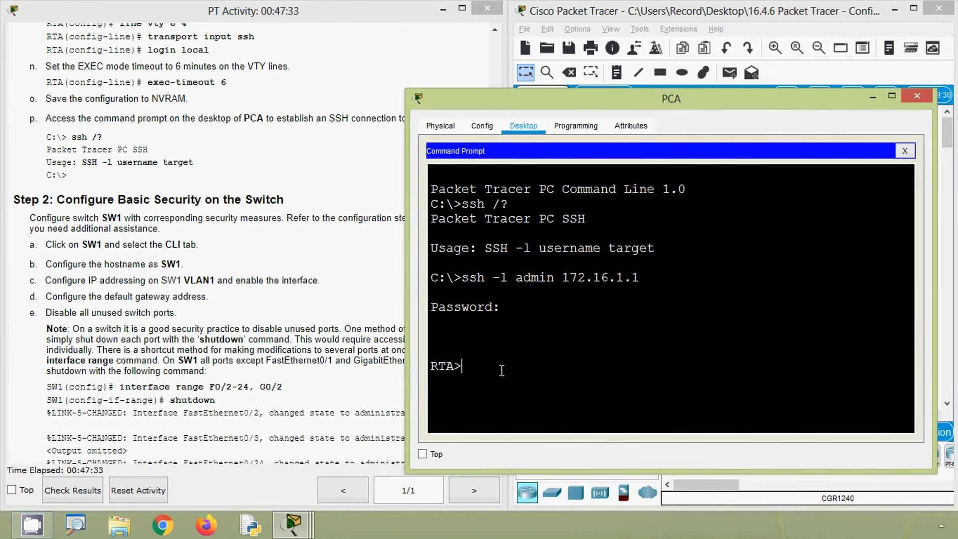
text(quit)
key(Return)
key(Return)
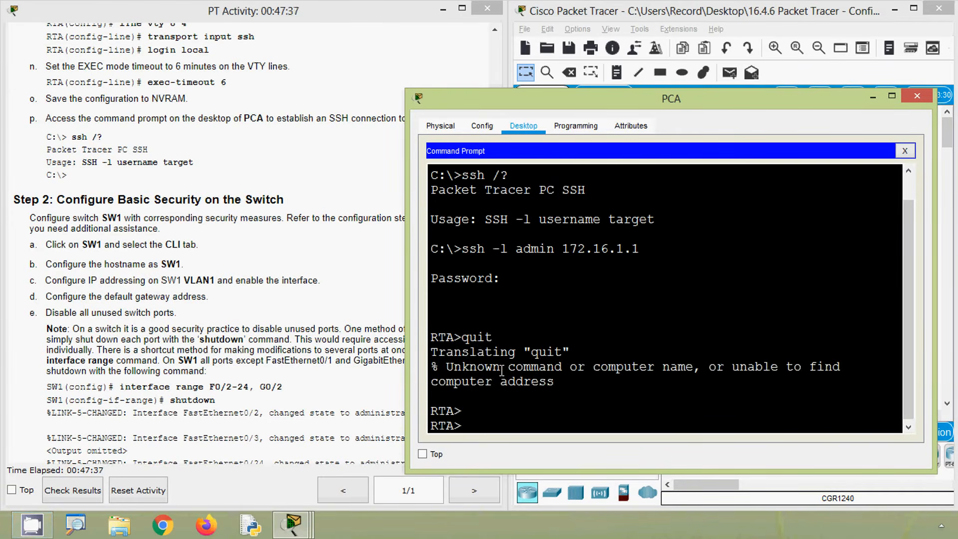
text(exit)
key(Return)
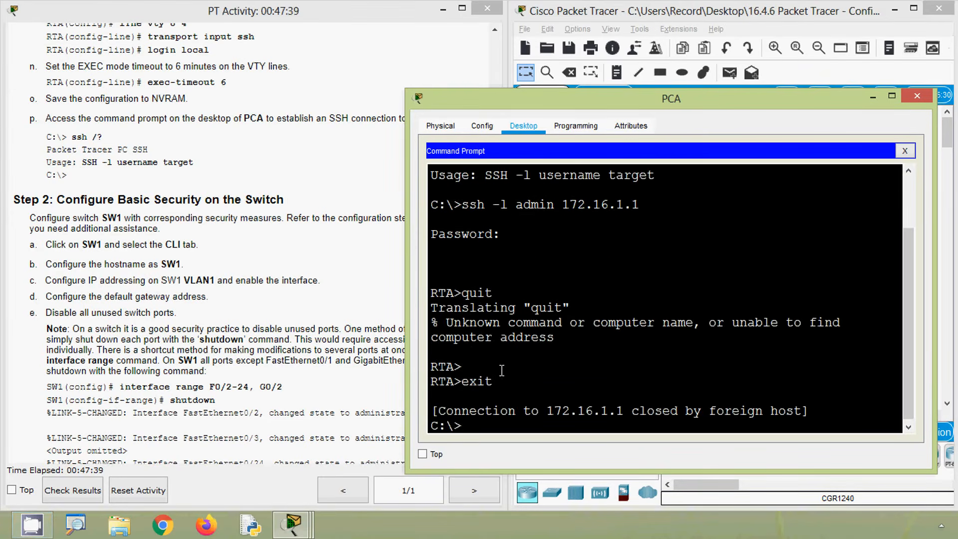
key(Return)
key(Return)
key(Return)
key(Return)
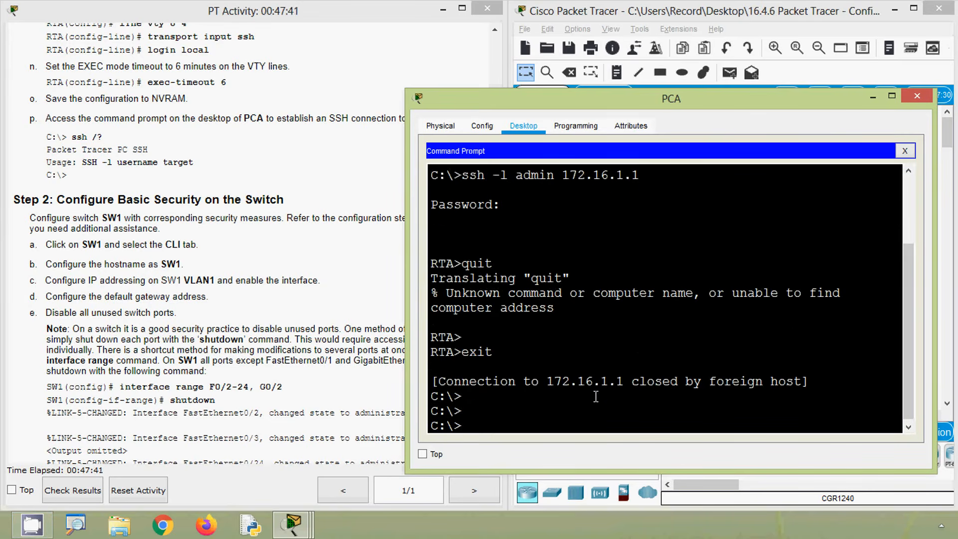
- Close PCA's command prompt and device window, and start a CLI session on switch SW1
click(905, 151)
click(917, 96)
click(745, 297)
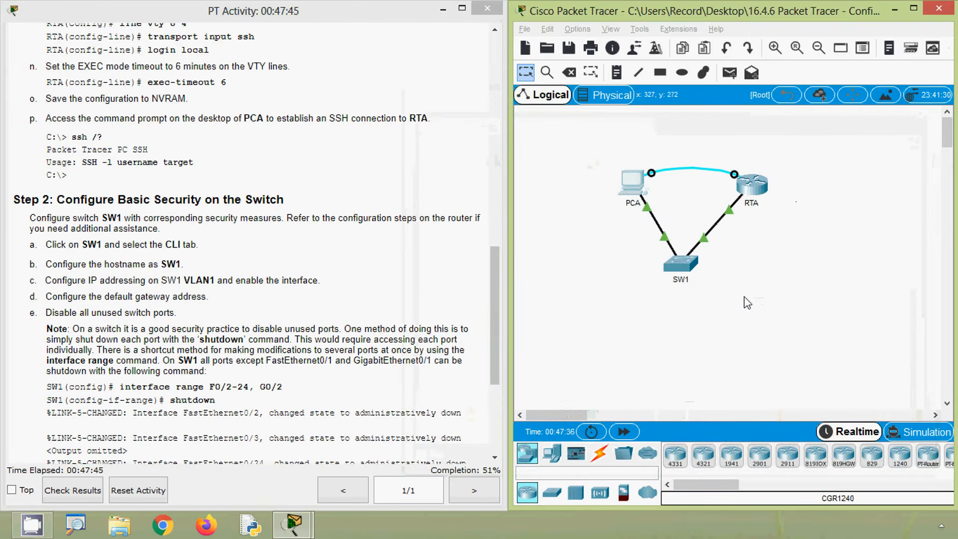
click(689, 267)
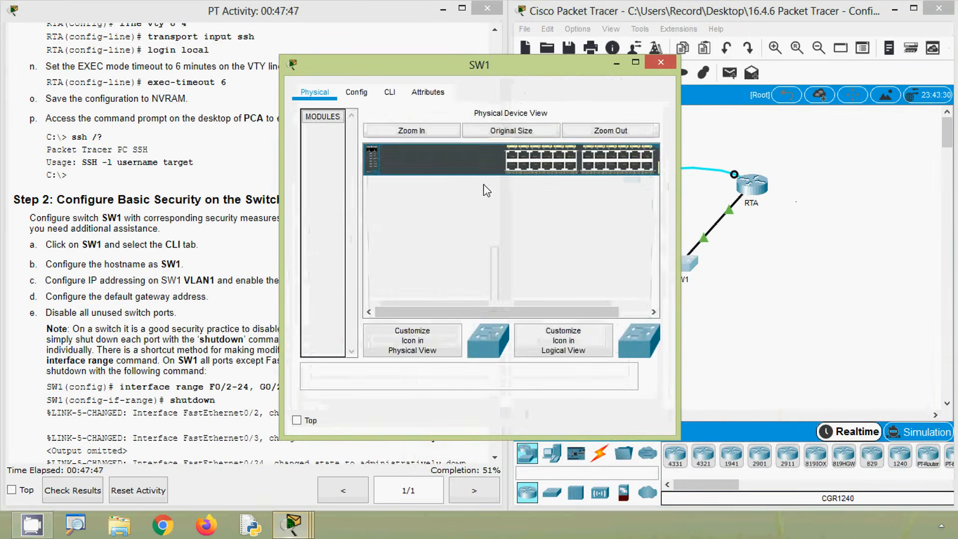
click(389, 93)
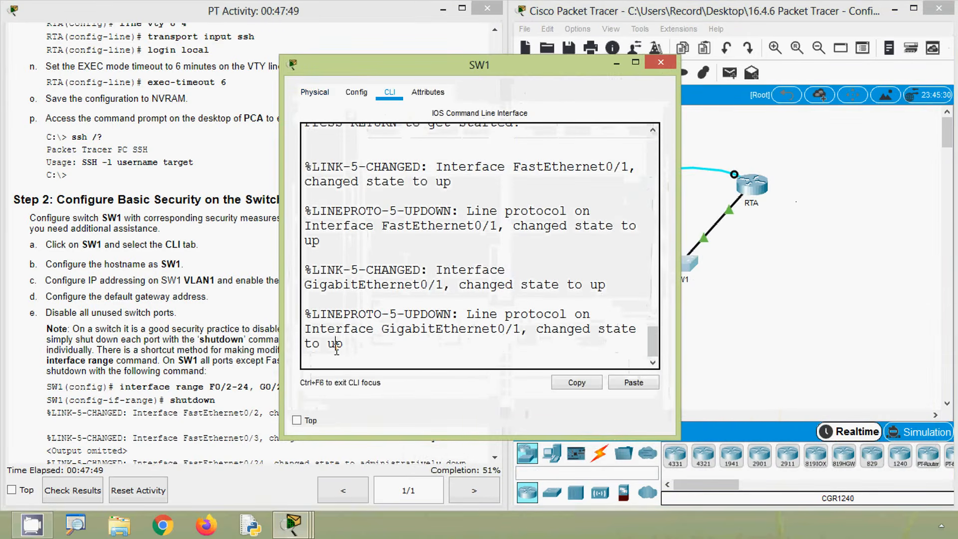
key(Return)
key(Return)
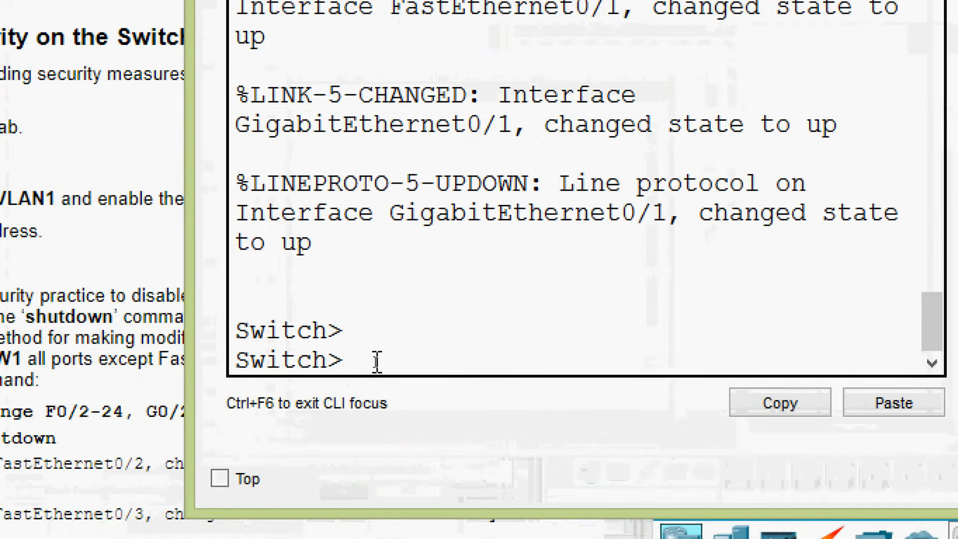
- Enter privileged EXEC mode and global configuration mode on the switch with enable and configure terminal
text(ena)
key(Tab)
key(Return)
text(conf)
key(Tab)
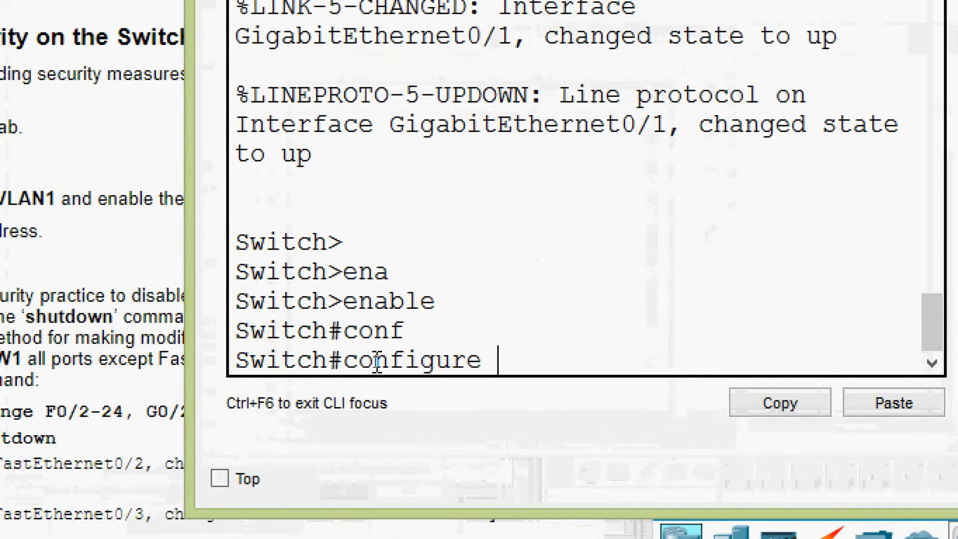
text(terminal)
key(Return)
- Set the switch's hostname to SW1
text(host)
key(Tab)
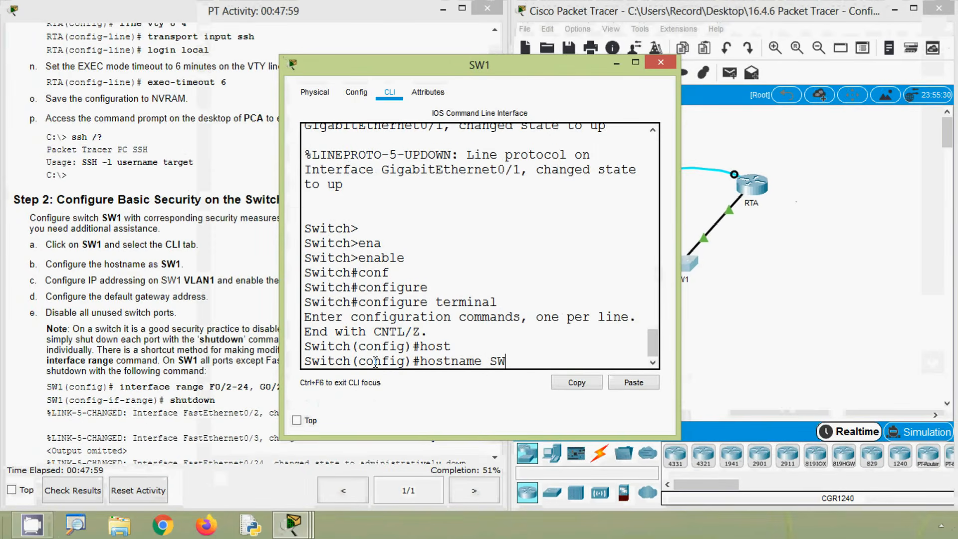
text(SW1)
key(Return)
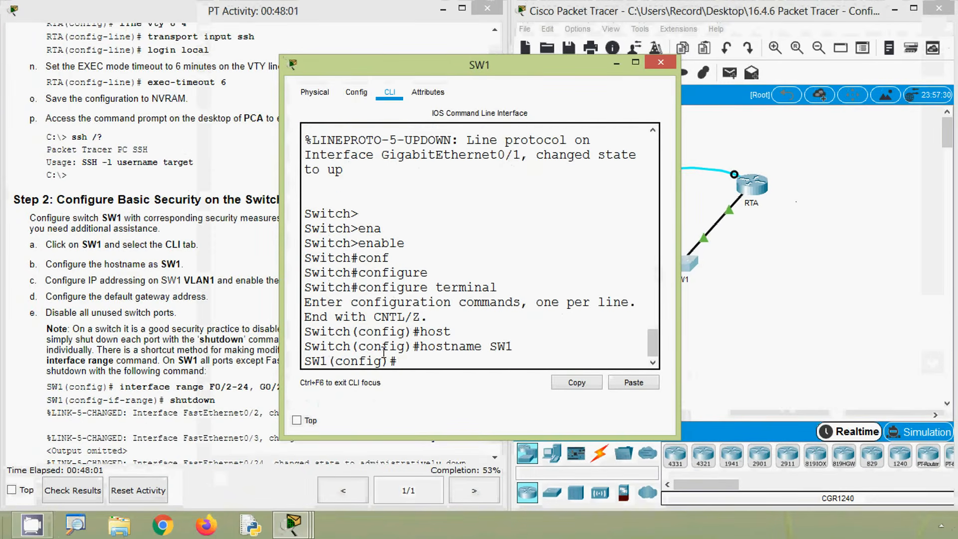
key(Return)
key(Return)
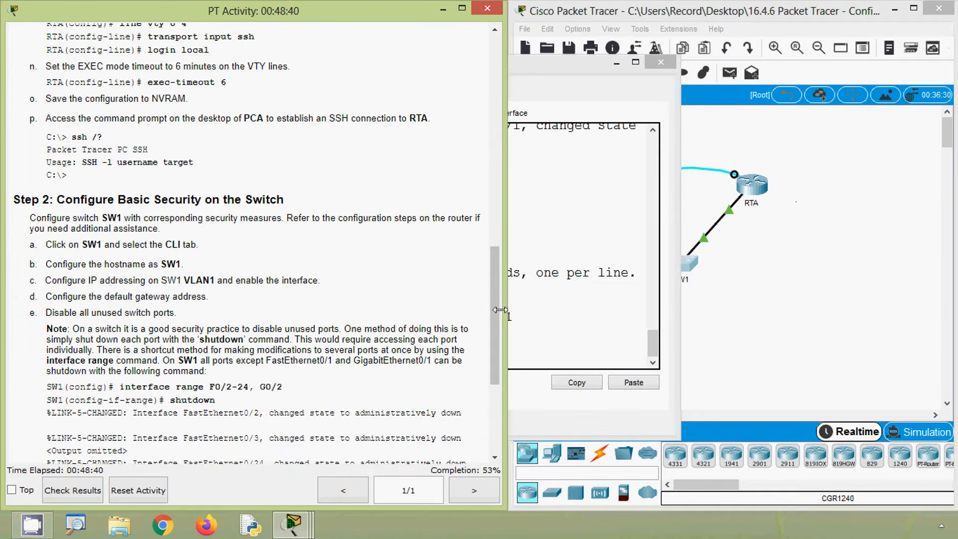
- Copy SW1's VLAN 1 address 172.16.1.2 from the Addressing Table and return to the switch CLI
drag(496, 310, 496, 89)
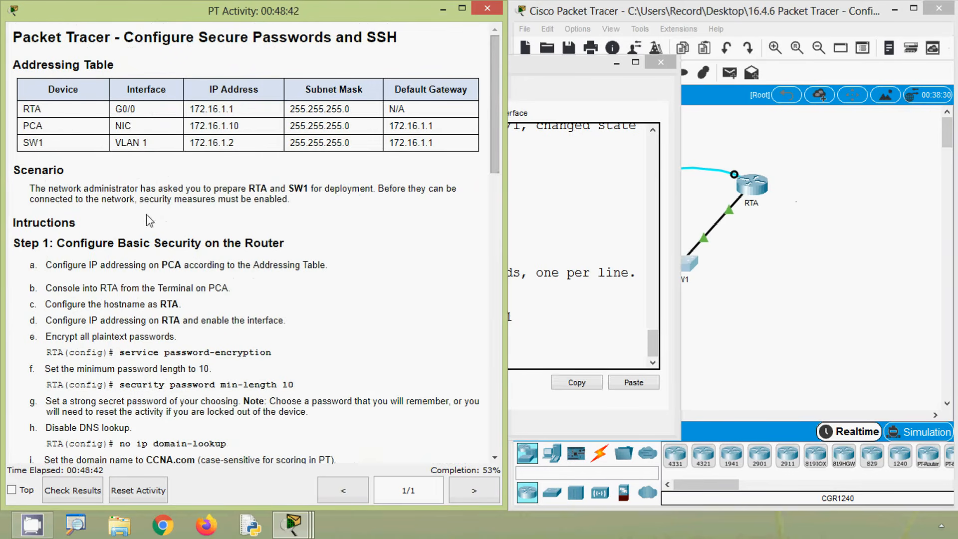
drag(156, 145, 116, 150)
drag(188, 145, 235, 142)
key(ctrl+c)
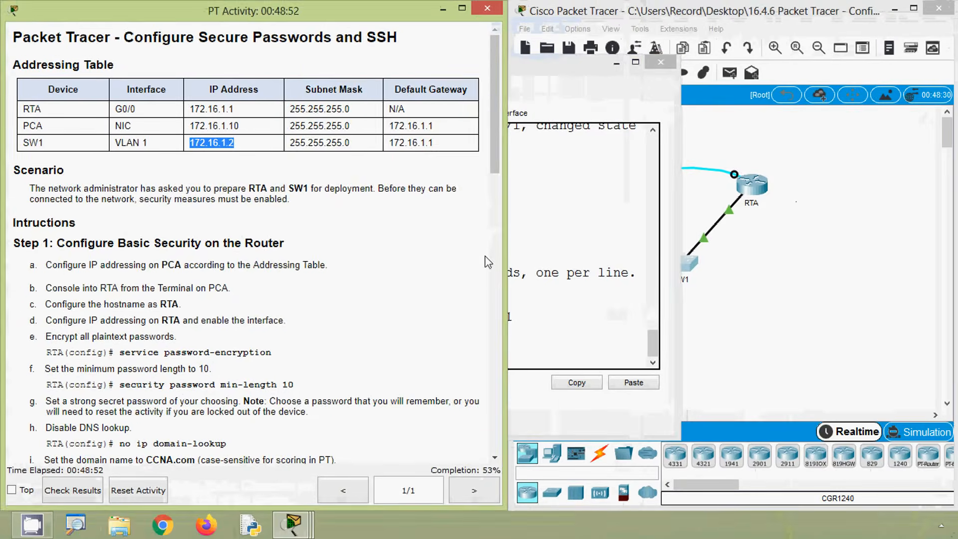
click(608, 322)
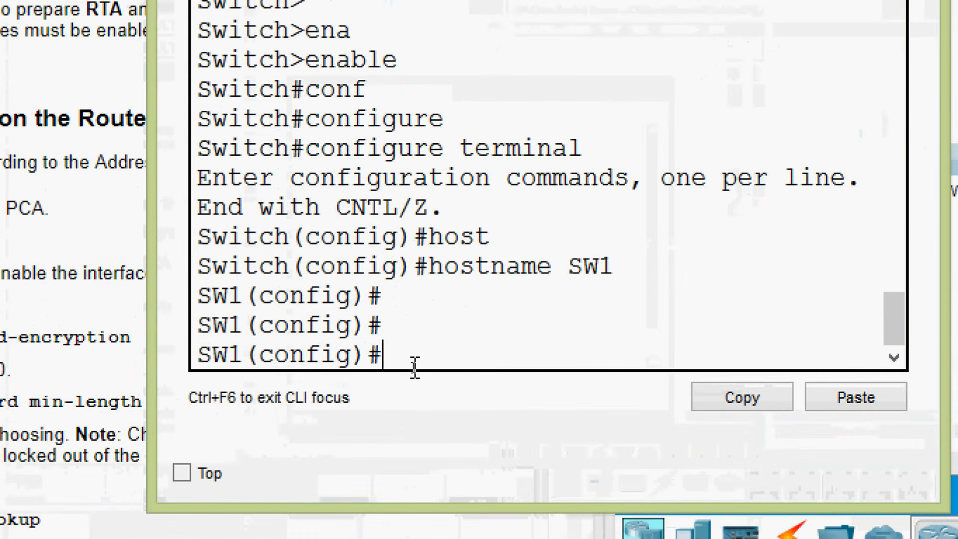
- Assign IP address 172.16.1.2 with mask 255.255.255.0 to interface vlan 1 on SW1
text(inter)
key(Tab)
text(v)
key(Tab)
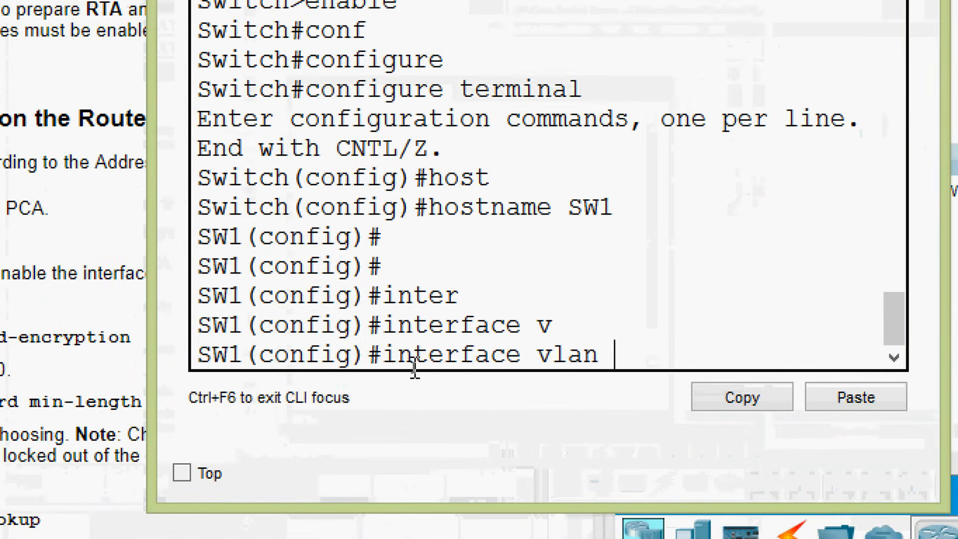
text(1)
key(Return)
text(ip ad)
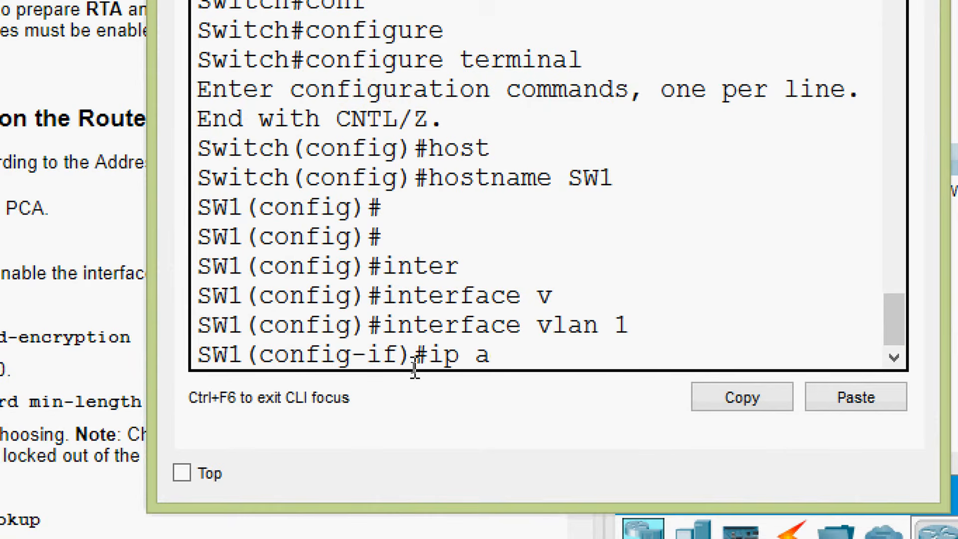
key(Tab)
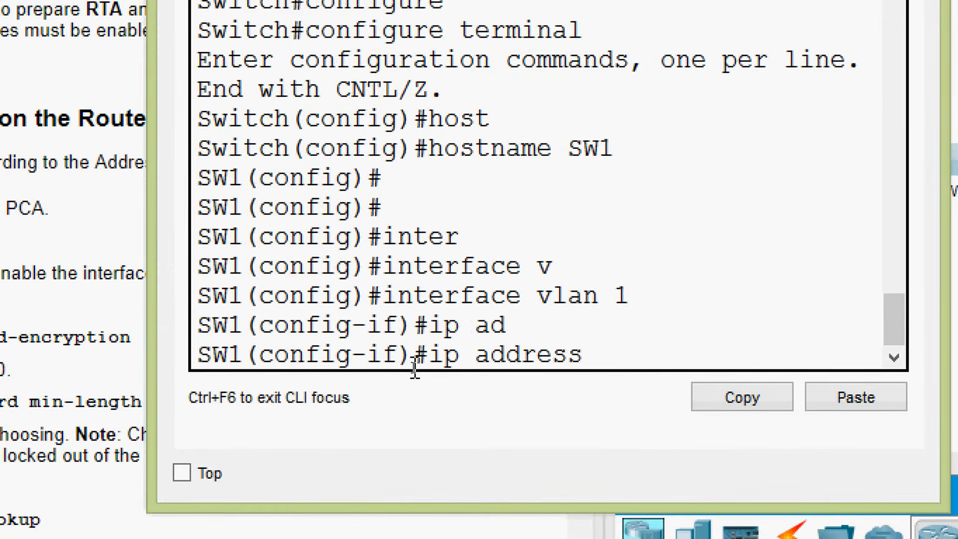
right_click(602, 351)
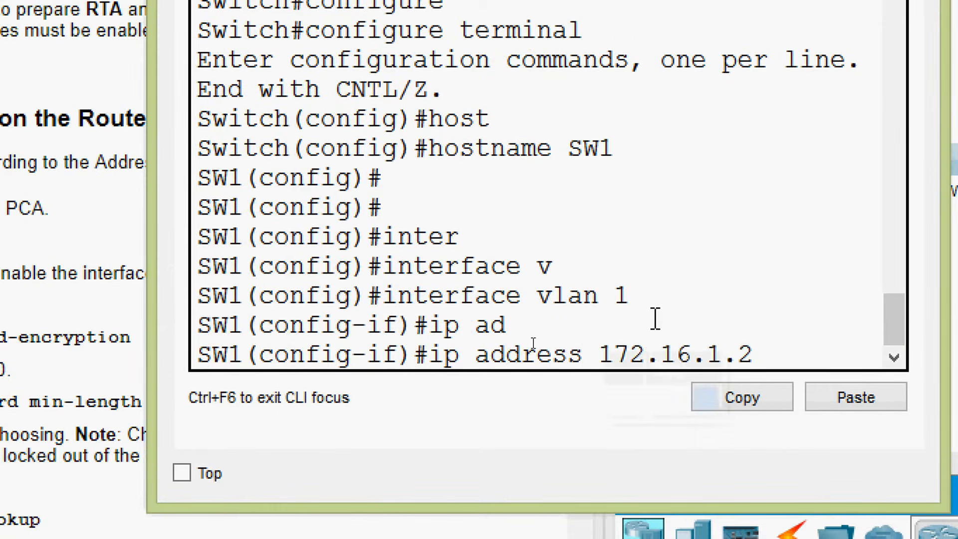
text(255.255.255.0)
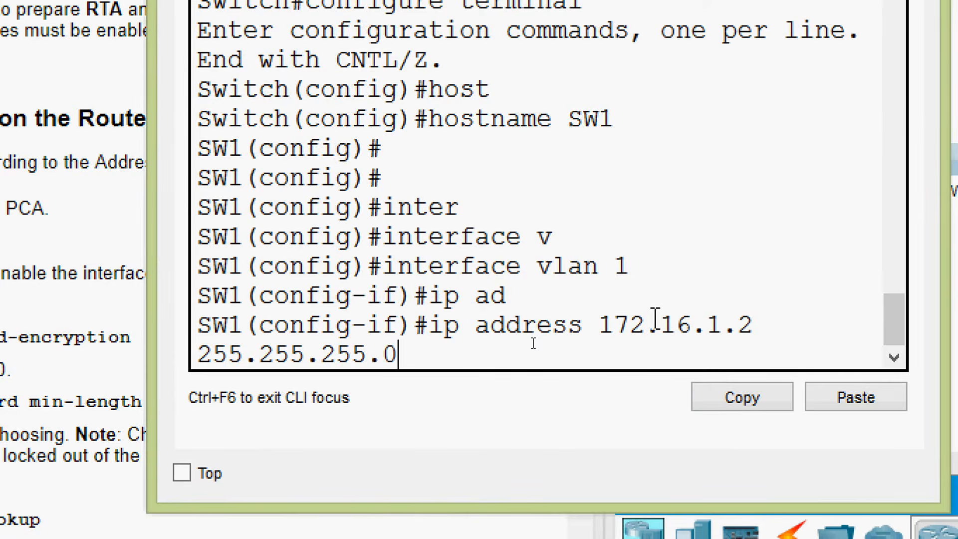
key(Return)
- Enable the VLAN 1 interface on SW1 with no shutdown
text(no sh)
key(Tab)
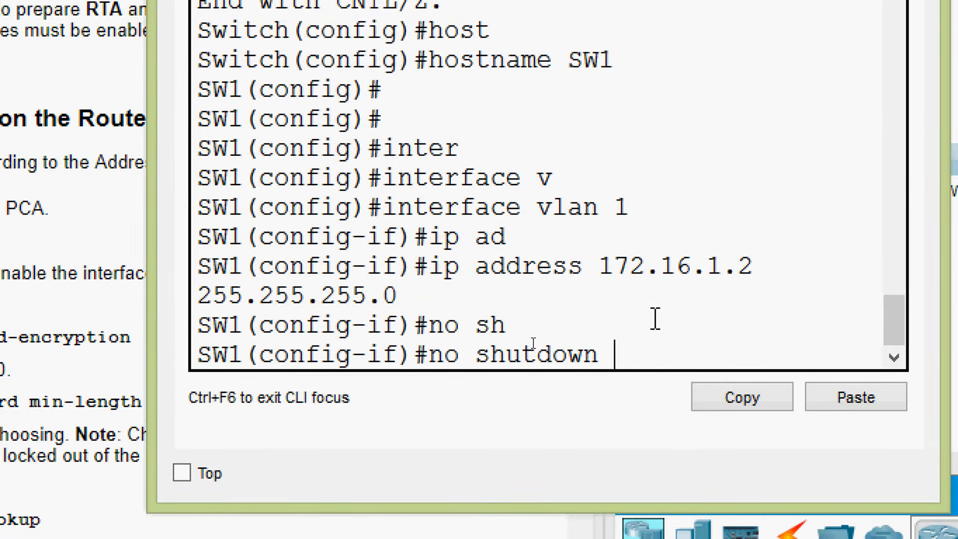
key(Return)
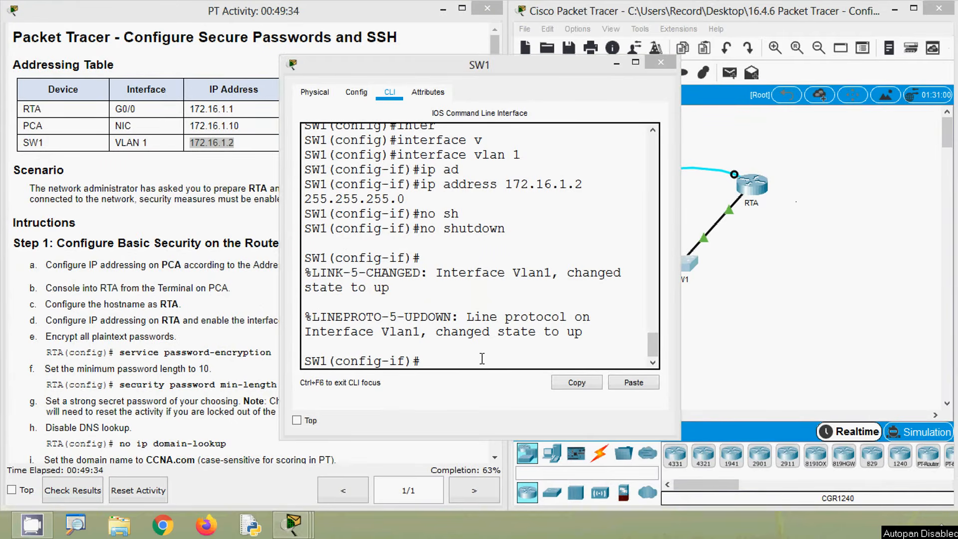
- Leave VLAN 1 interface configuration and set SW1's default gateway to 172.16.1.1
click(446, 357)
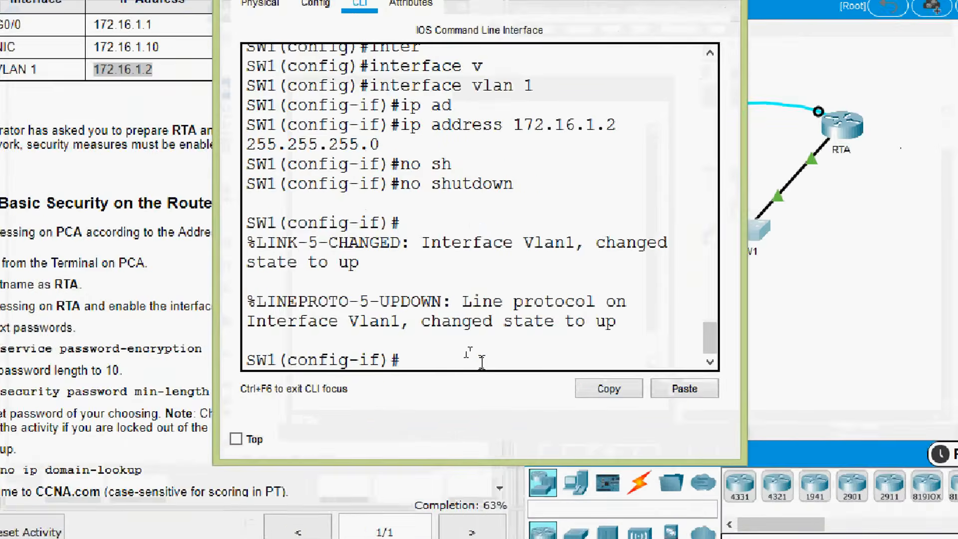
text(exit)
key(Return)
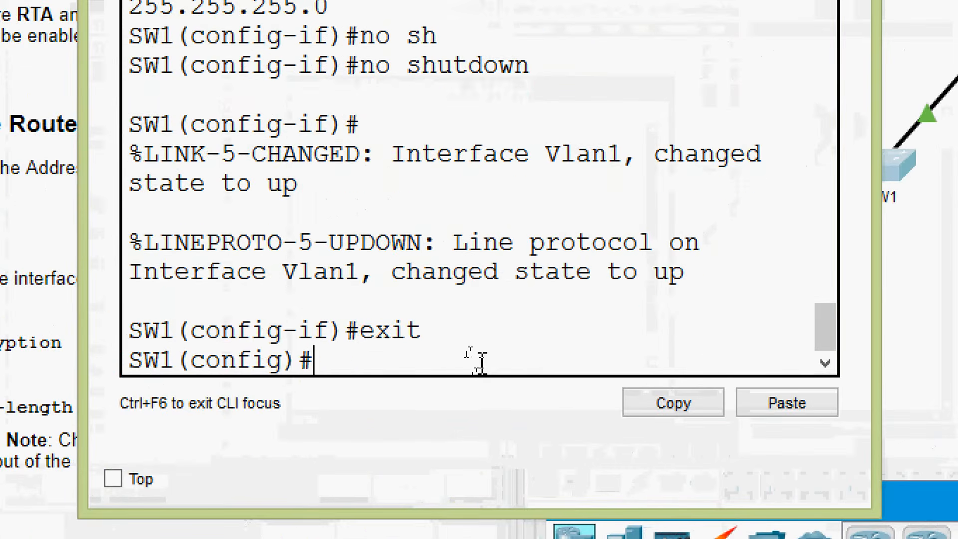
text(ip )
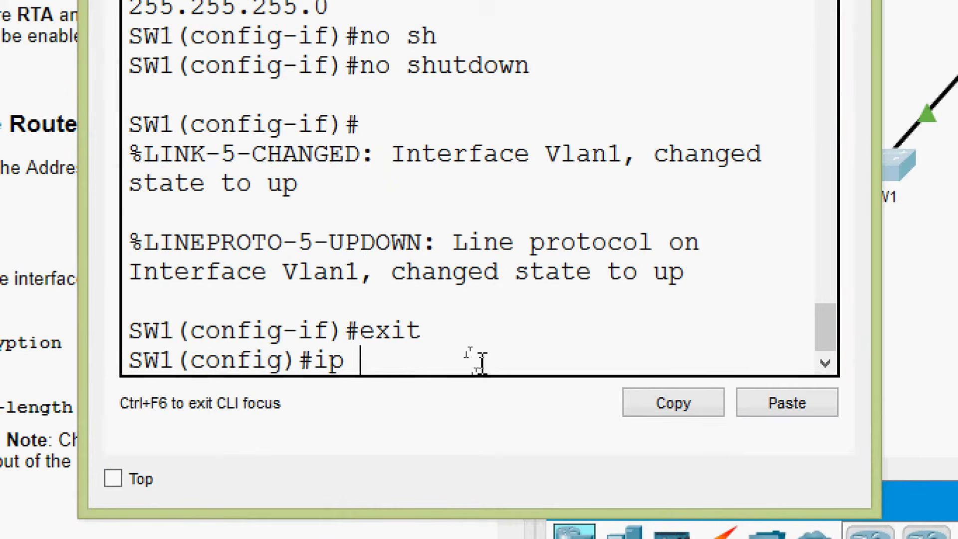
text(def)
key(Tab)
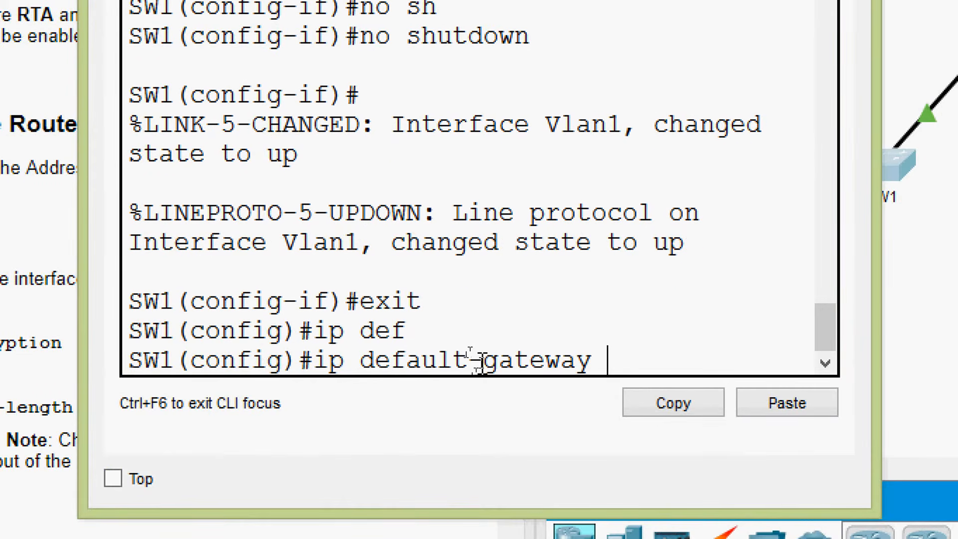
right_click(623, 360)
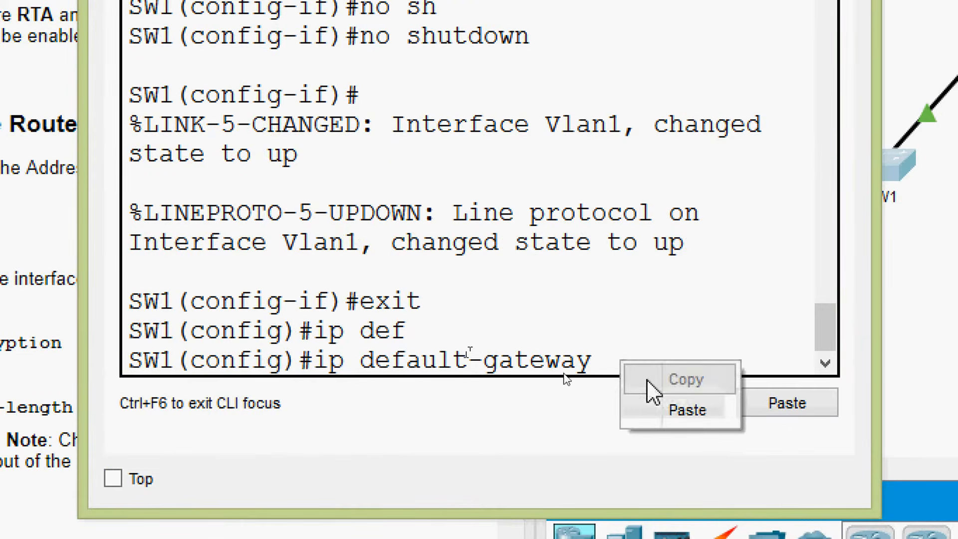
click(649, 409)
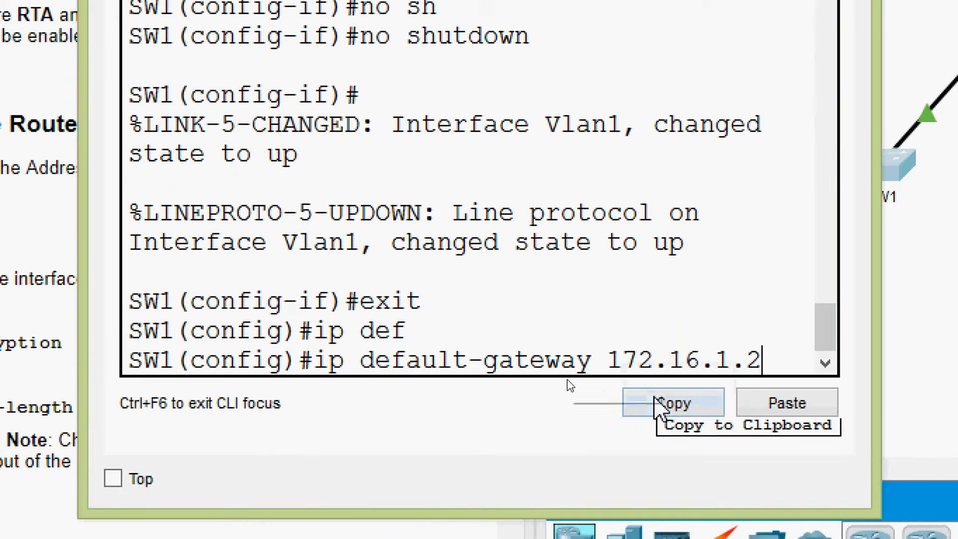
key(BackSpace)
text(1)
key(Return)
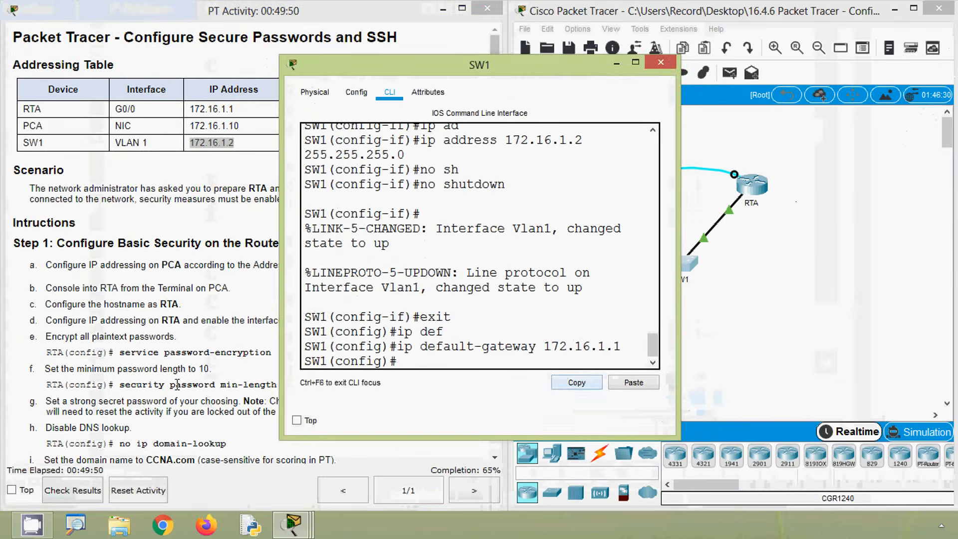
- Consult the activity instructions on disabling all unused SW1 ports with the interface range and shutdown commands
click(177, 384)
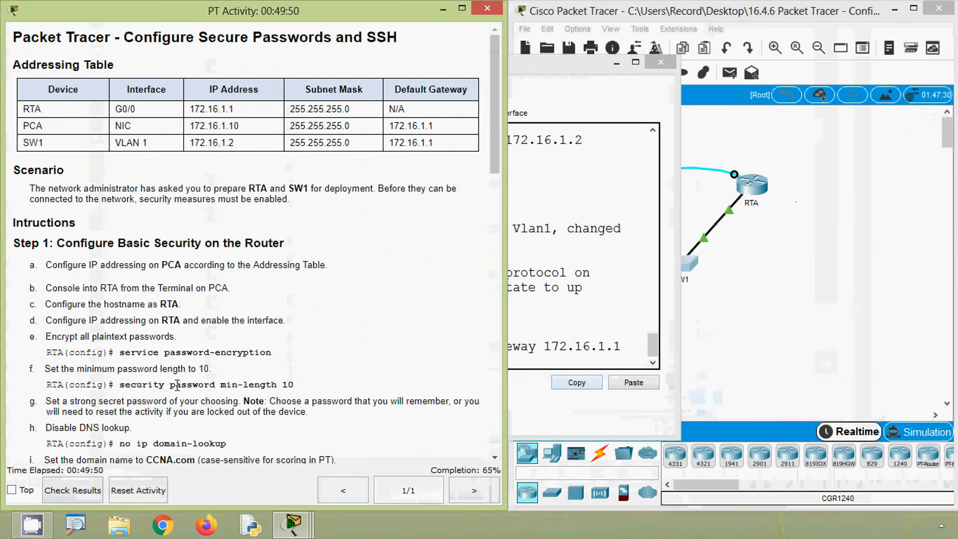
drag(496, 99, 493, 360)
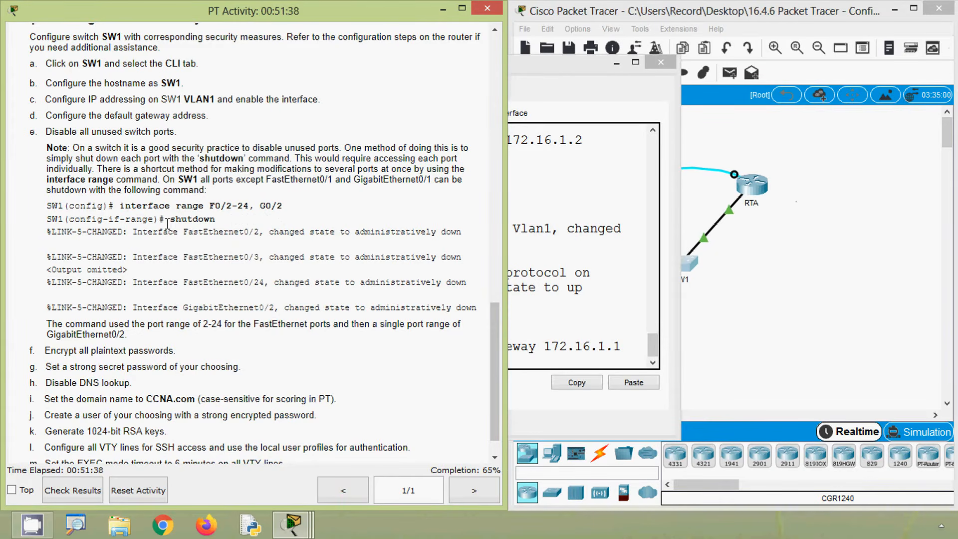
drag(167, 222, 220, 222)
click(225, 220)
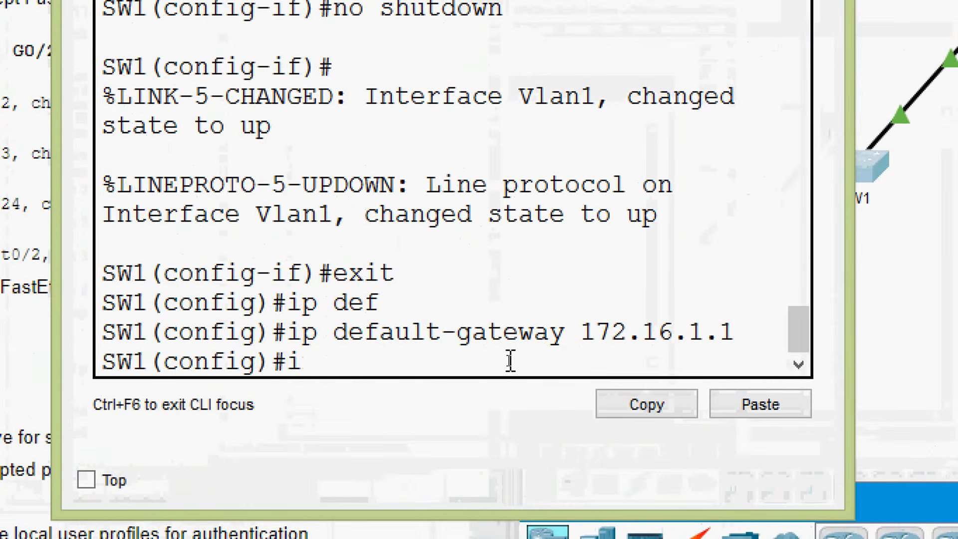
- Enter interface range configuration on SW1 for FastEthernet 0/2-24 and GigabitEthernet 0/2
text(nter)
key(Tab)
text(r)
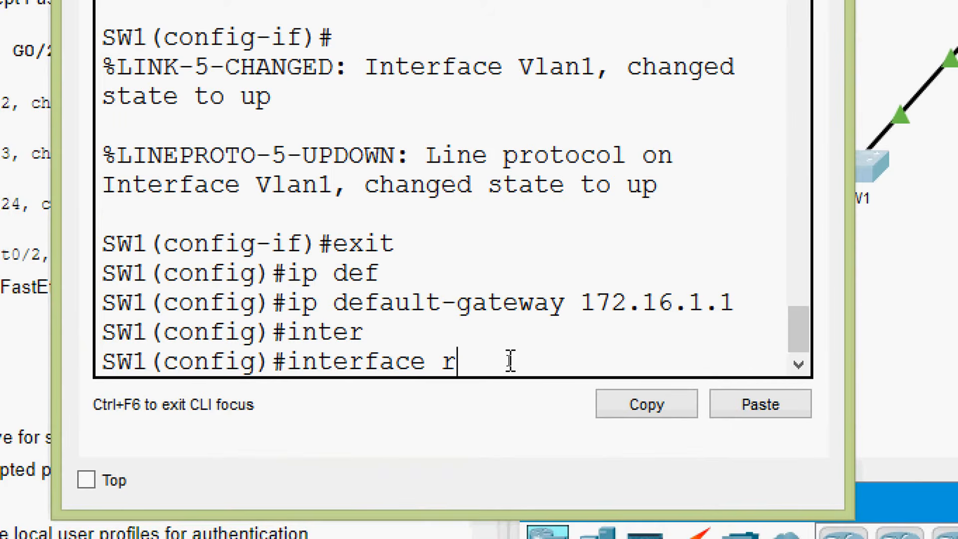
text(a)
key(Tab)
text(fa)
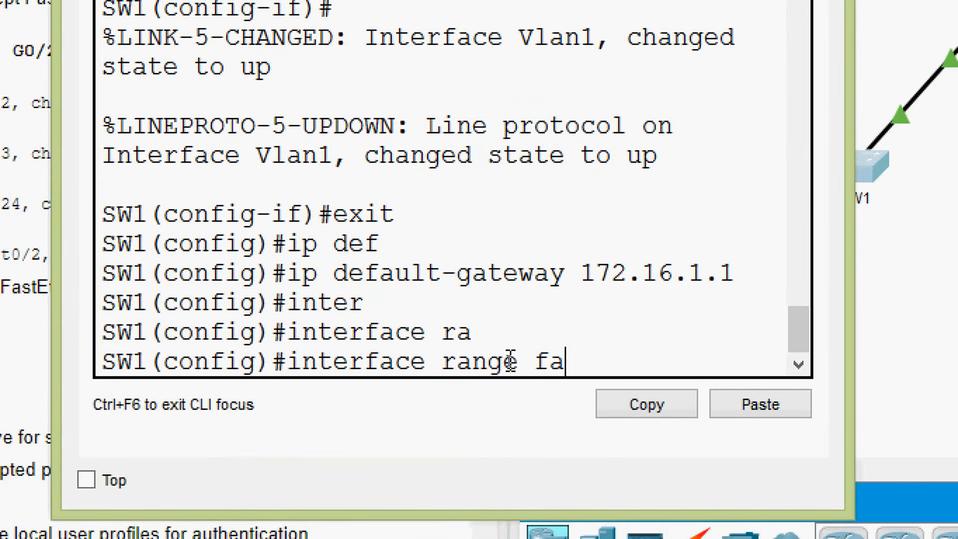
key(Tab)
text(0/)
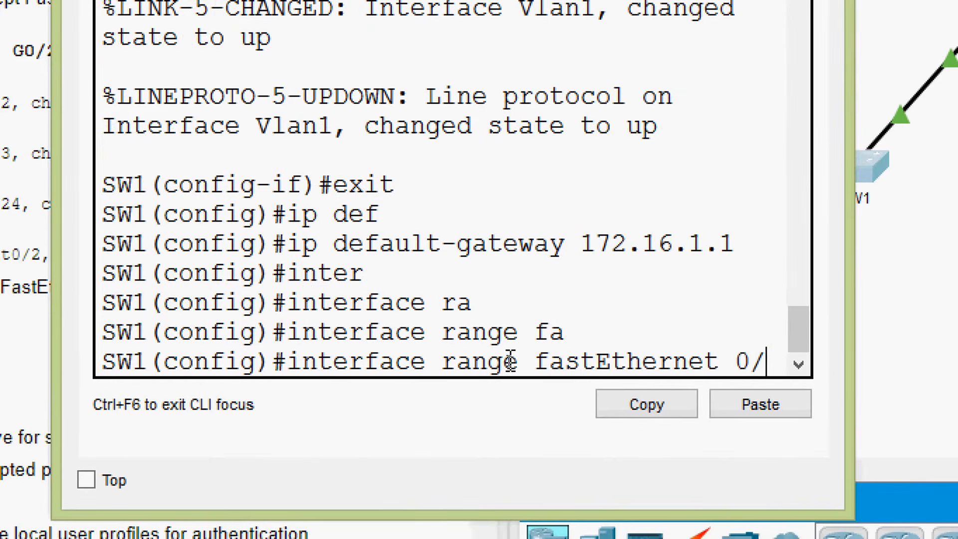
text(2)
text(-)
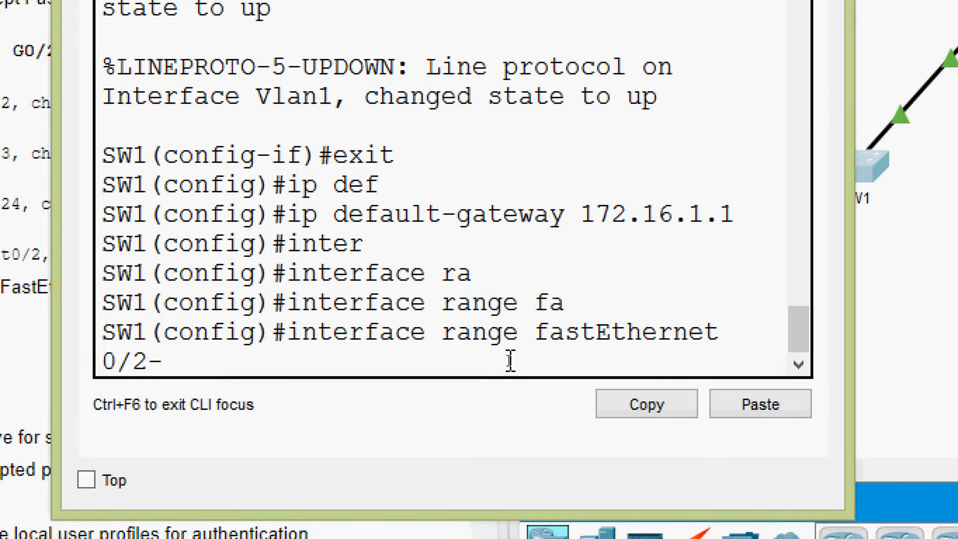
text(24,g)
key(Tab)
text(i)
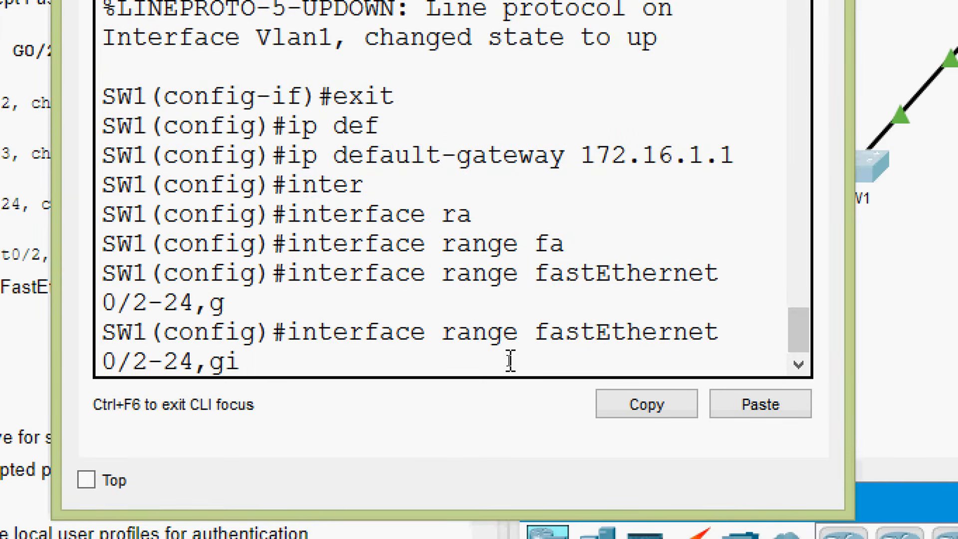
key(BackSpace)
text(0/2)
key(Return)
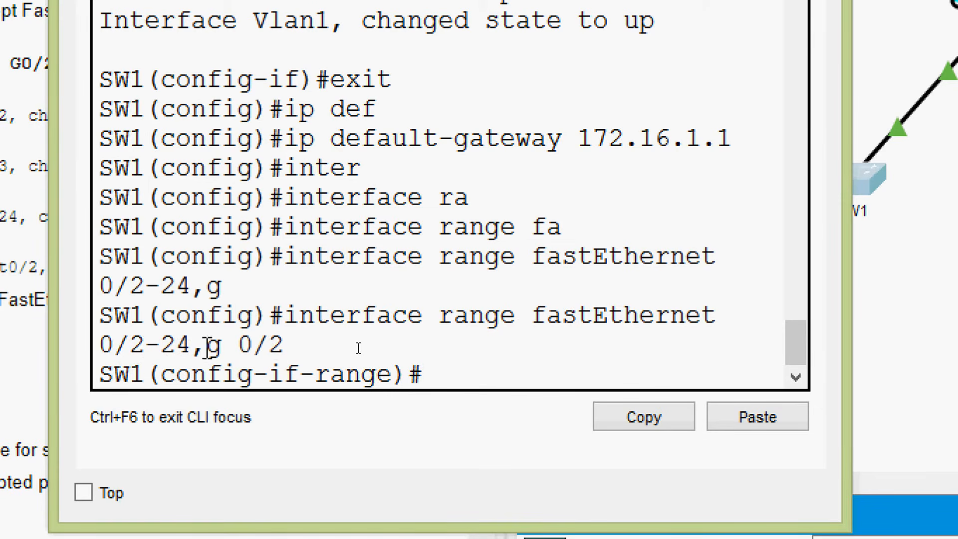
key(shift+Right)
key(shift+Right)
key(shift+Right)
key(shift+Right)
key(shift+Right)
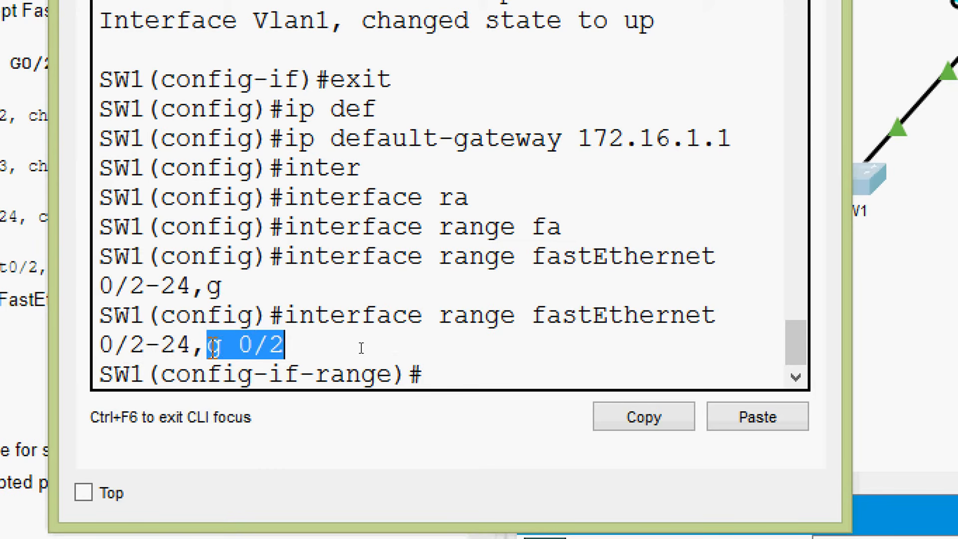
click(304, 347)
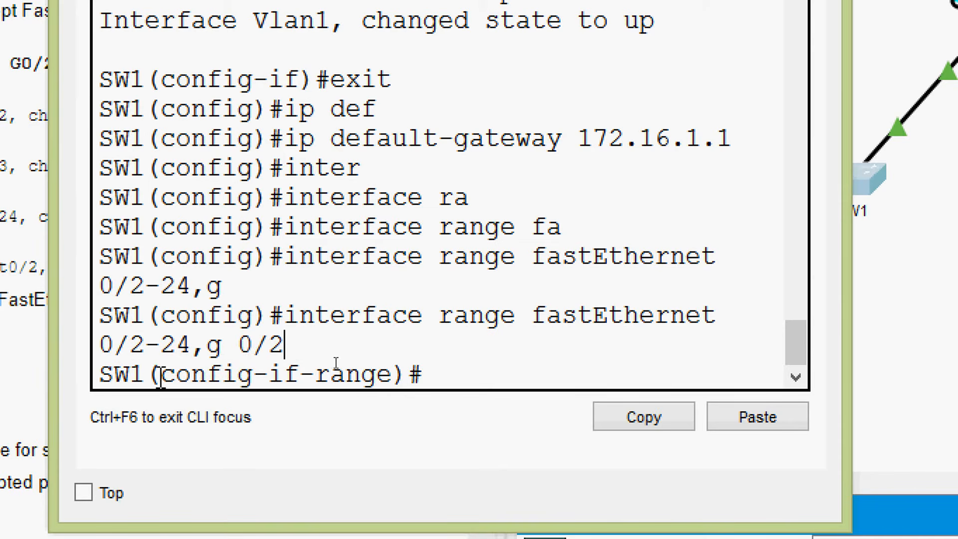
drag(160, 374, 400, 374)
click(292, 374)
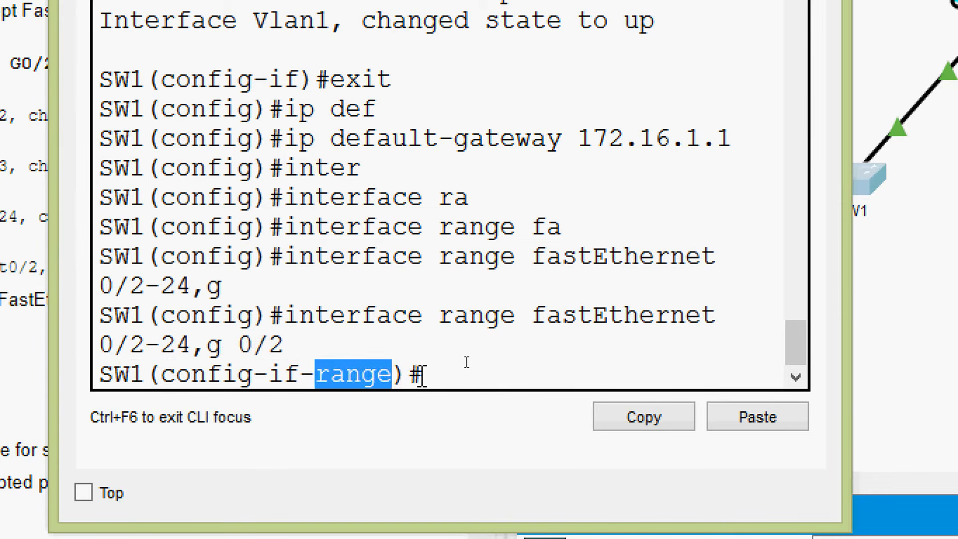
- Shut down all unused ports in the selected interface range
click(423, 376)
text(sh)
key(Tab)
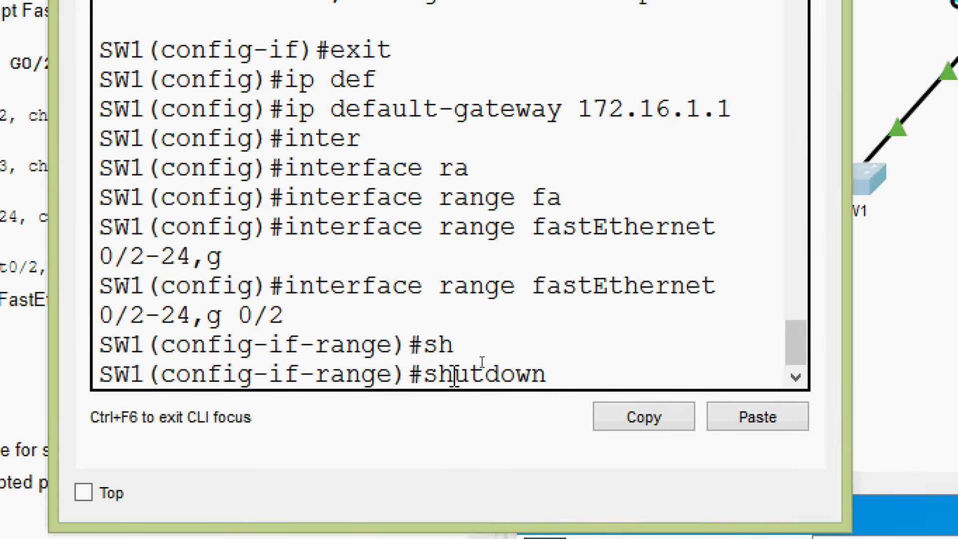
key(Return)
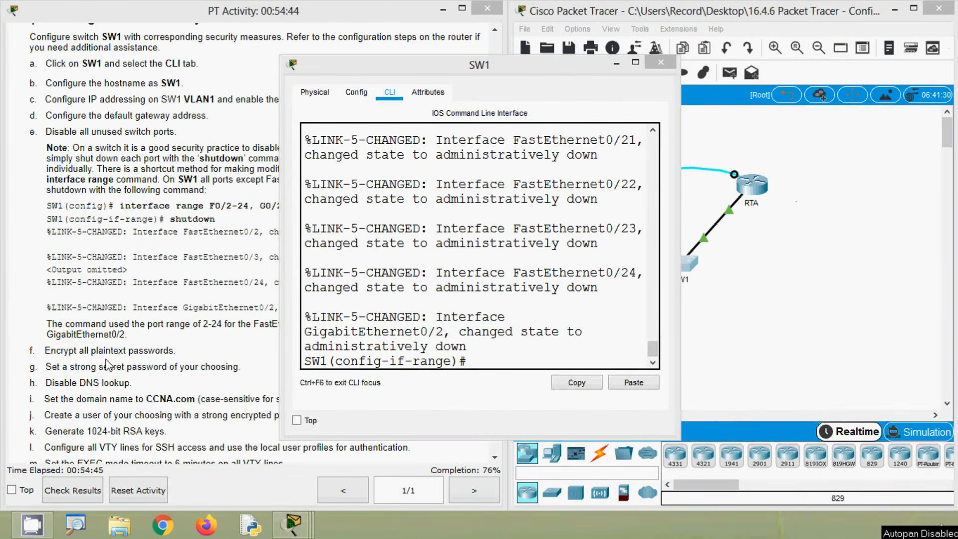
- Exit interface range configuration and encrypt all plaintext passwords on SW1 with service password-encryption
click(110, 366)
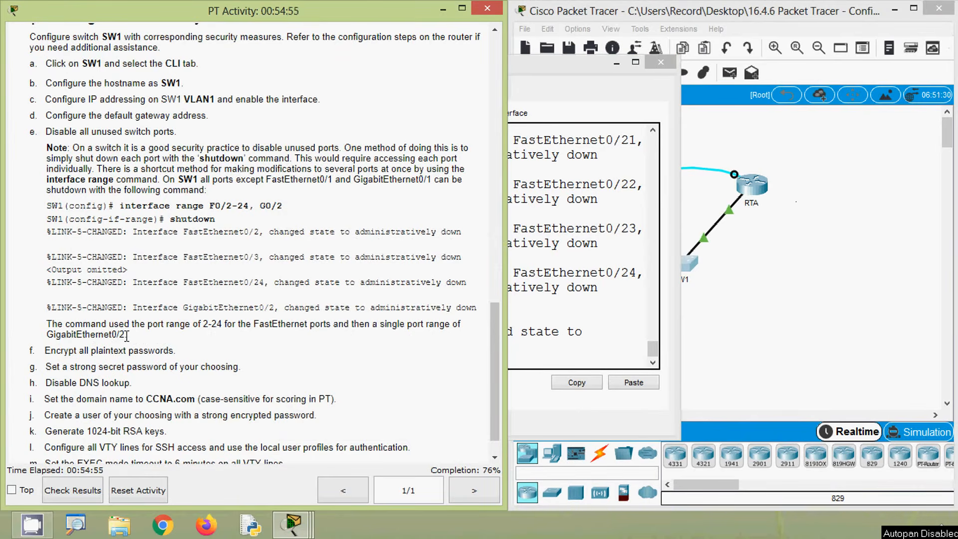
drag(128, 336, 48, 329)
click(96, 360)
click(545, 331)
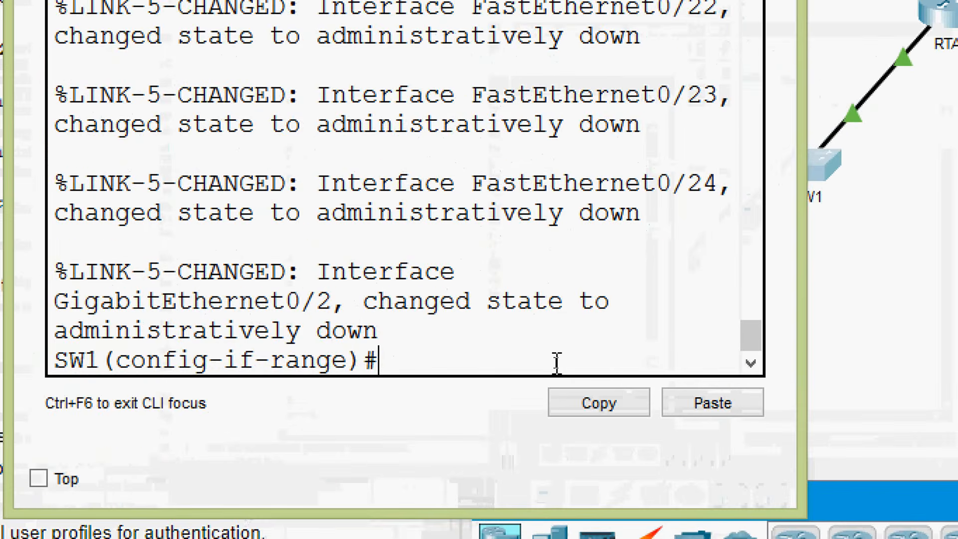
text(exit)
key(Return)
key(Return)
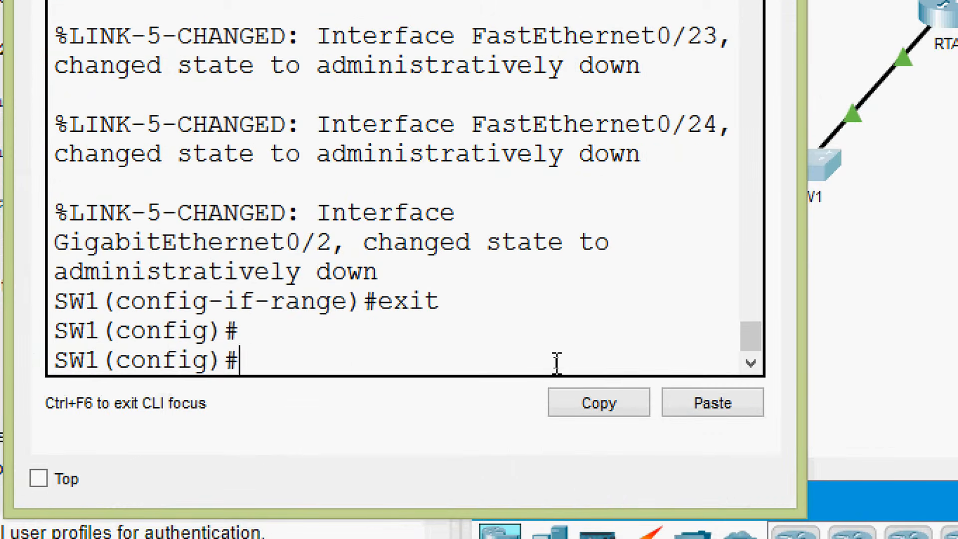
text(ser)
key(Tab)
text(s)
key(Tab)
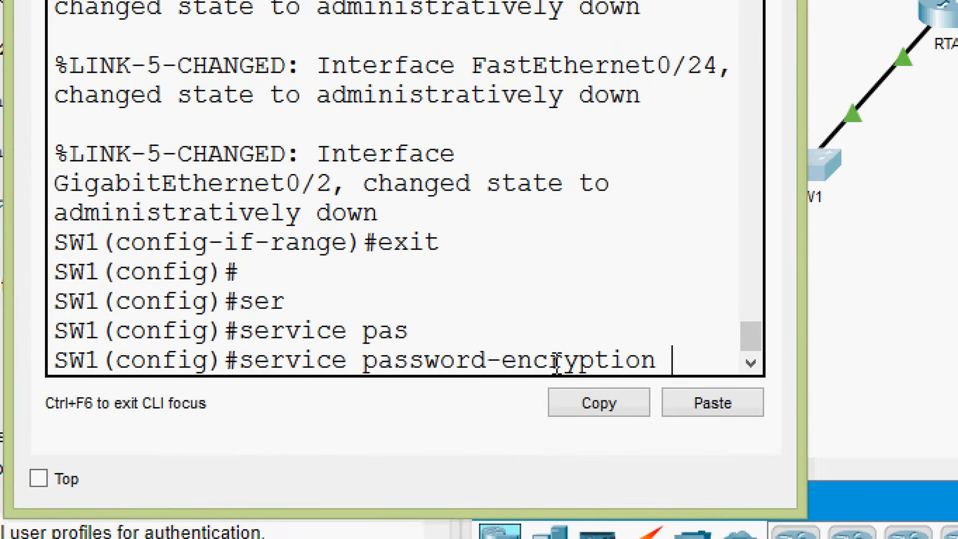
key(Return)
key(Return)
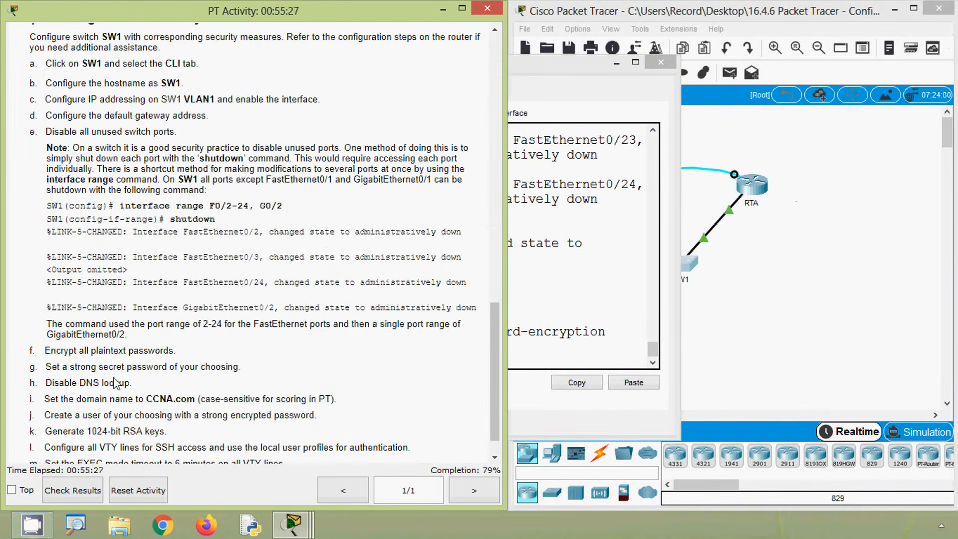
- Set the enable secret password on SW1
click(594, 348)
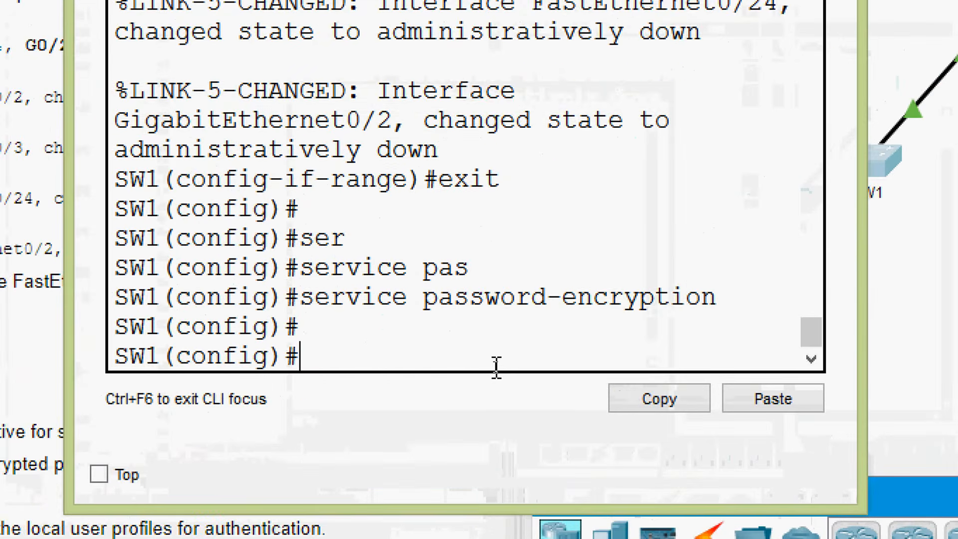
text(ena)
key(Tab)
text(se)
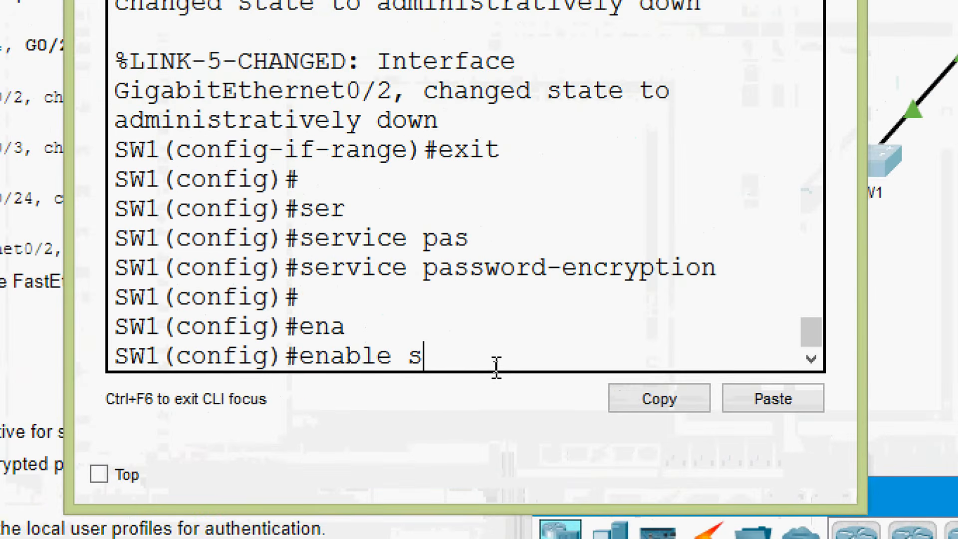
key(Tab)
text(passwor)
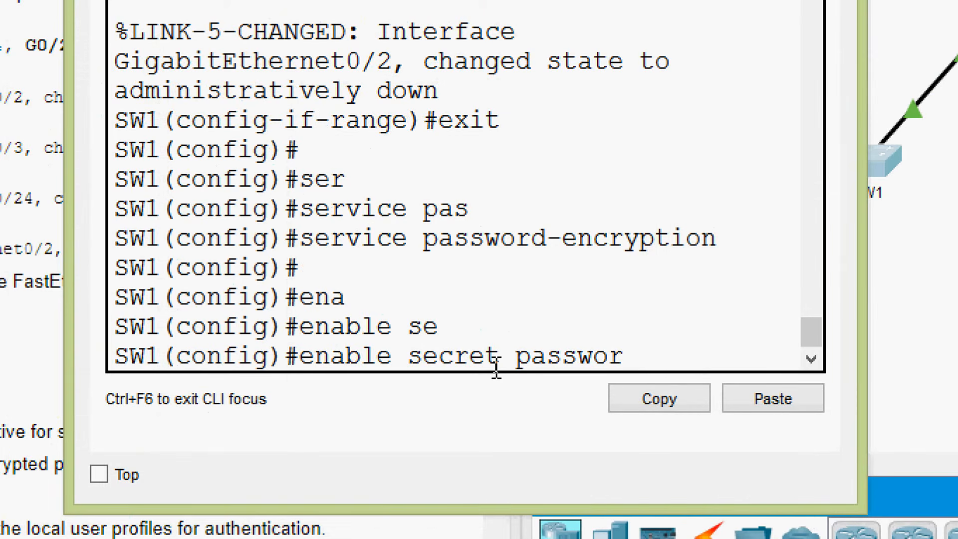
text(d@123)
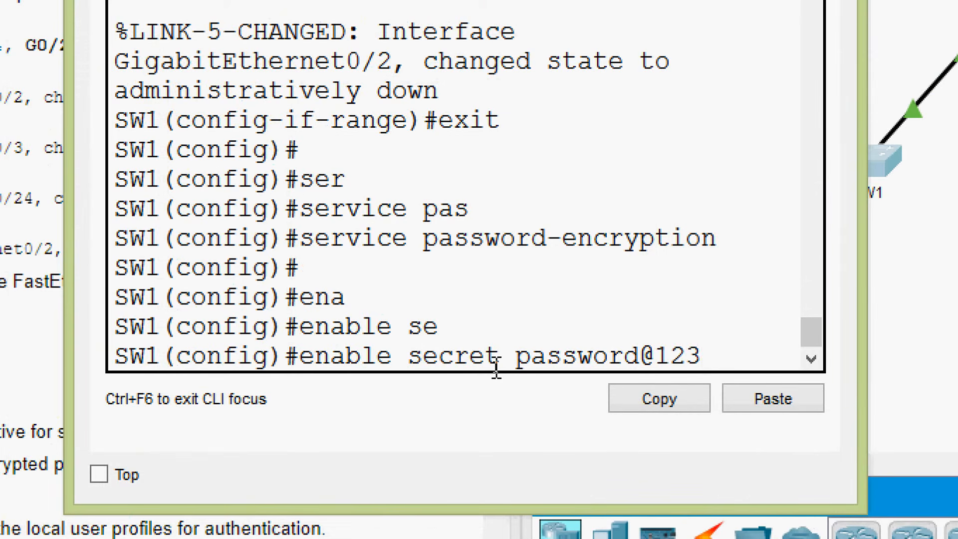
key(Return)
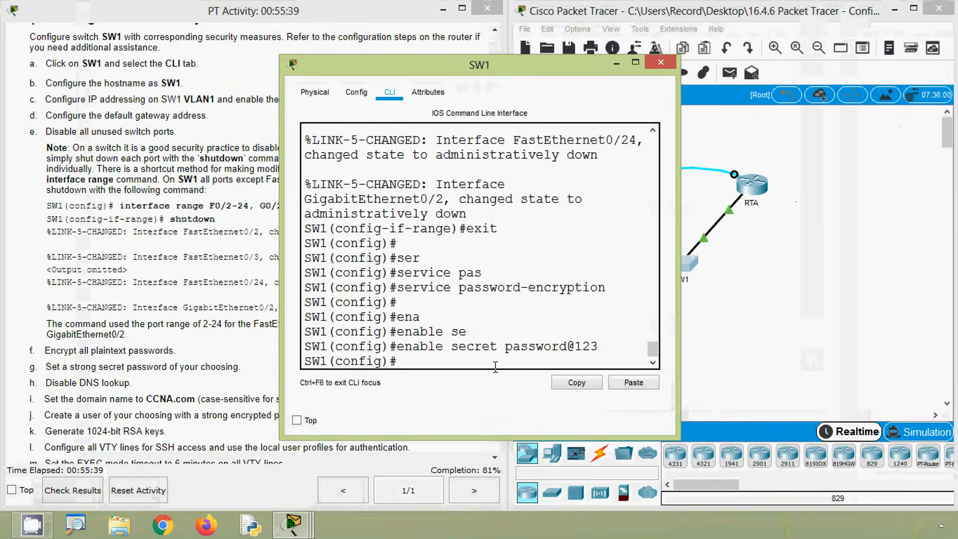
- Disable DNS lookup on SW1 with the no ip domain-lookup command
click(204, 365)
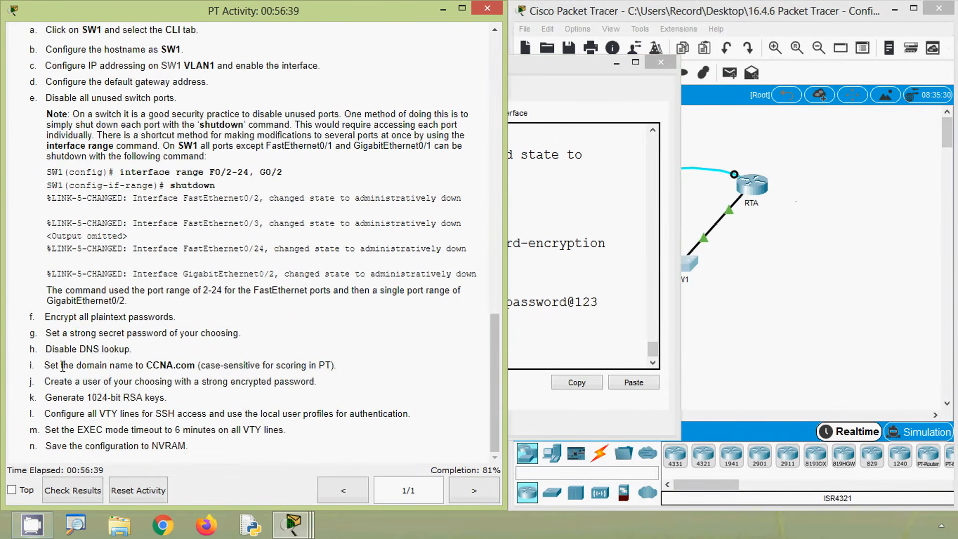
click(549, 353)
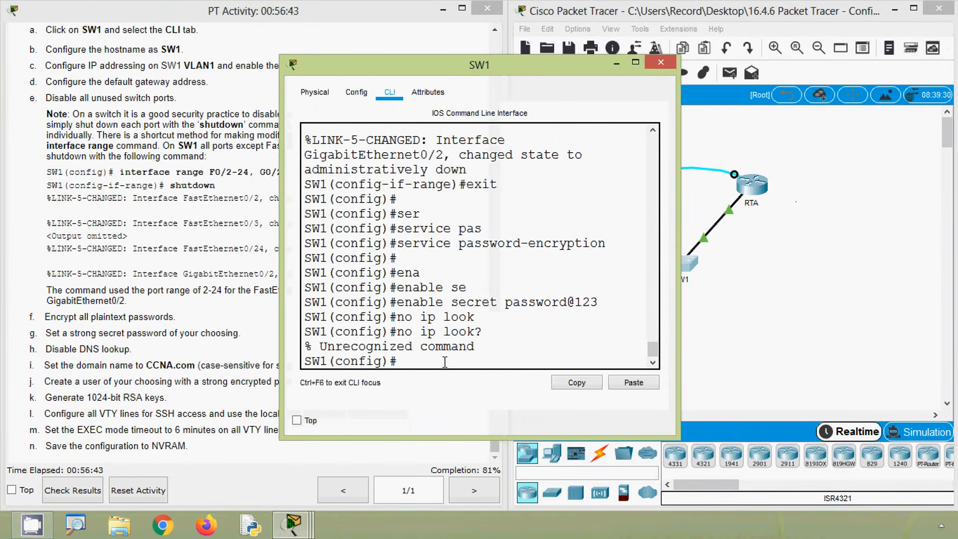
text(no ip)
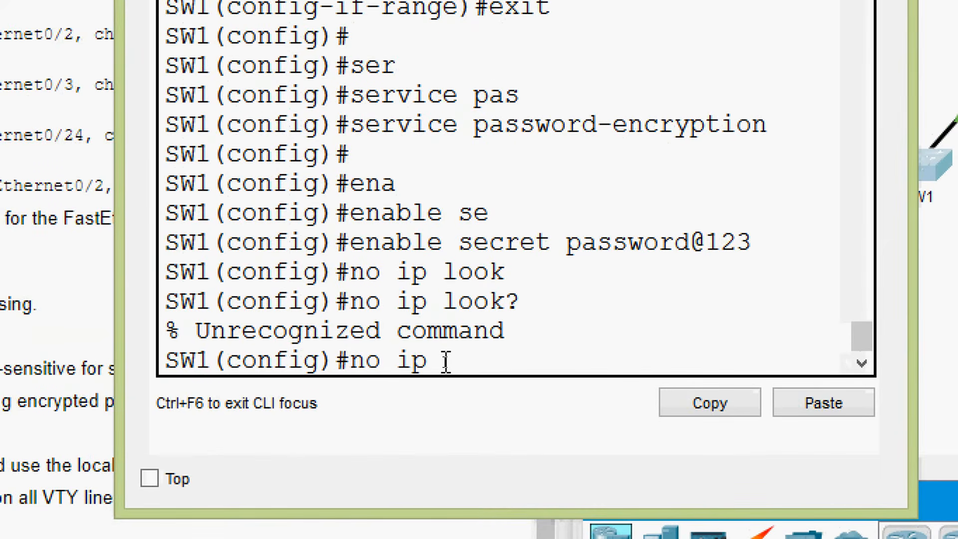
text( domain?)
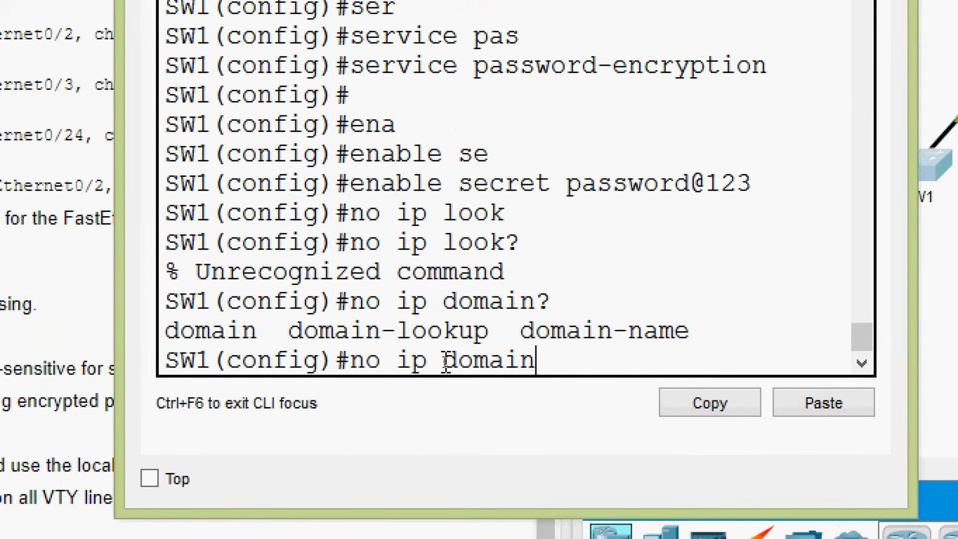
text(-l)
key(Tab)
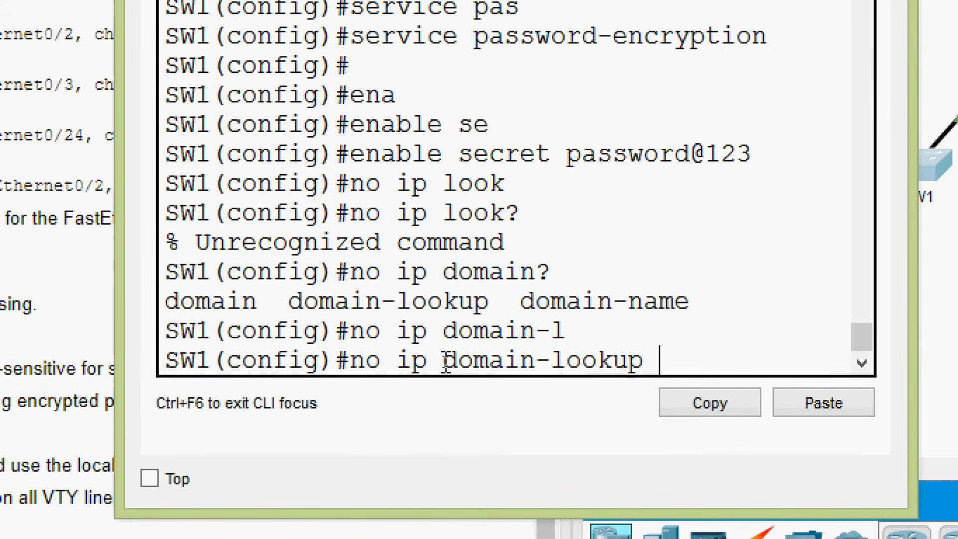
key(Return)
key(Return)
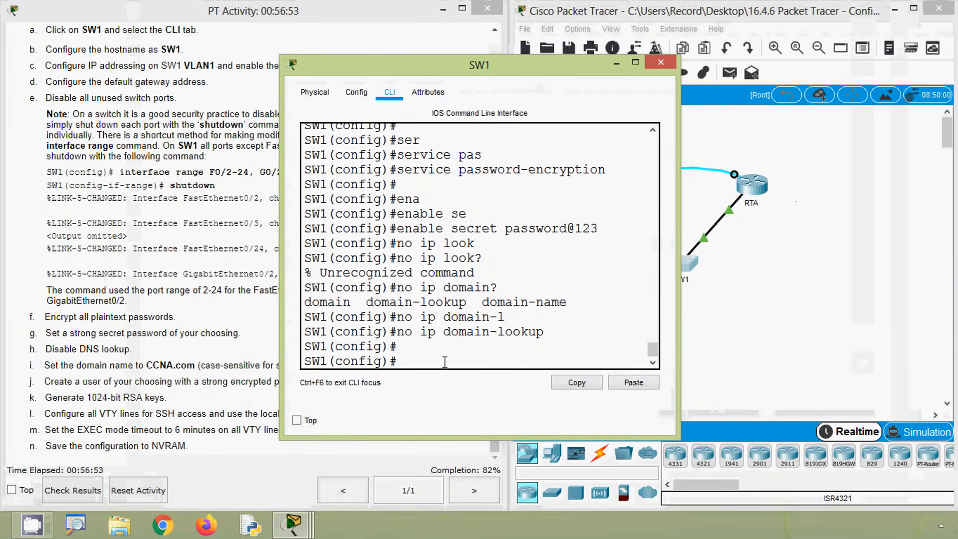
- Set SW1's domain name to CCNA.com with ip domain-name, copying the name from the activity instructions
click(171, 379)
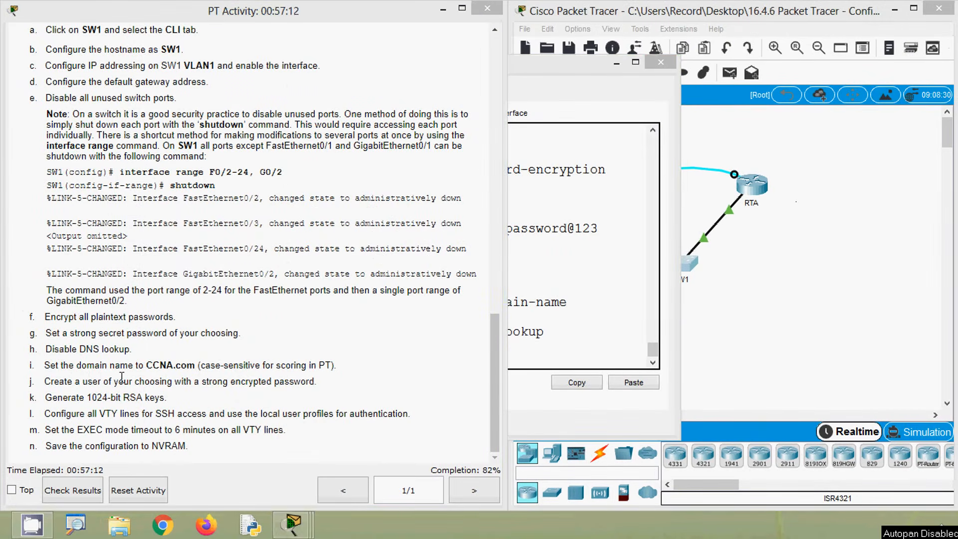
drag(144, 366, 195, 363)
key(ctrl+c)
click(157, 369)
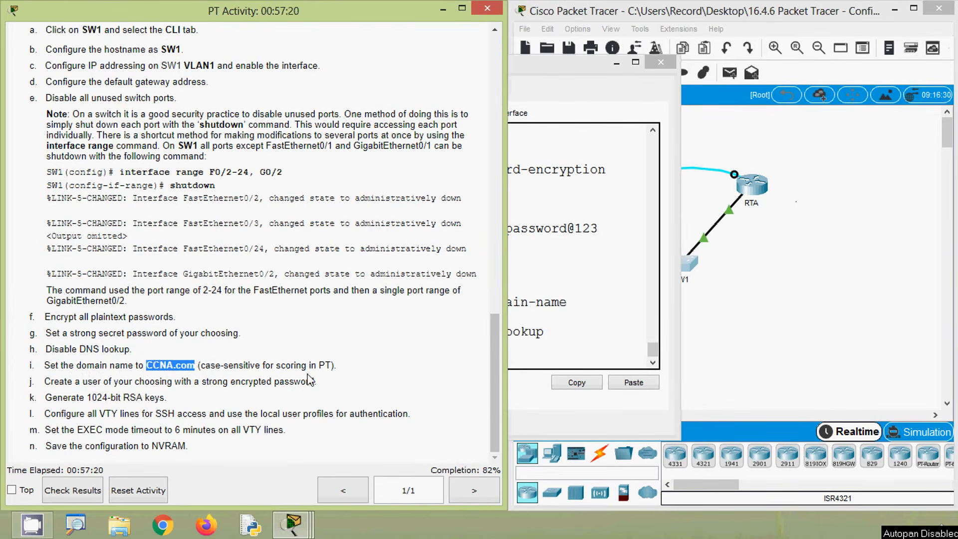
click(518, 354)
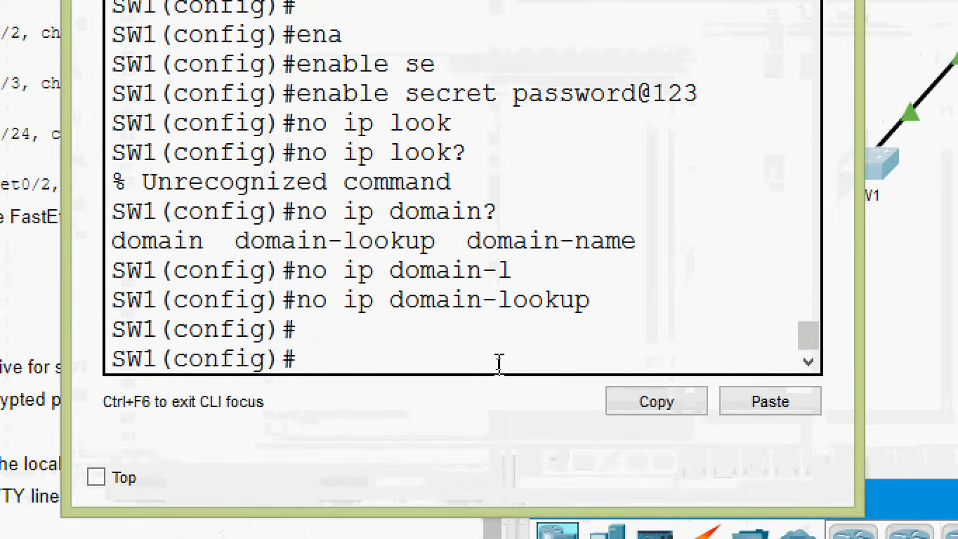
text(ip dom)
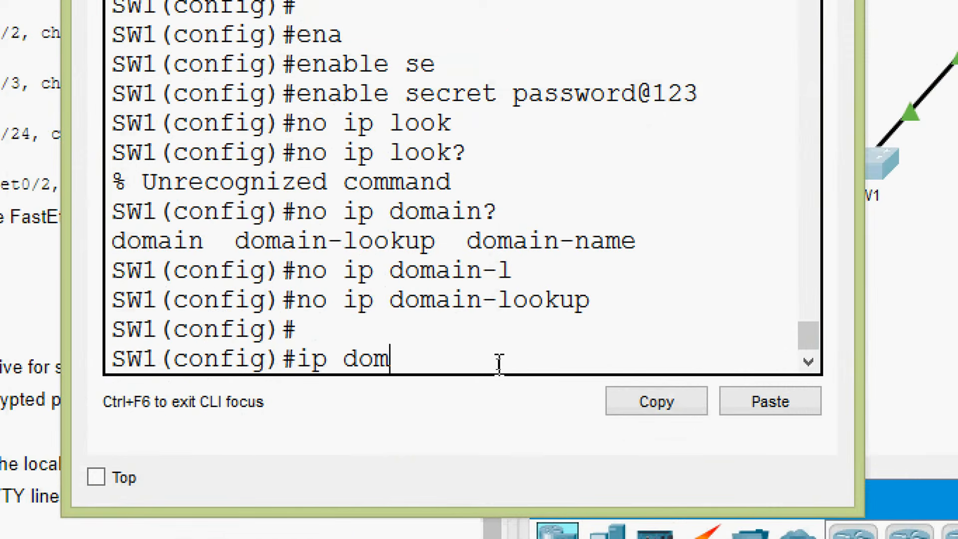
text(ain-n-)
key(Tab)
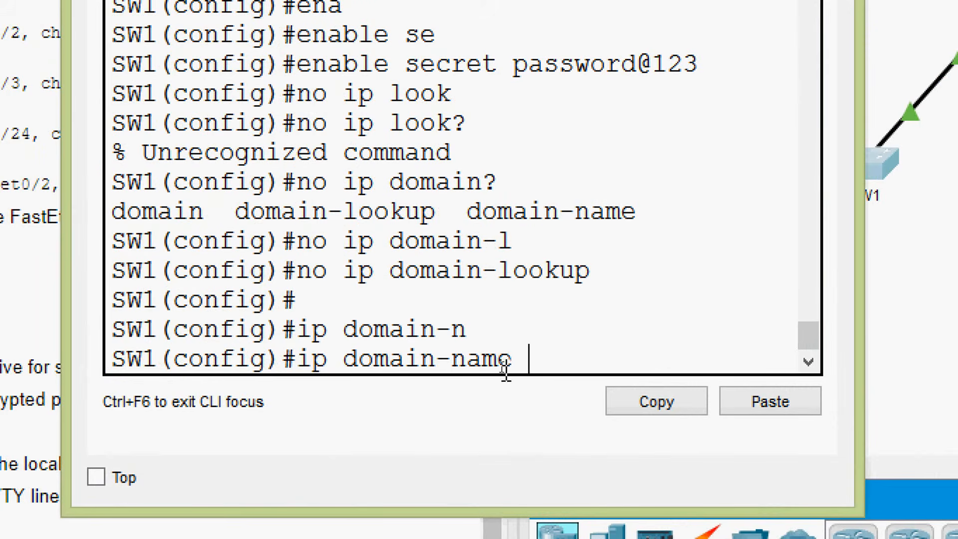
right_click(549, 361)
click(579, 411)
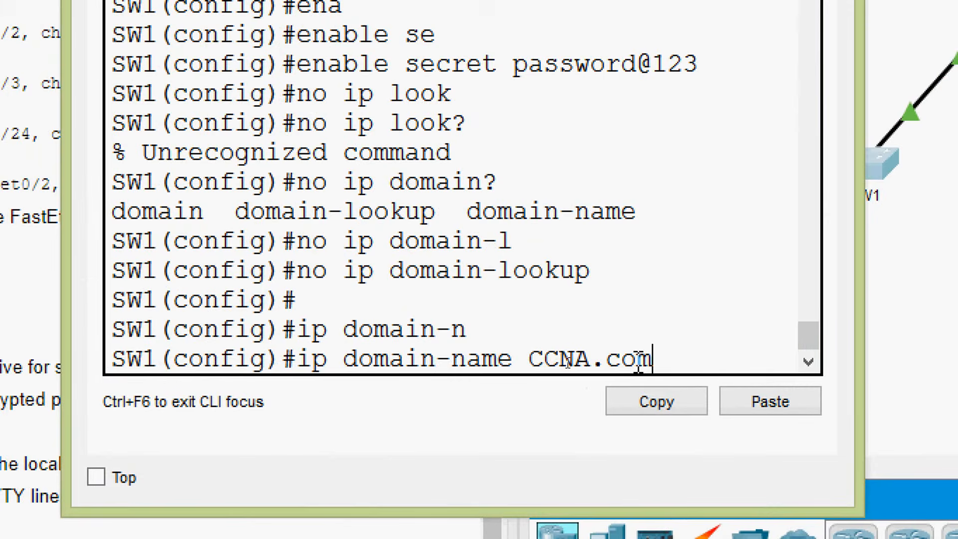
key(Return)
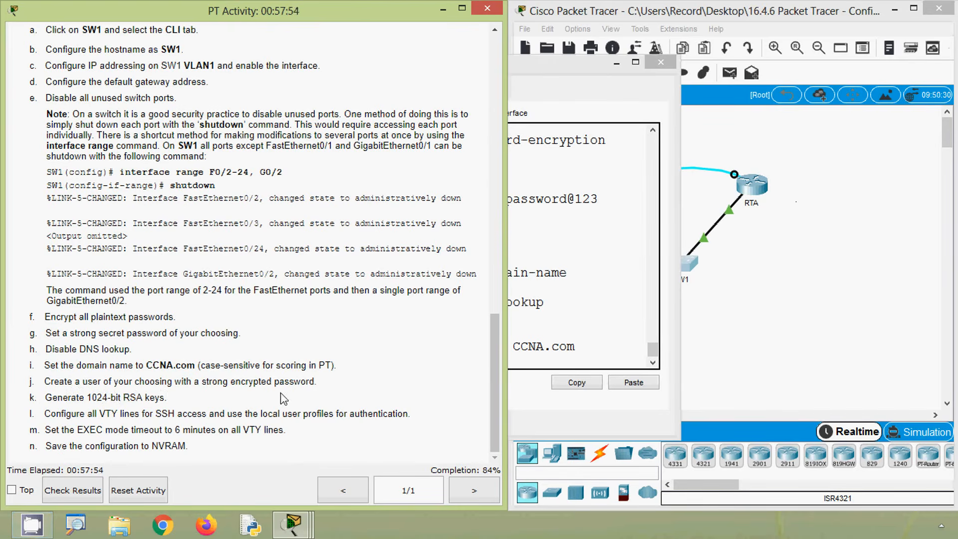
- Create the local user admin on SW1 with an encrypted secret, entering the account password
click(540, 363)
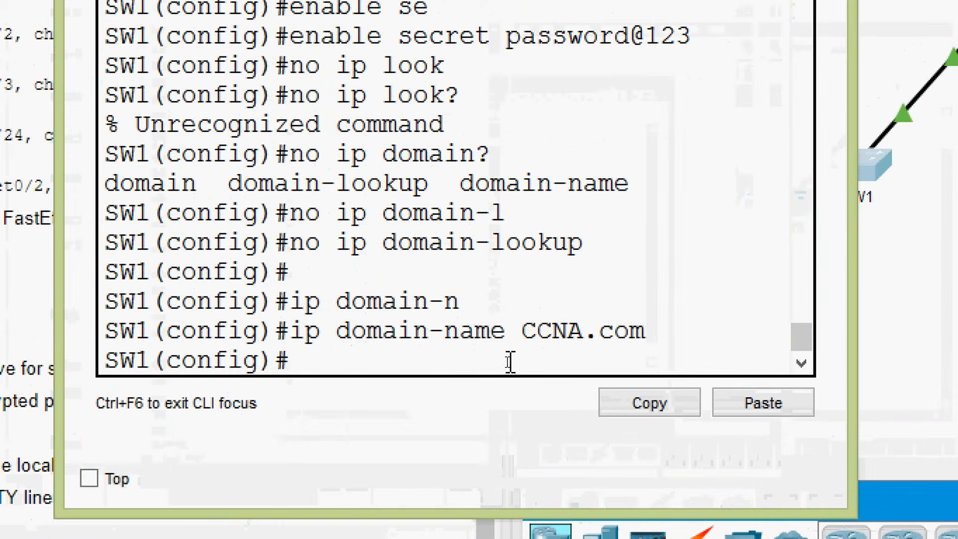
text(user)
key(Tab)
text(admin)
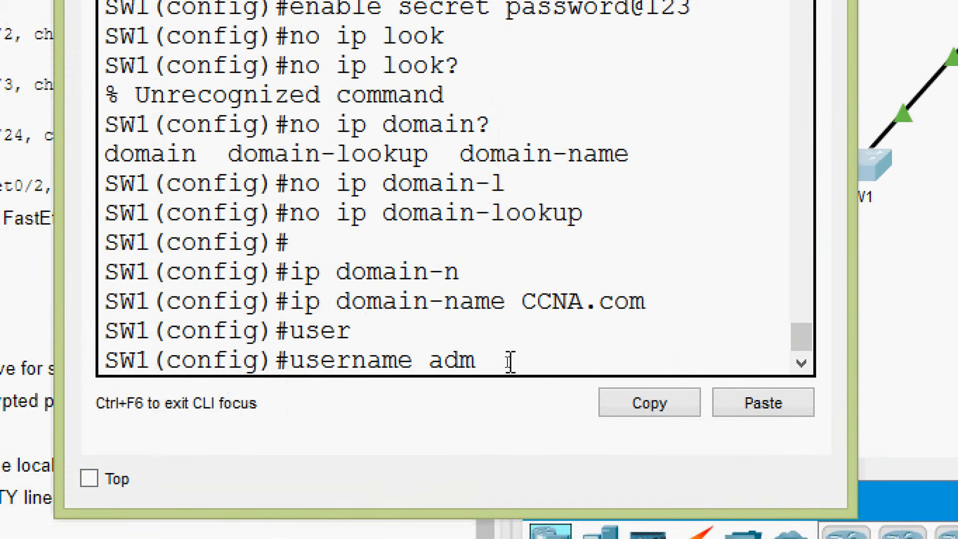
key(Tab)
text(se)
key(BackSpace)
key(BackSpace)
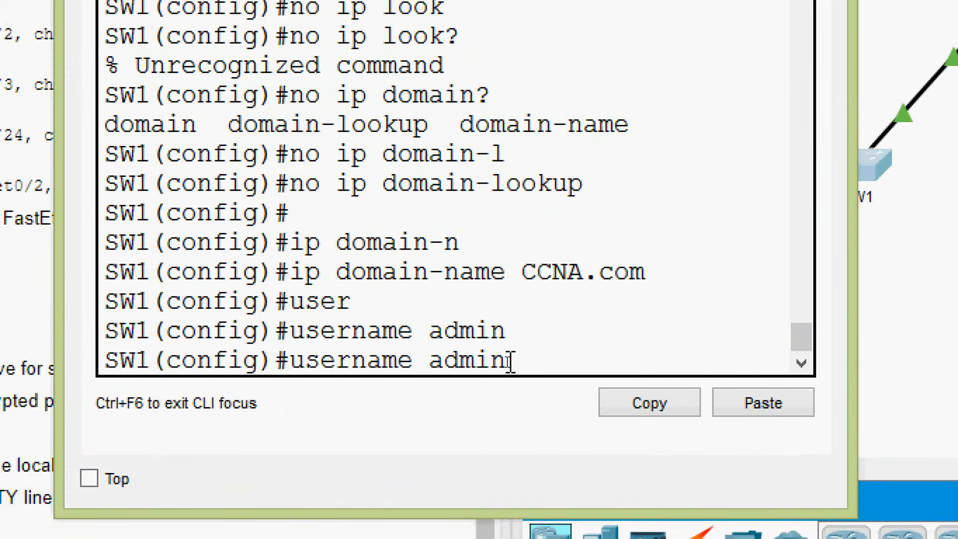
text(se)
key(Tab)
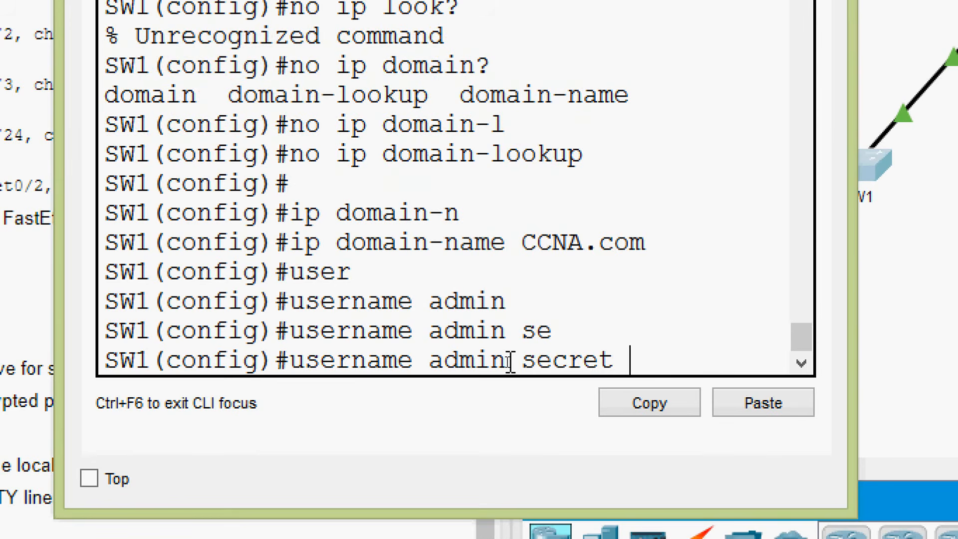
text(password)
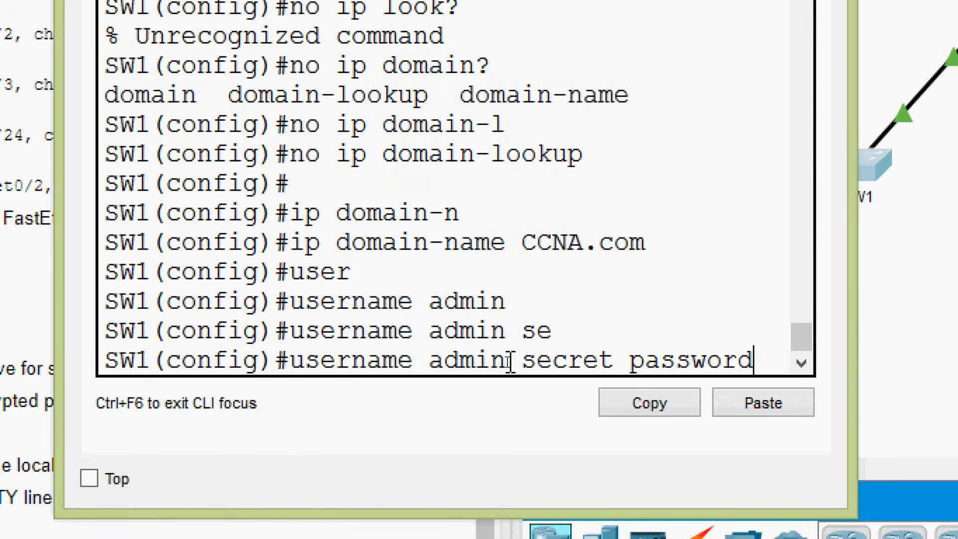
text(@123)
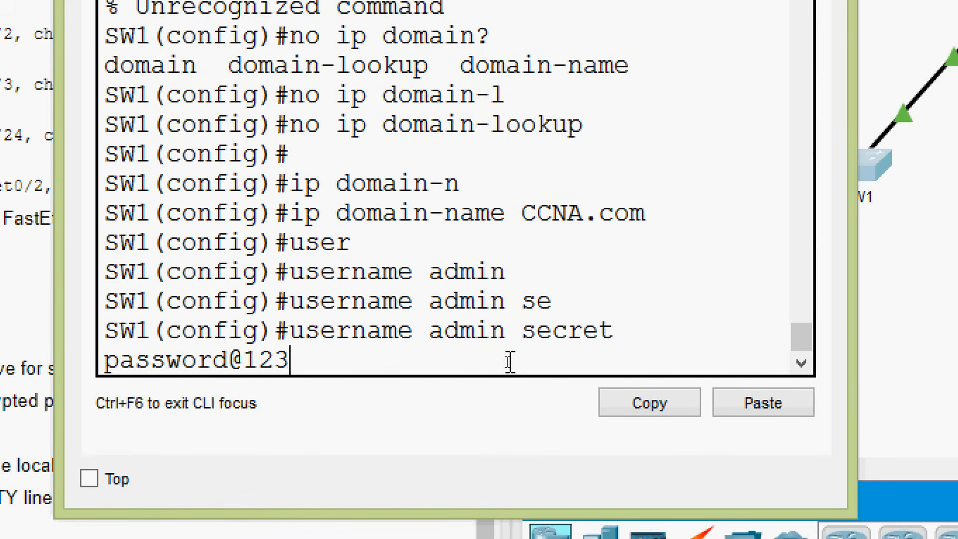
key(Return)
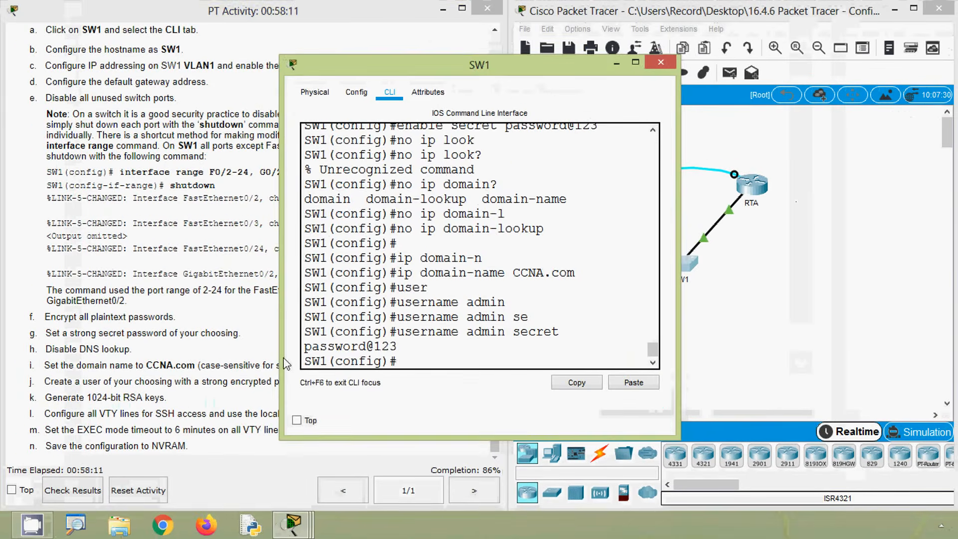
- Generate RSA keys on SW1 with crypto key generate rsa, using a 1024-bit modulus
click(114, 382)
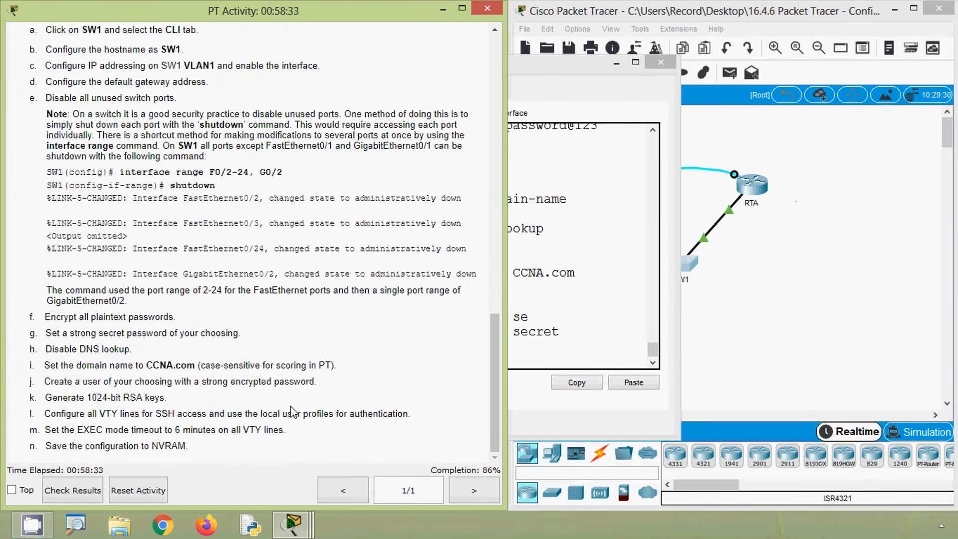
click(567, 353)
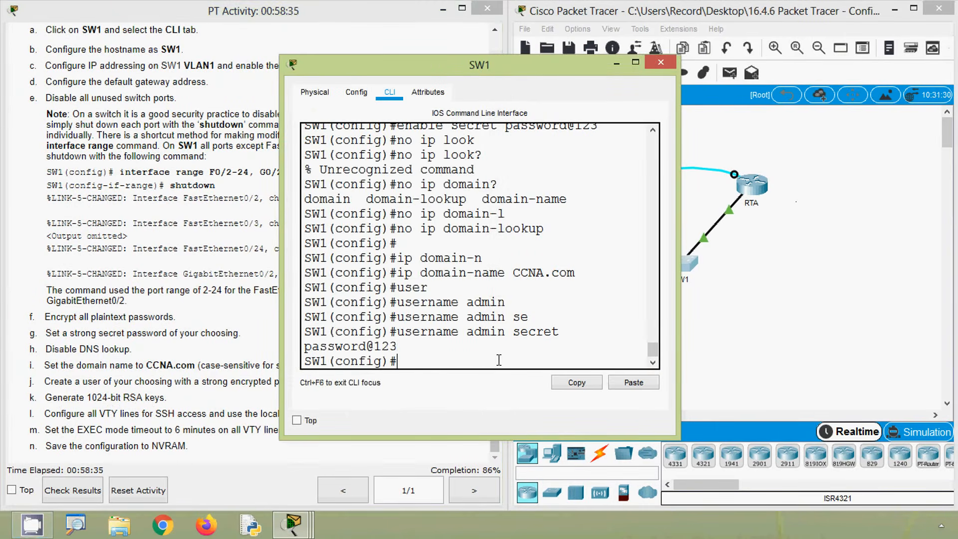
text(cryp)
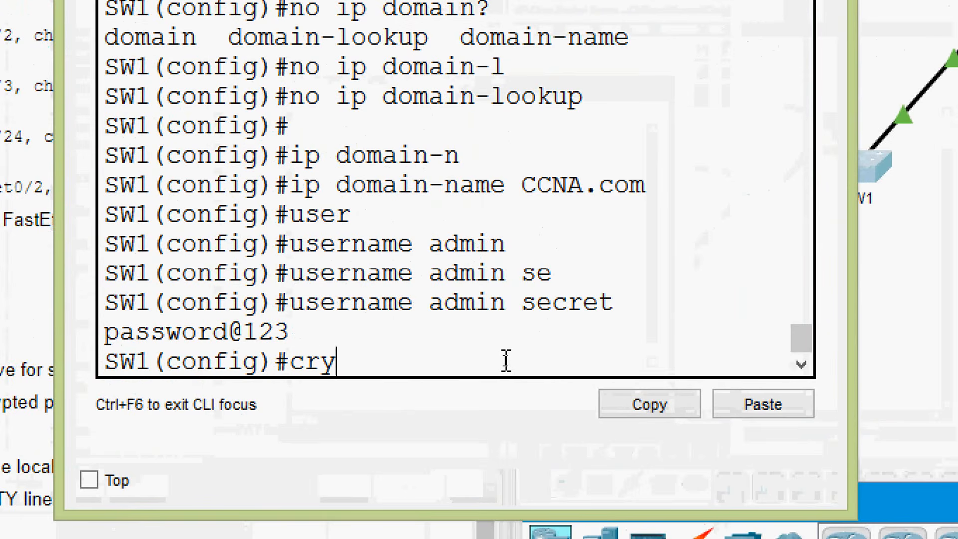
key(Tab)
text(ke)
key(Tab)
text(g)
key(Tab)
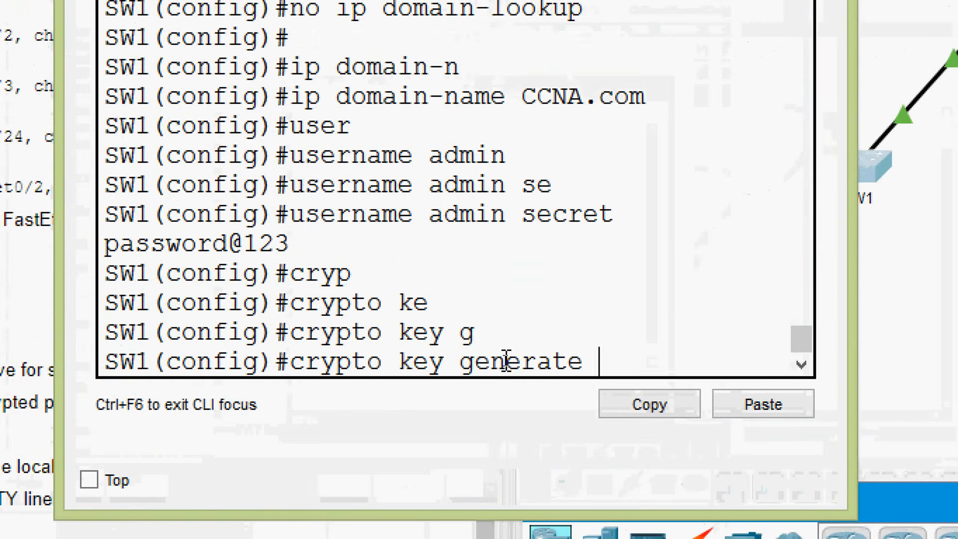
text(r)
key(Tab)
key(Return)
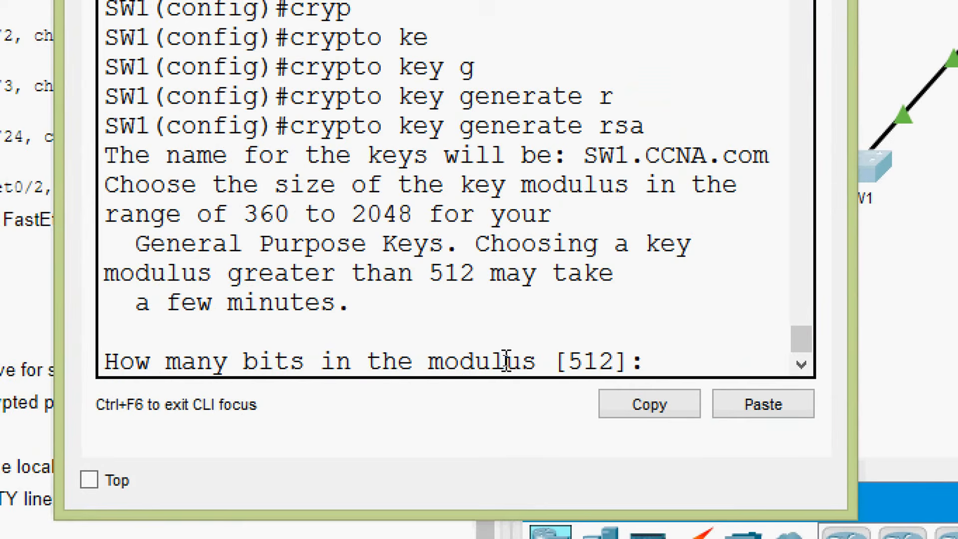
text(1024)
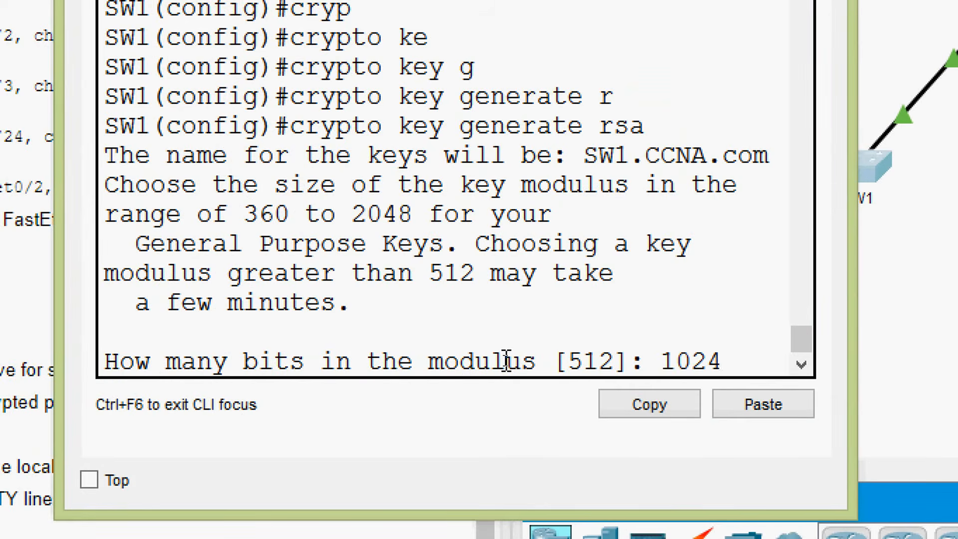
key(Return)
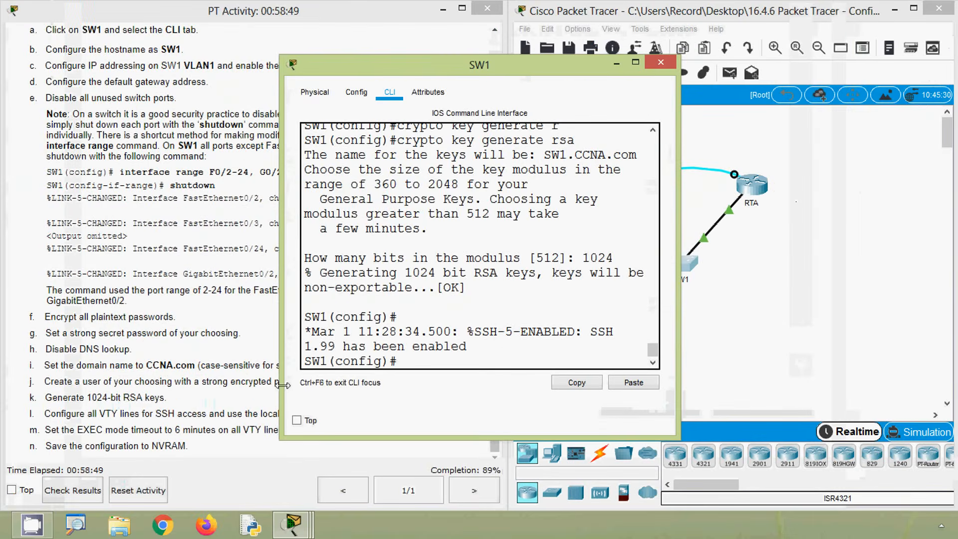
- Check the router's VTY instructions and enter line configuration mode for VTY lines 0 4 on SW1
click(7, 413)
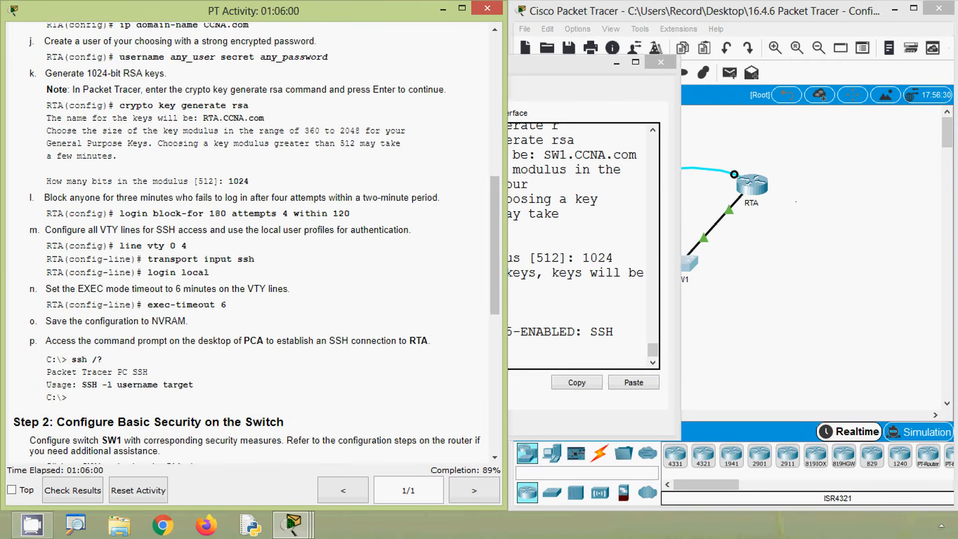
click(531, 347)
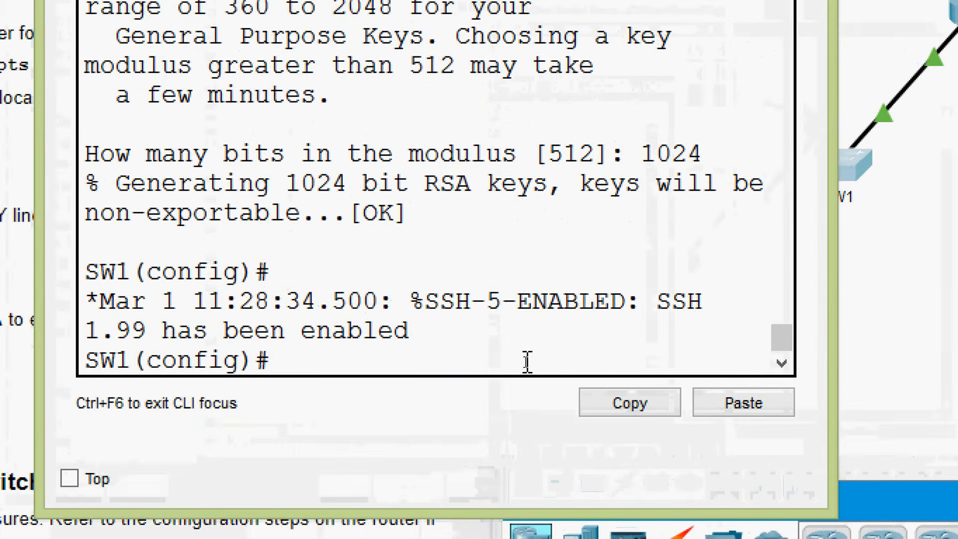
text(line)
key(Tab)
text(co)
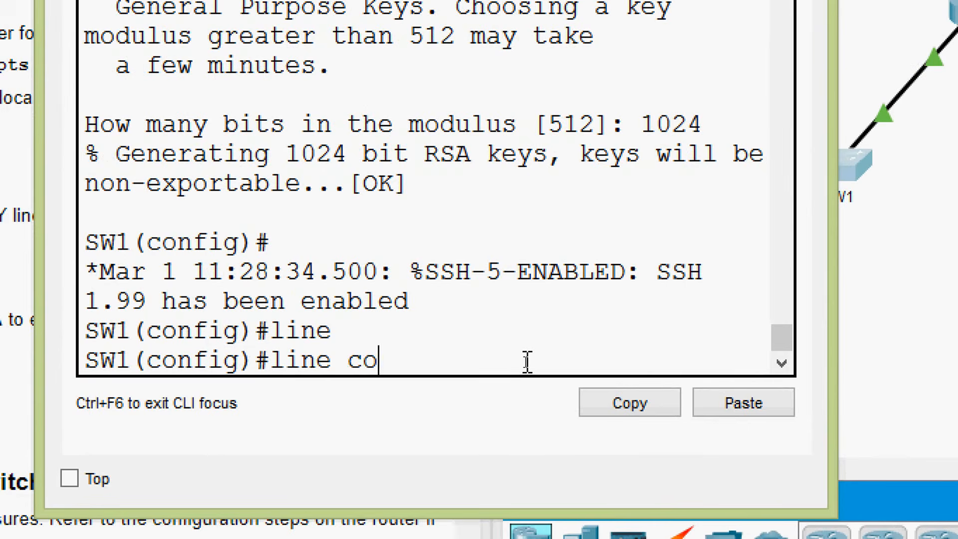
key(BackSpace)
key(BackSpace)
text(v)
key(Tab)
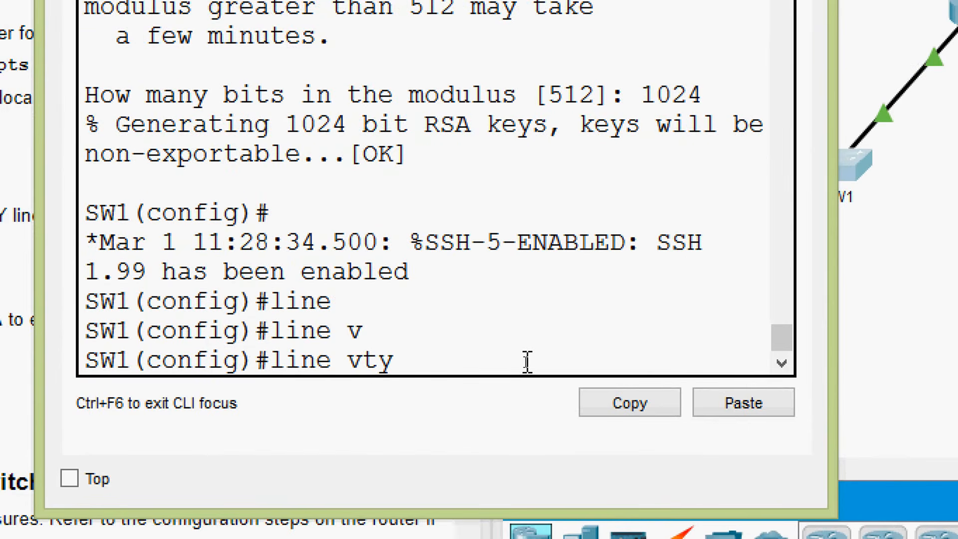
text(0 4)
key(Return)
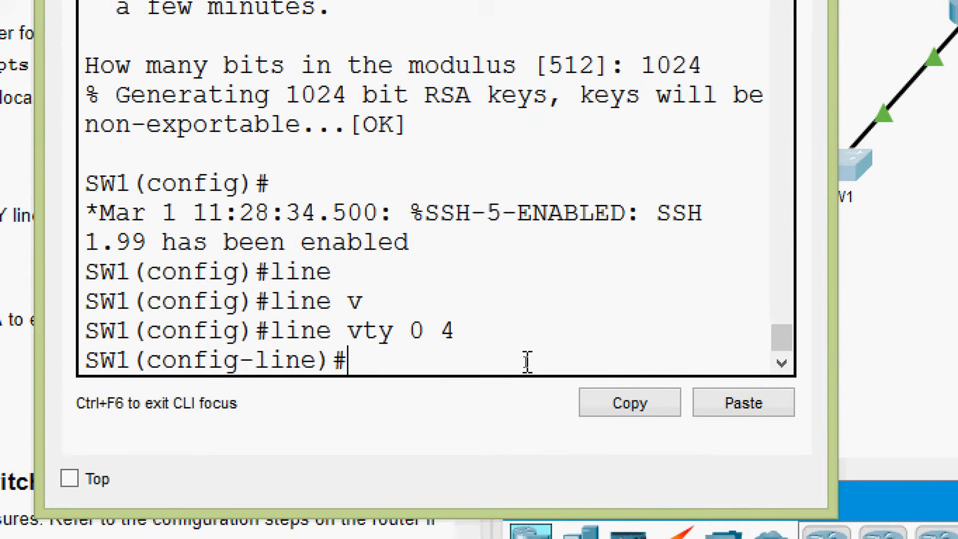
- Restrict the VTY lines to SSH access with transport input ssh
text(tr)
key(Tab)
text(in)
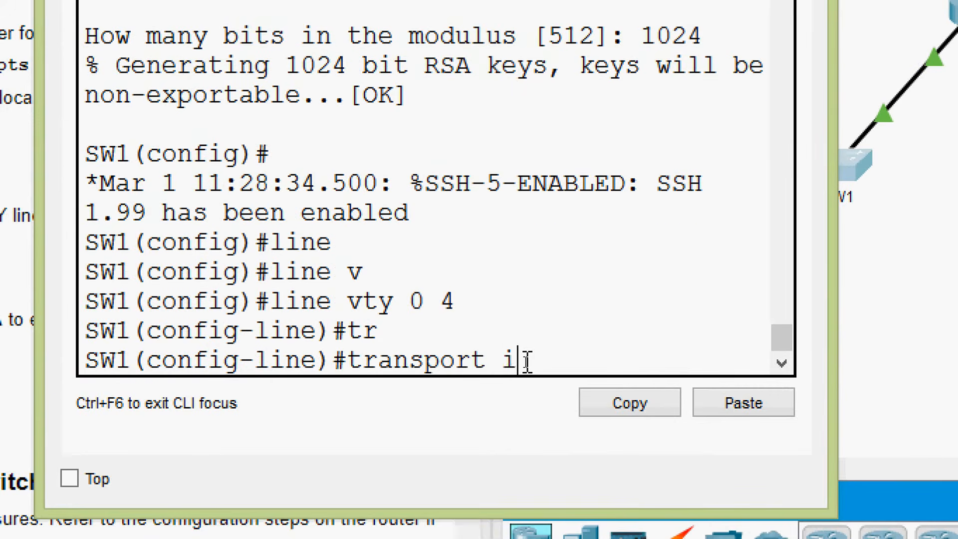
key(Tab)
text(ss)
key(Tab)
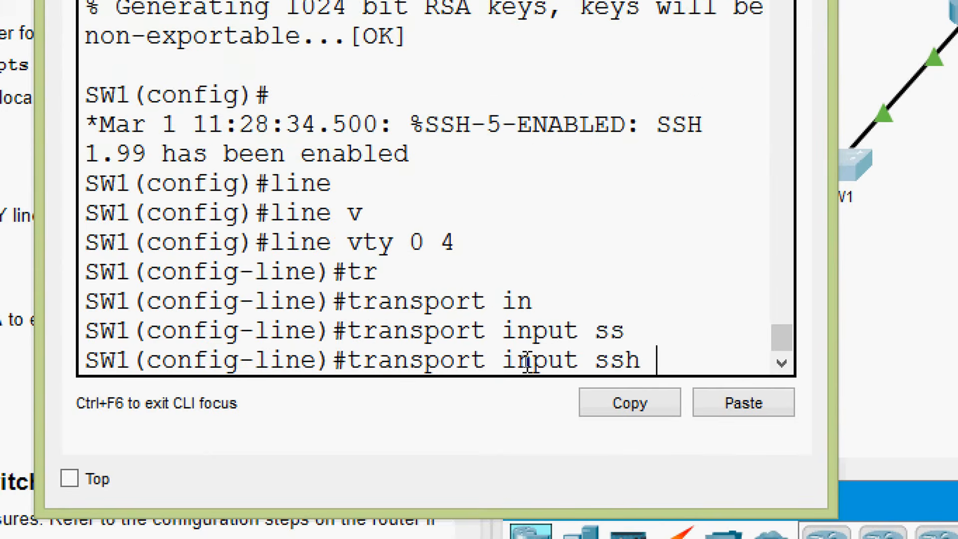
key(Return)
- Set the VTY lines 0 4 on SW1 to authenticate against local user profiles with login local
text(log)
key(Tab)
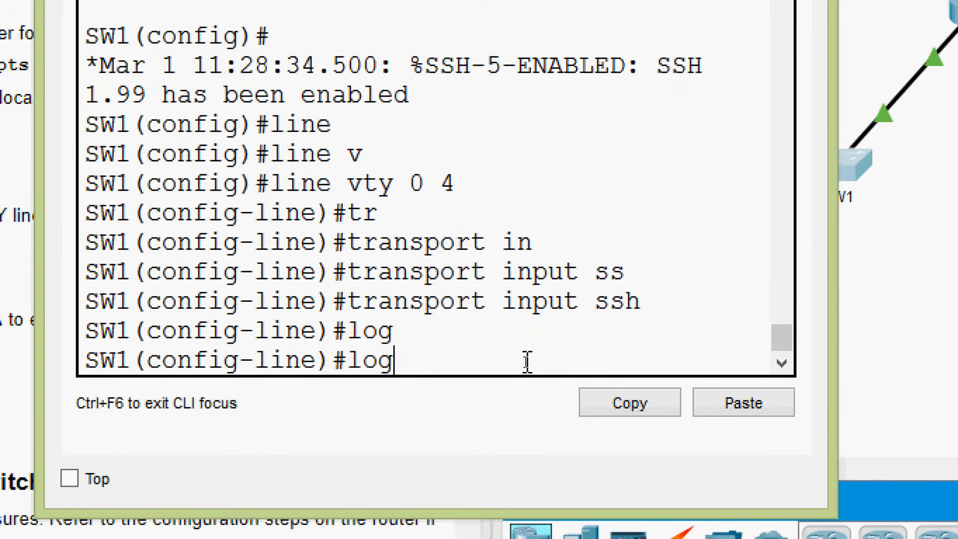
text(in)
key(Tab)
text(loc)
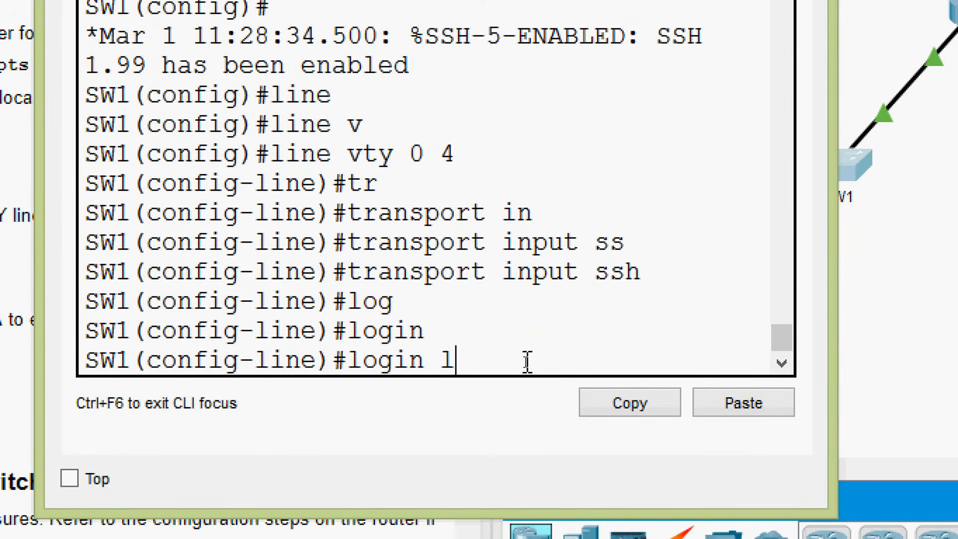
key(Tab)
key(Return)
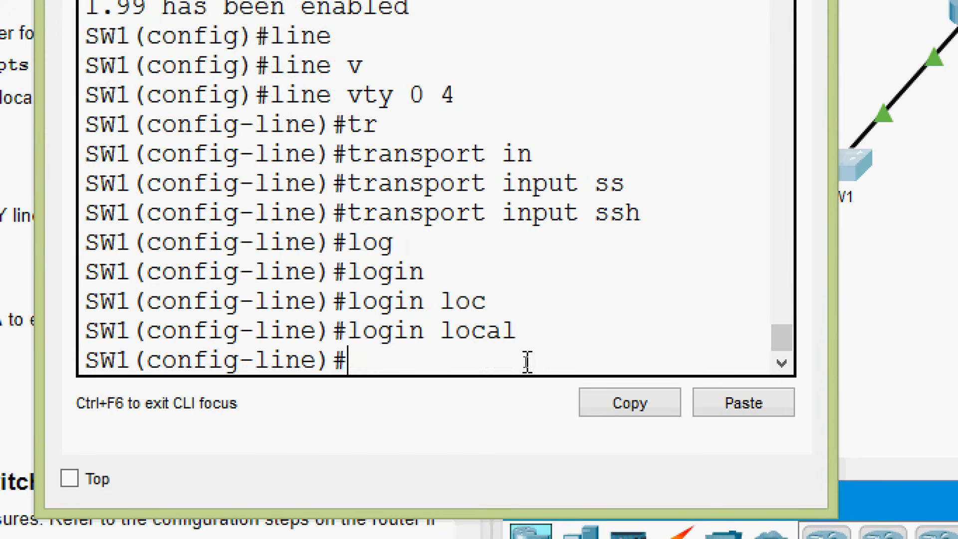
- Set the EXEC timeout to 6 minutes on SW1's VTY lines 0 4
text(ex)
key(Tab)
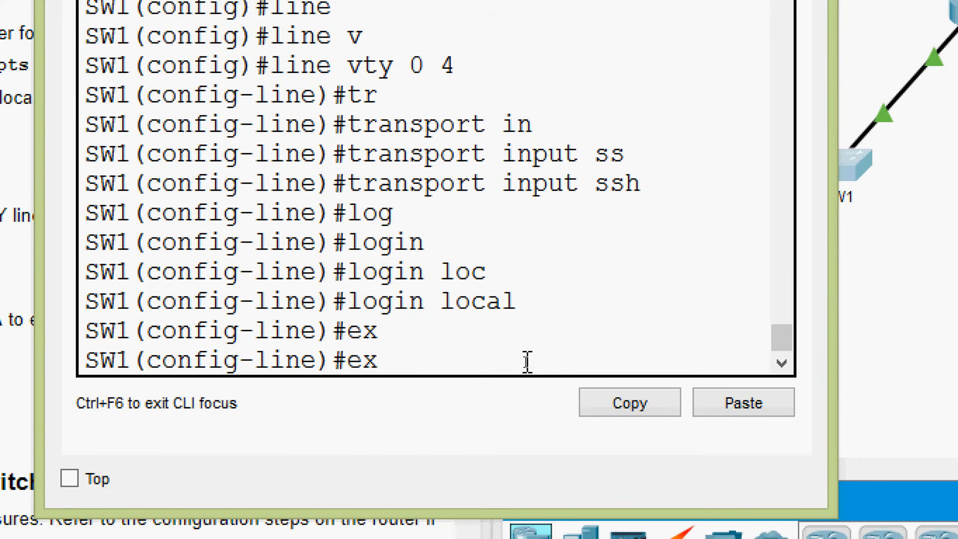
text(e)
key(Tab)
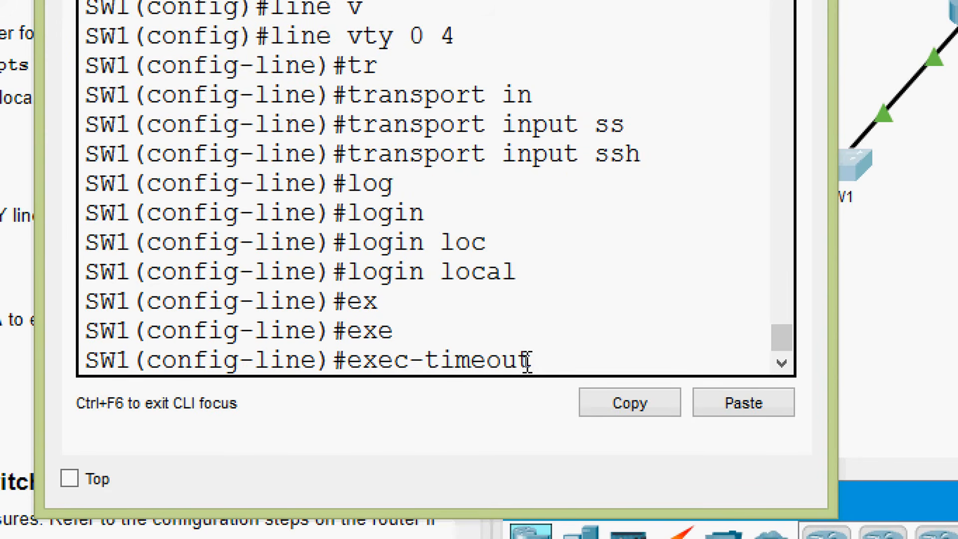
text(6)
key(Return)
key(Return)
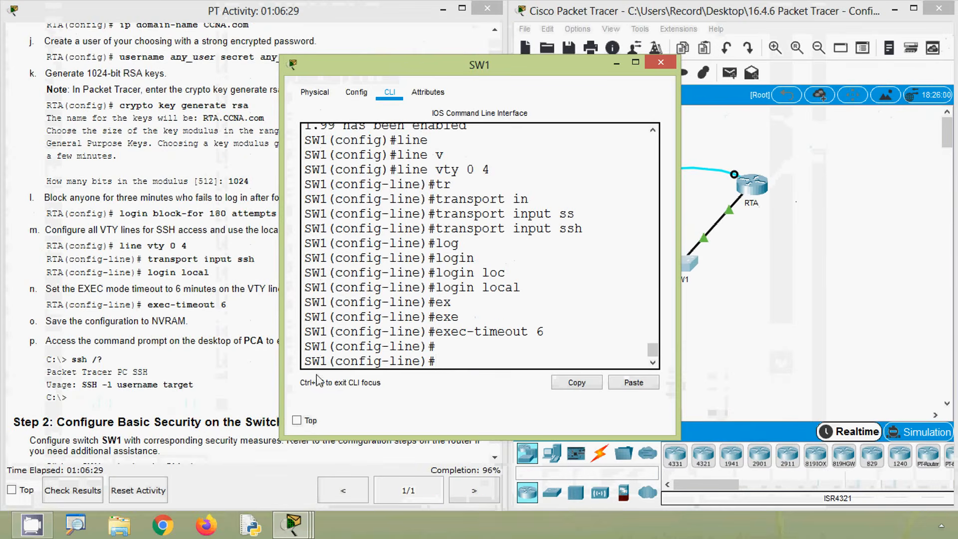
- Check the remaining instructions, then leave configuration mode and save SW1's running-config to startup-config, closing the switch window
click(199, 382)
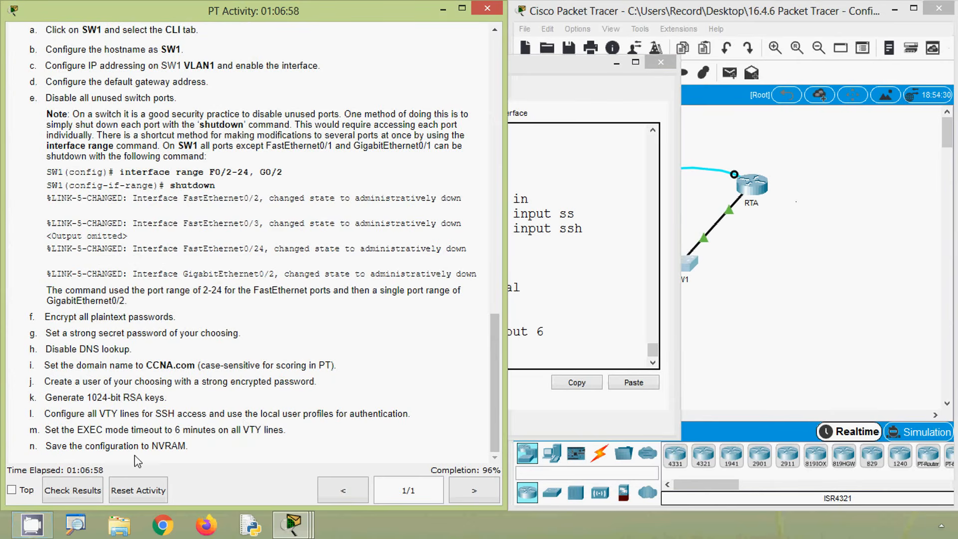
click(546, 347)
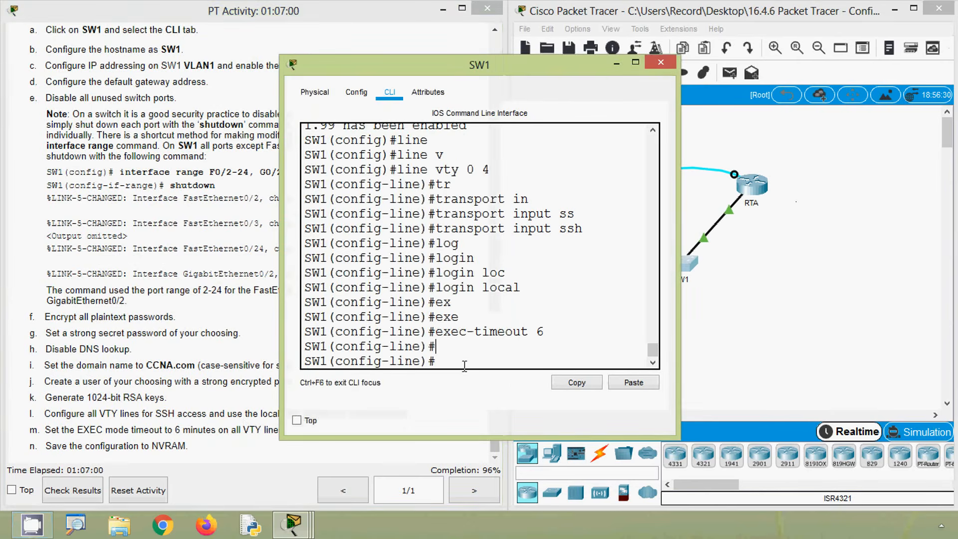
key(ctrl+z)
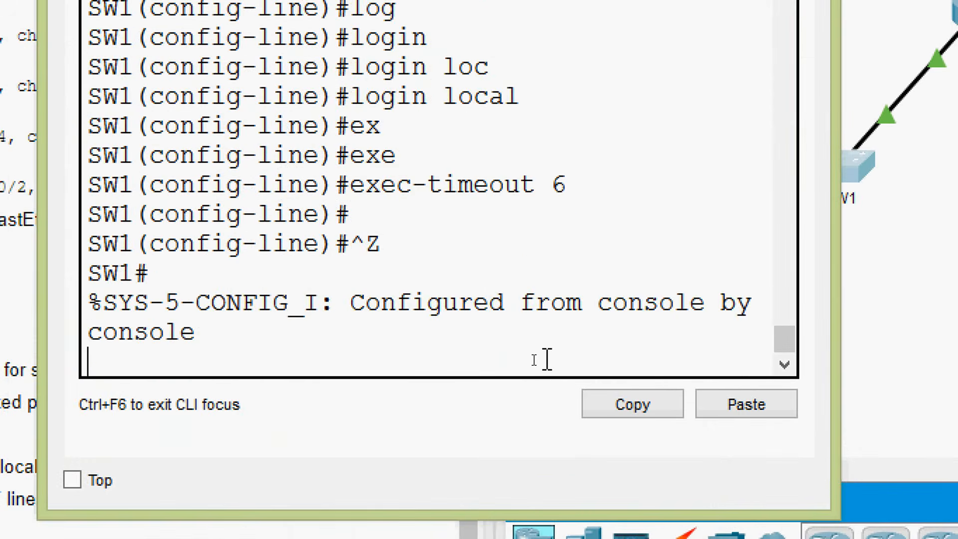
key(Return)
key(Return)
text(co)
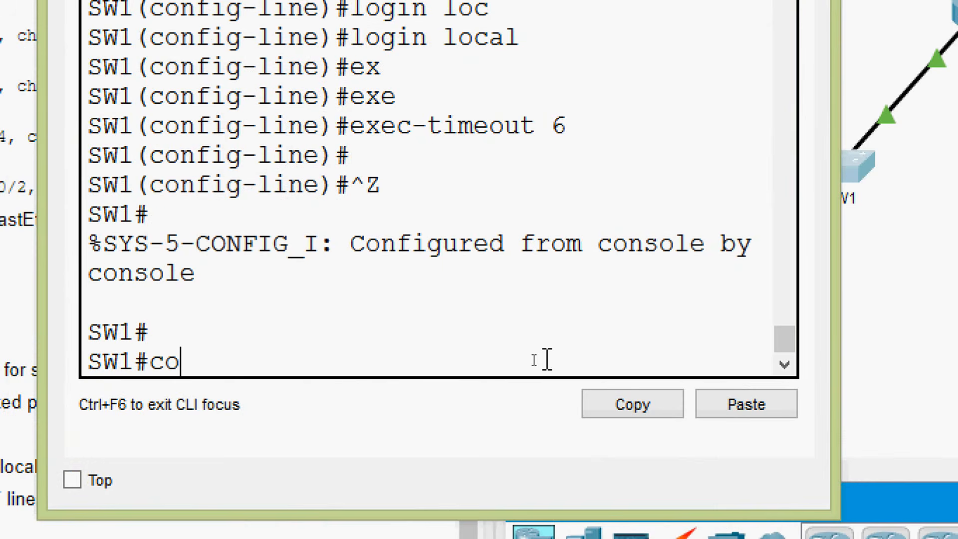
text(p)
key(Tab)
text(r)
key(Tab)
text(st)
key(Tab)
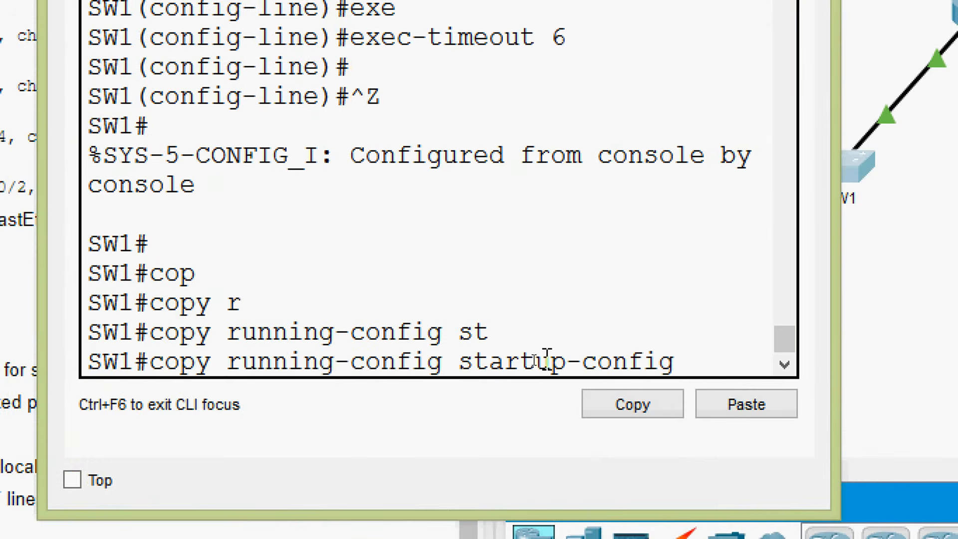
key(Return)
key(Return)
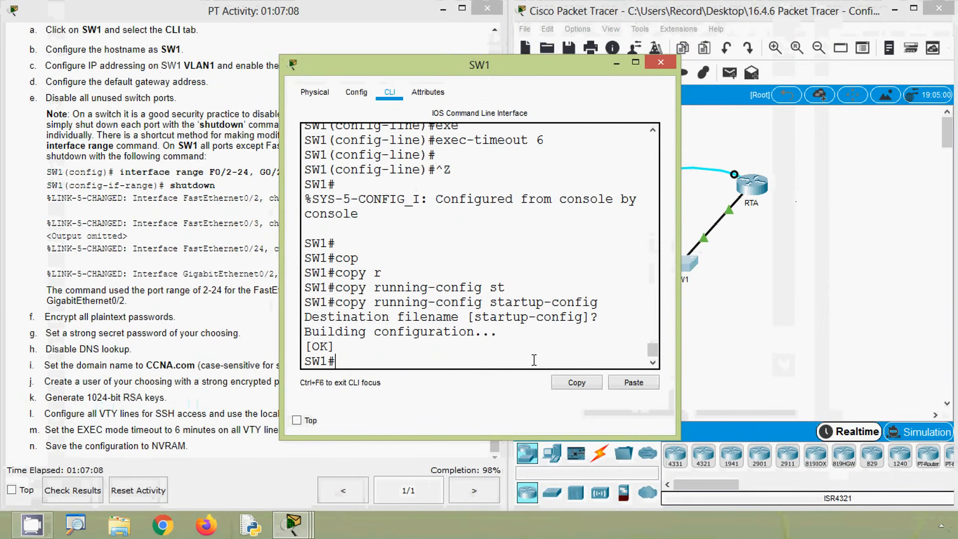
click(661, 63)
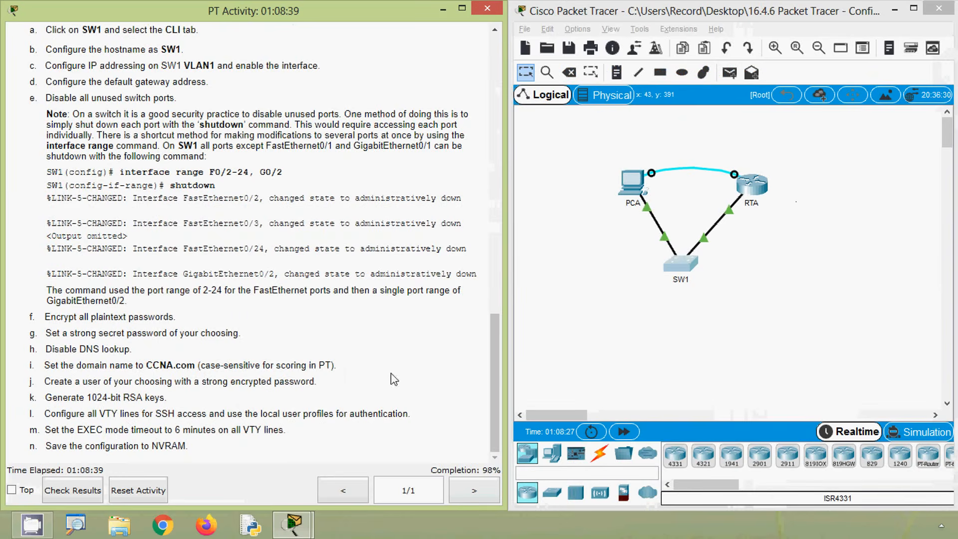
- Reopen the SW1 command line, enter global configuration mode and select VTY lines 0 15
click(678, 268)
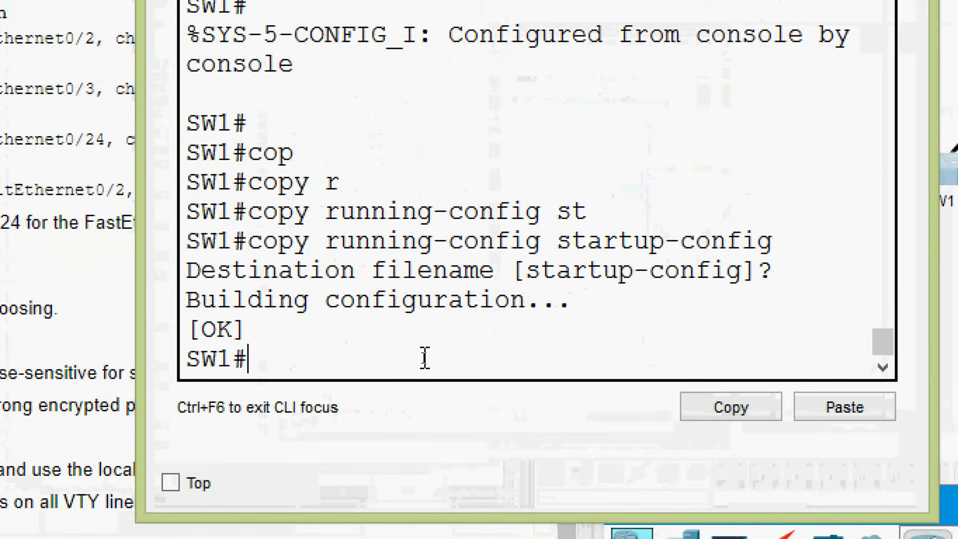
text(conf)
key(Tab)
text(terminal)
key(Return)
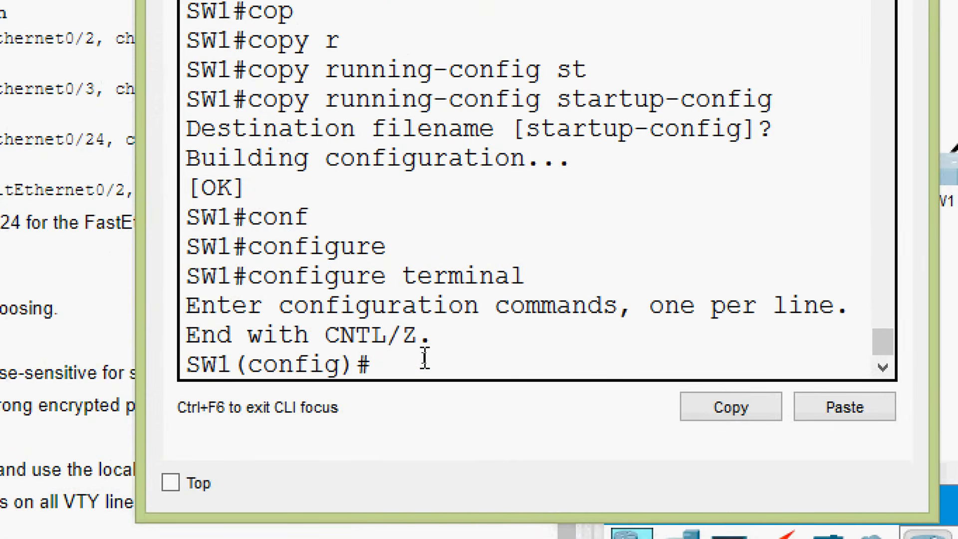
text(line)
key(Tab)
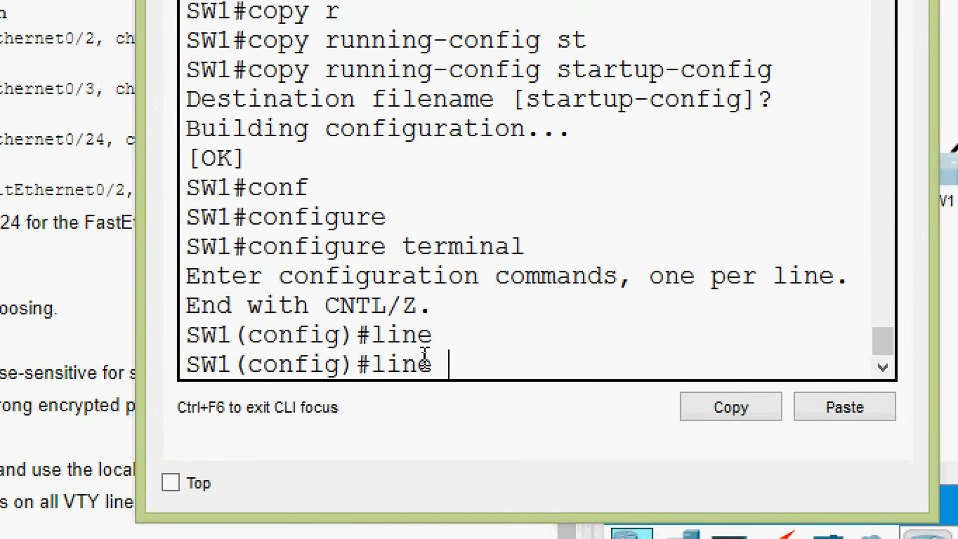
text(vt)
key(Tab)
text(0)
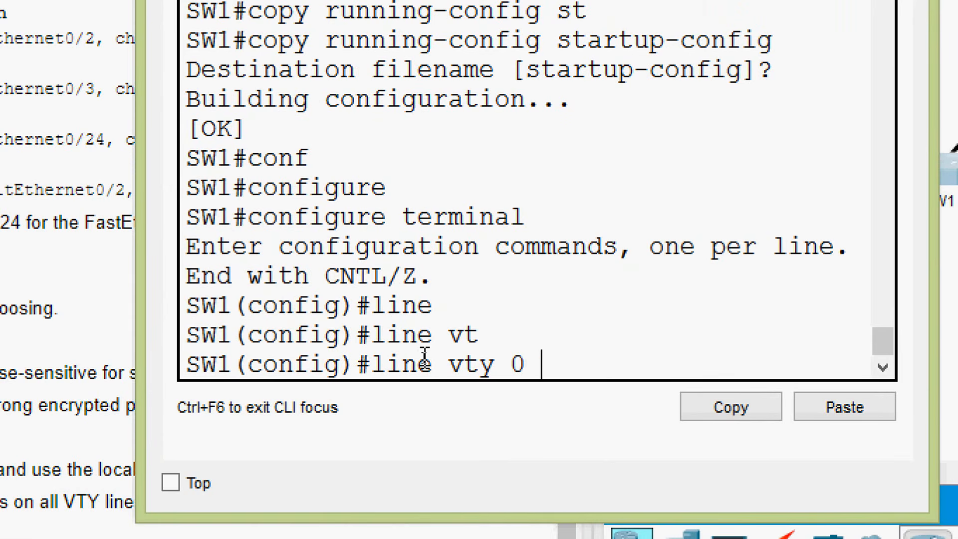
text( 15)
key(Return)
- Restrict VTY lines 0 15 on SW1 to SSH access with transport input ssh
text(tr)
key(Tab)
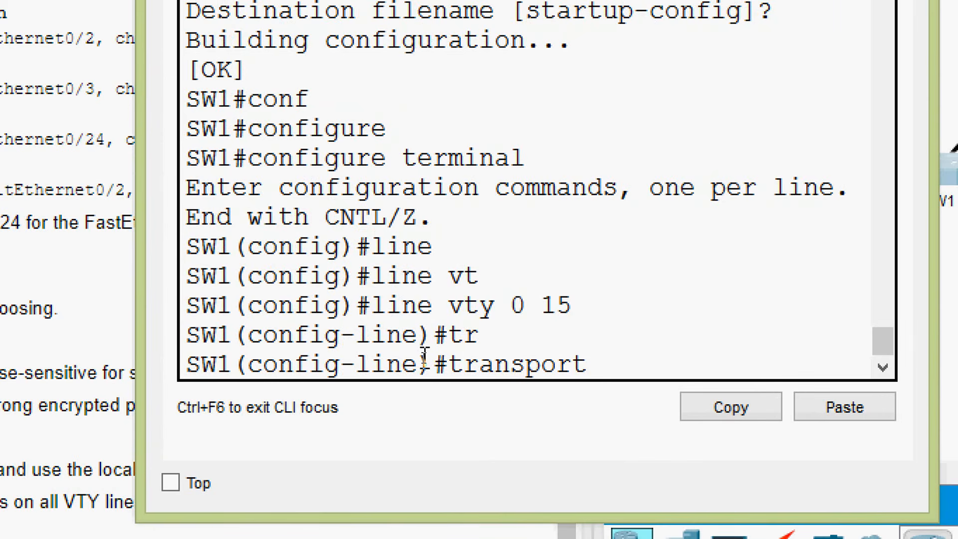
text(n)
key(Tab)
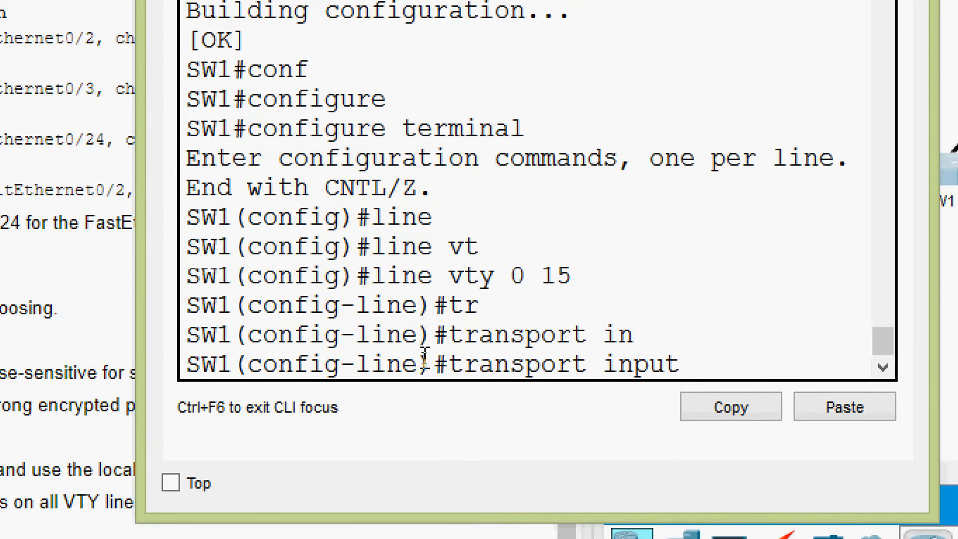
text(ss)
key(Tab)
key(Return)
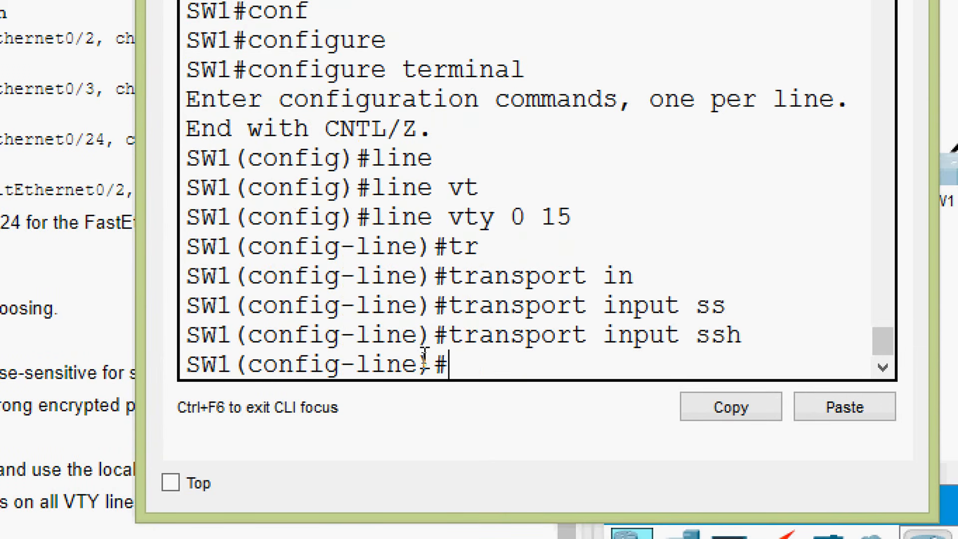
- Enable local user authentication on SW1's VTY lines 0 15 with login local
text(log)
key(Tab)
text(in)
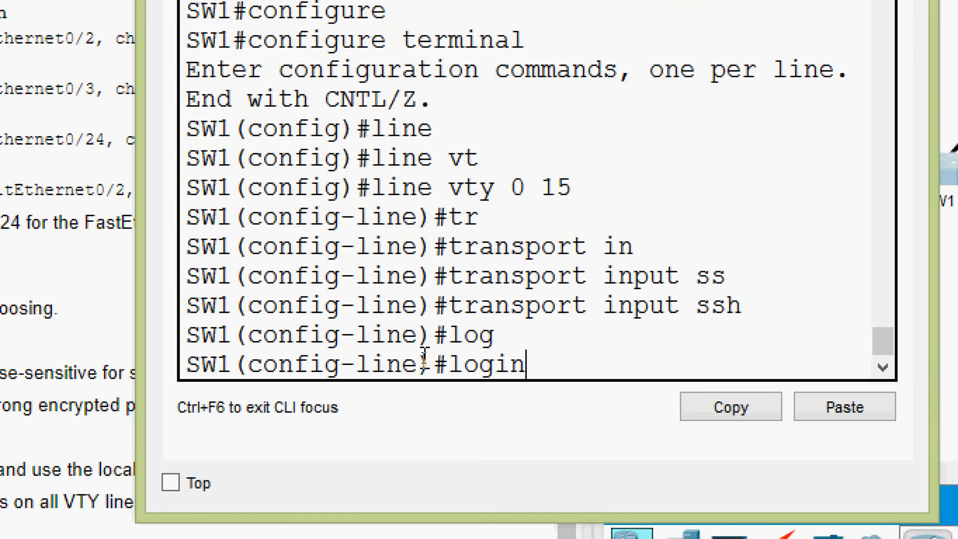
text( loc)
key(Tab)
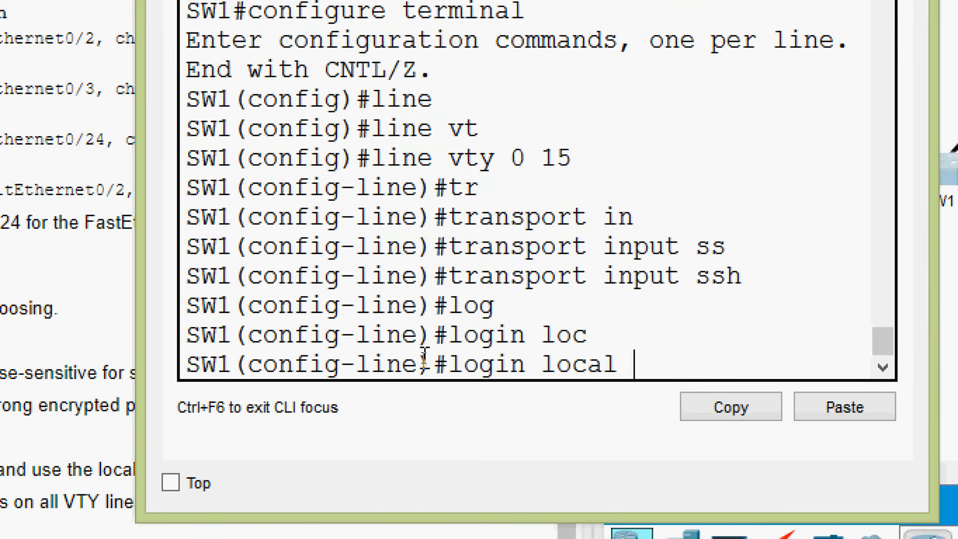
key(Return)
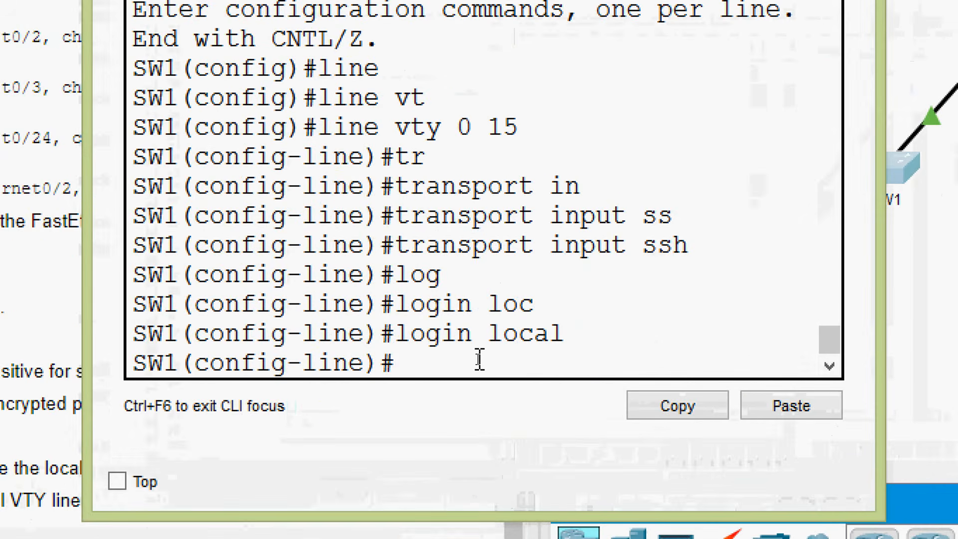
- Set the EXEC timeout to 6 minutes on VTY lines 0 15, check the activity instructions and close the SW1 window
text(exec)
key(Tab)
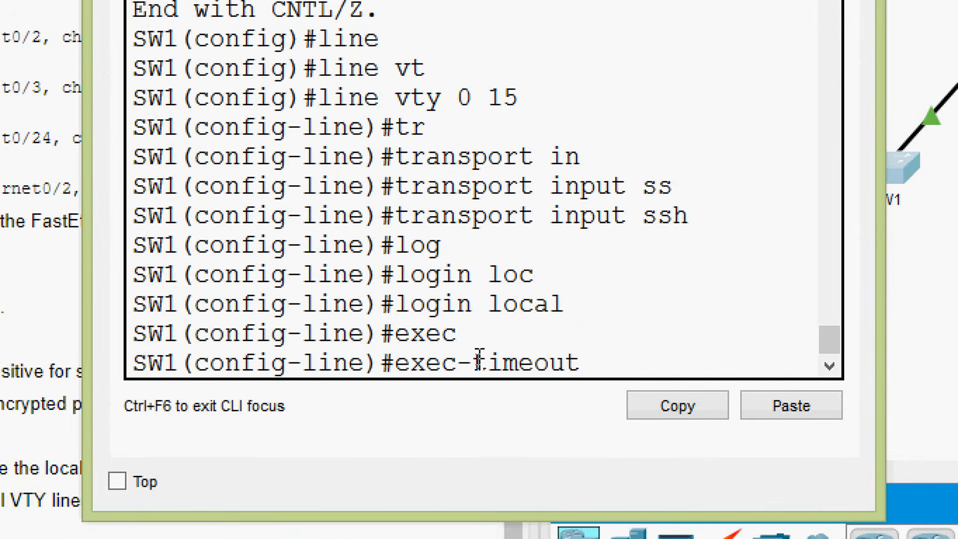
text(6)
key(Return)
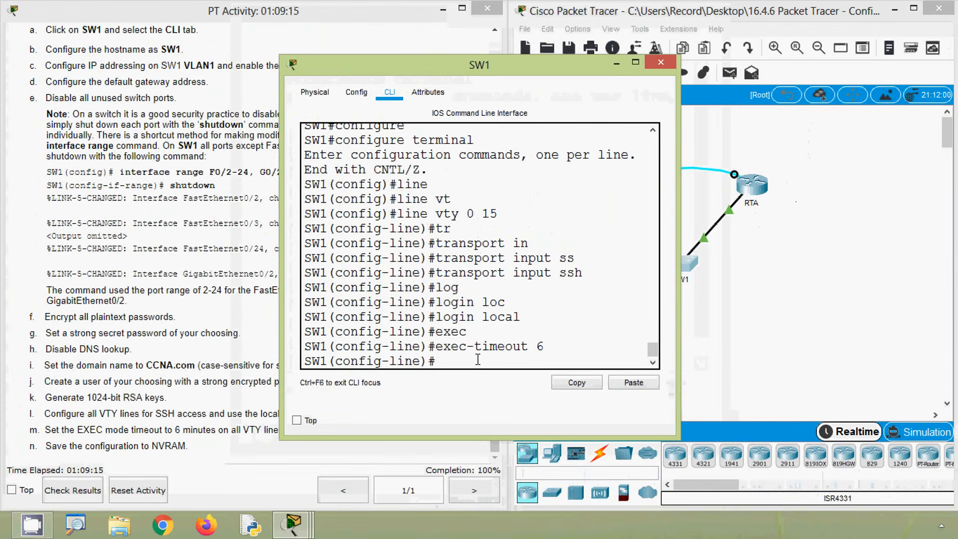
click(207, 285)
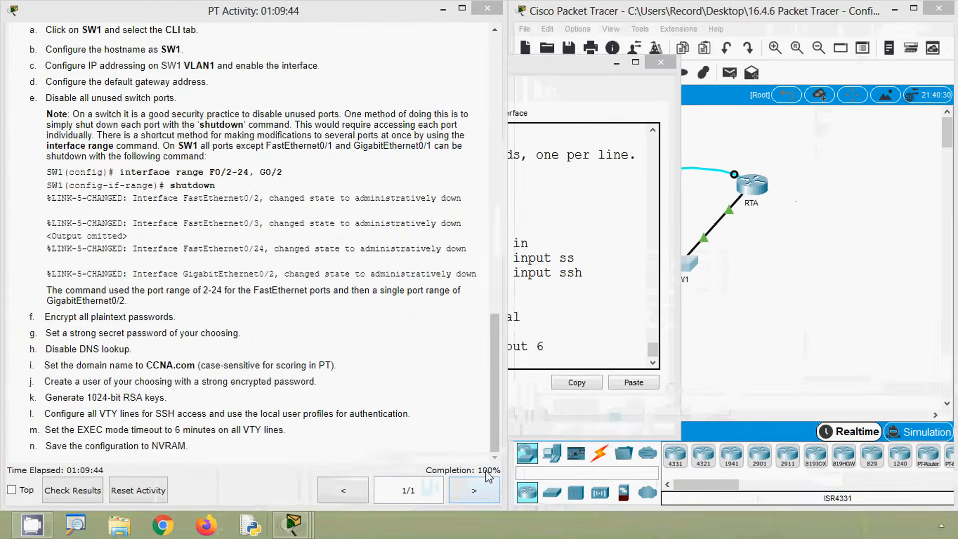
click(584, 272)
click(660, 64)
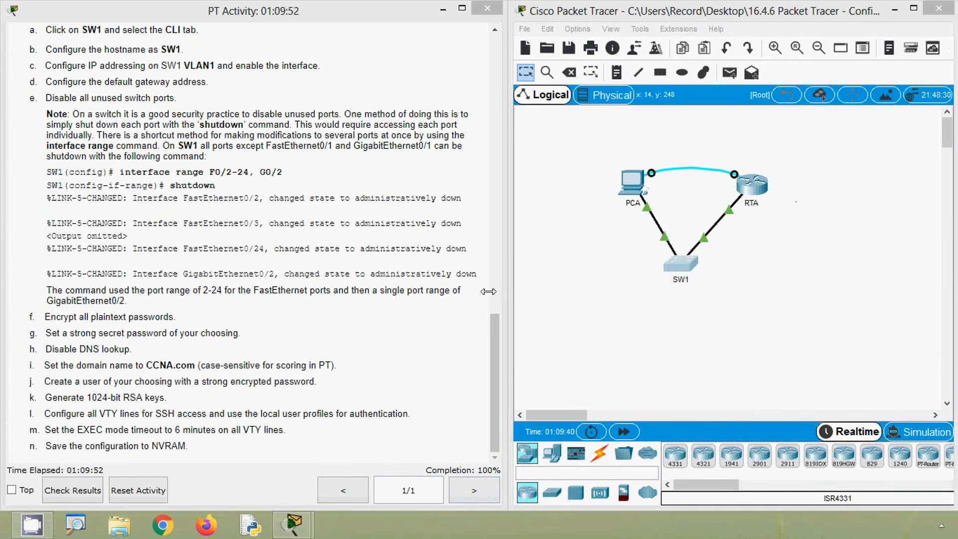
- Look up SW1's VLAN 1 IP address in the Addressing Table and open the Command Prompt on PCA
drag(494, 319, 490, 53)
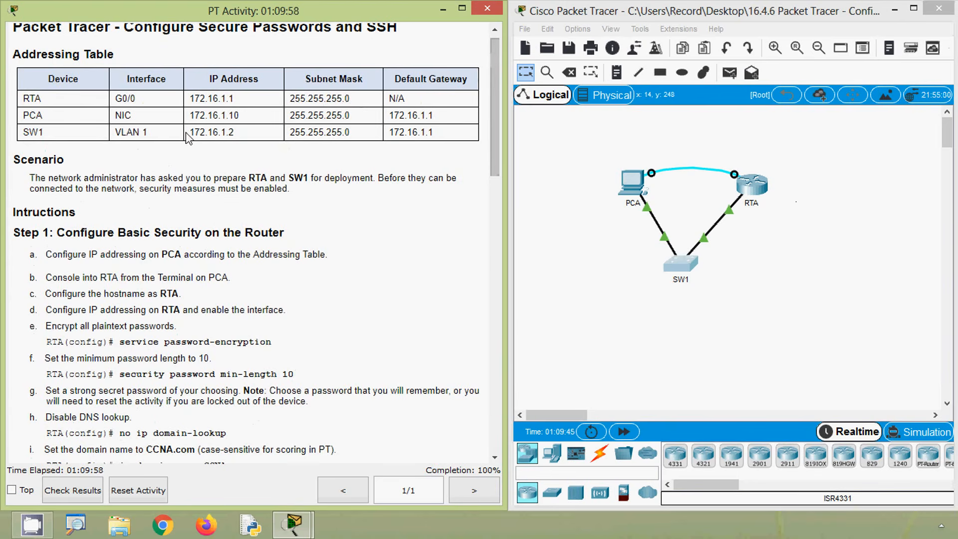
drag(189, 133, 235, 137)
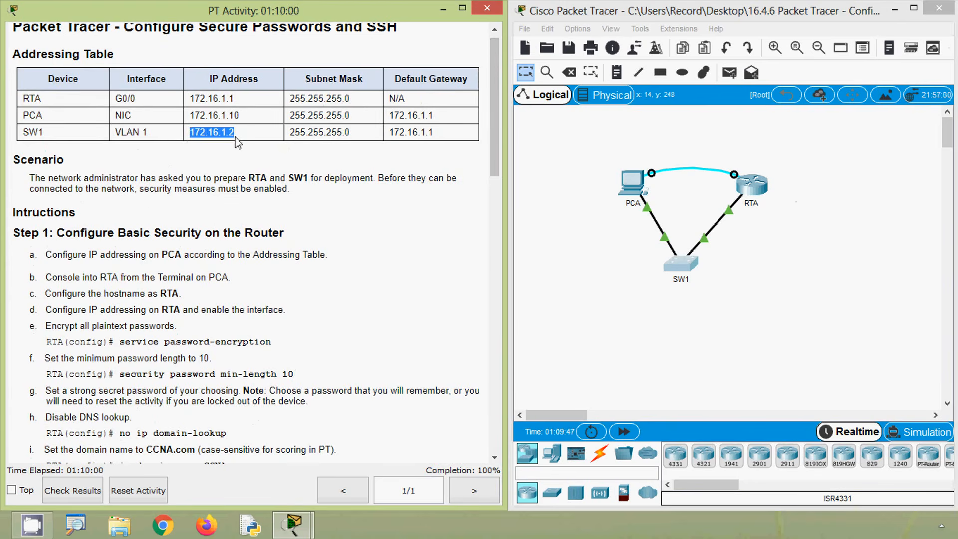
click(599, 280)
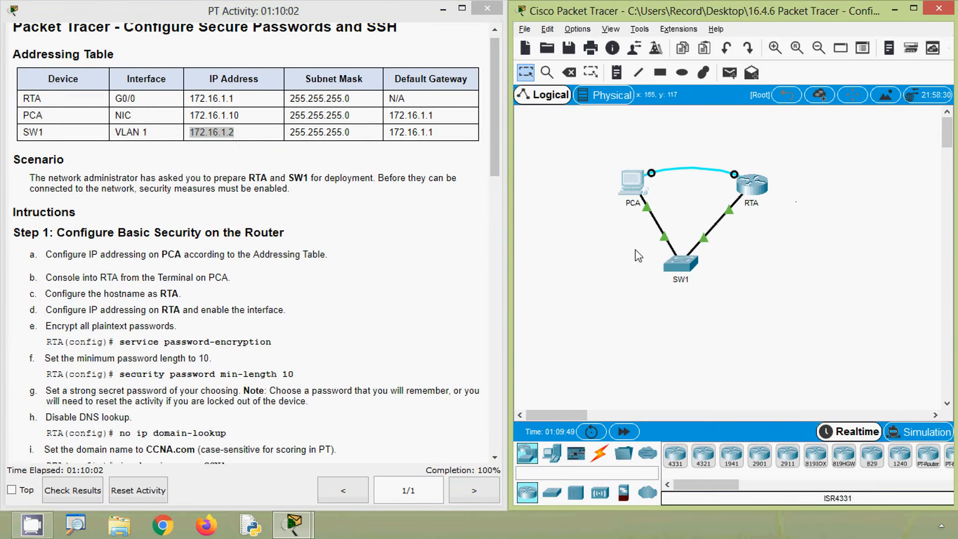
click(633, 183)
click(601, 151)
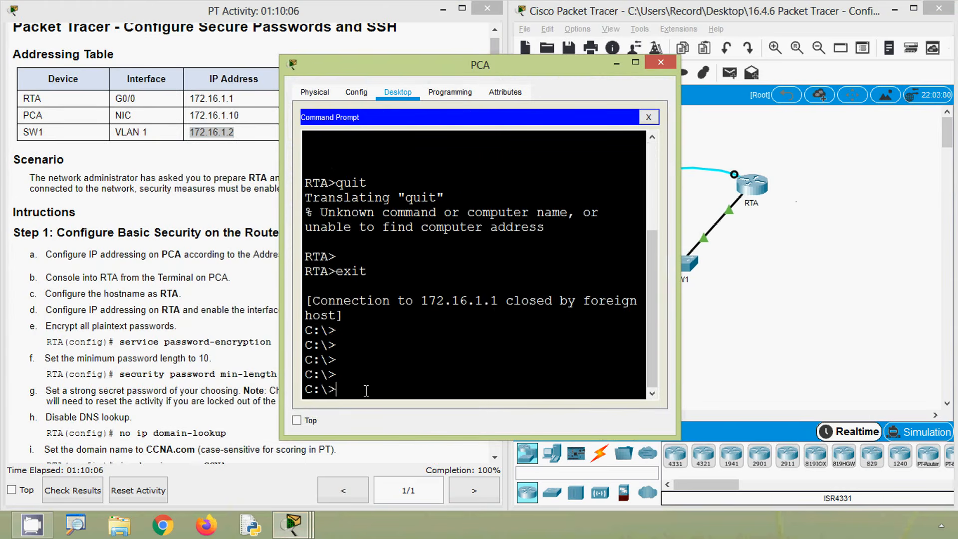
- Open an SSH session from PCA to SW1 with ssh -l admin 172.16.1.2, entering the account password
key(Up)
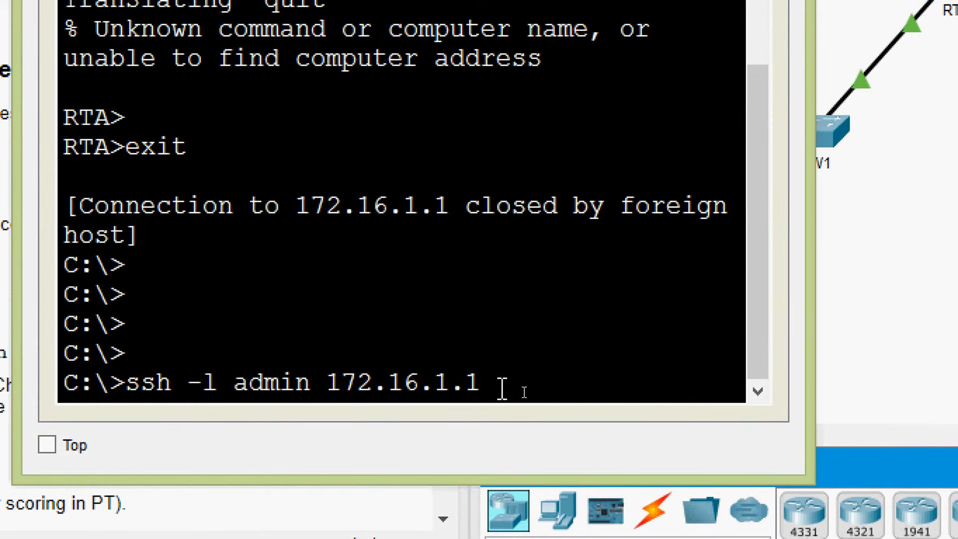
key(BackSpace)
text(2)
key(Return)
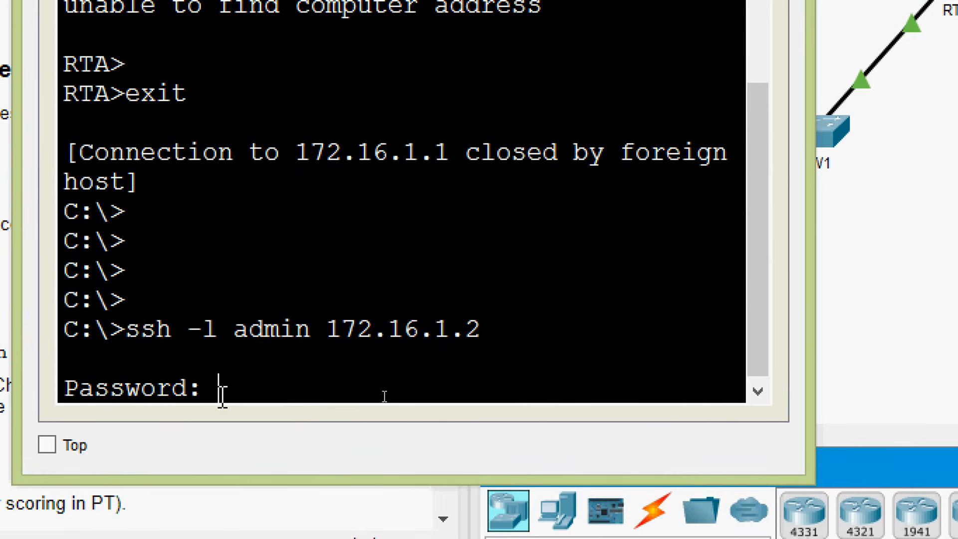
key(Return)
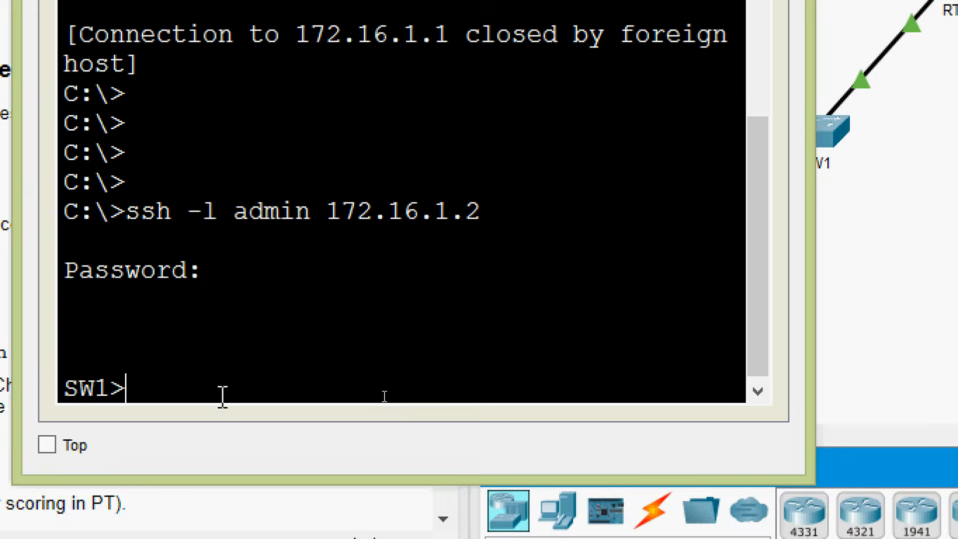